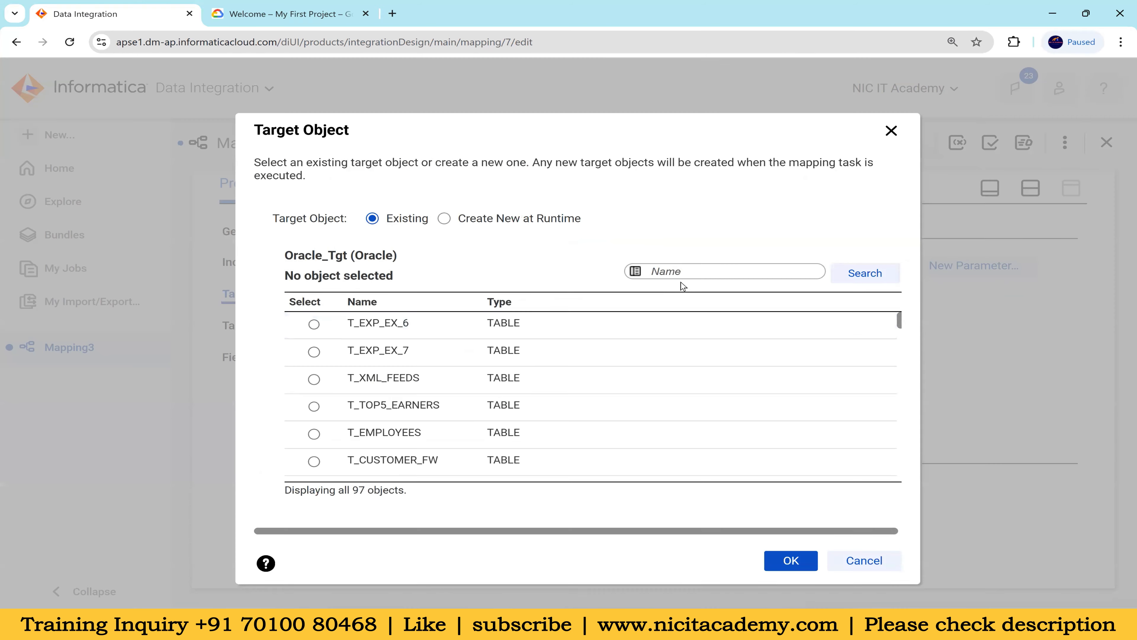
Search the existing Oracle target objects for t_employees and select the T_EMPLOYEES table as the target
text(t_employees)
key(Return)
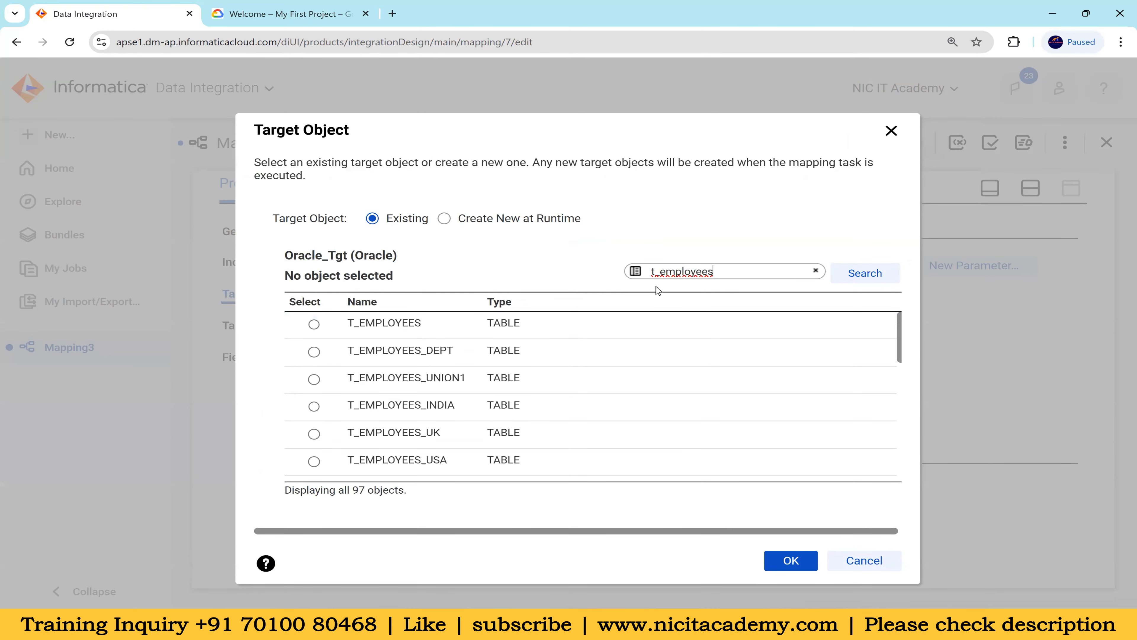
click(469, 327)
click(789, 560)
Set the target's field map options to Completely Parameterized
click(268, 361)
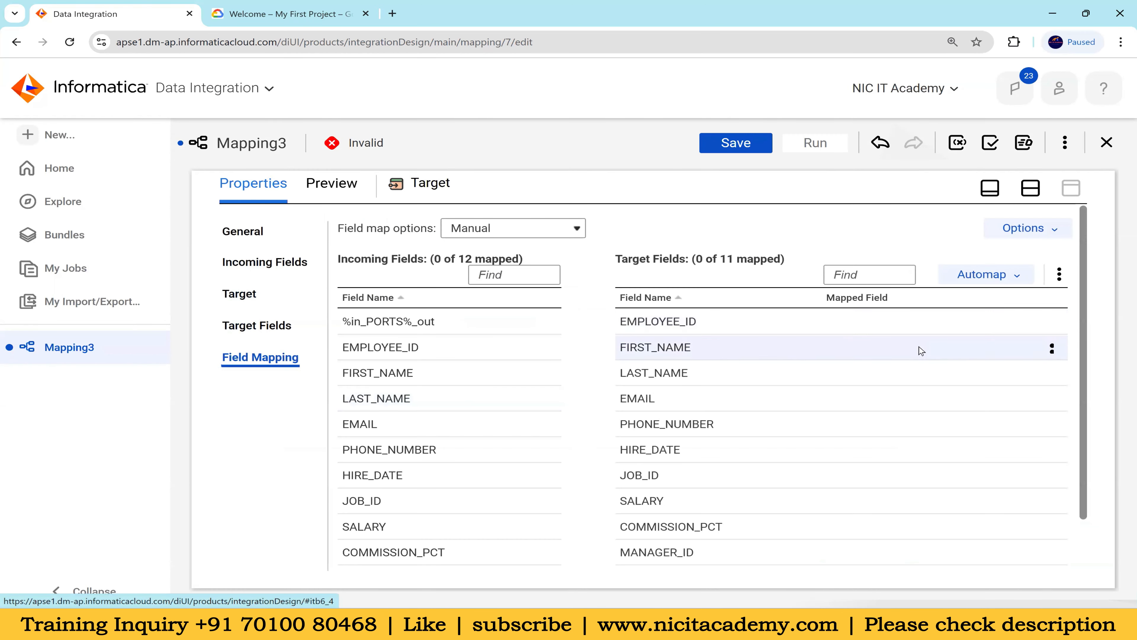
scroll(909, 351, down, 2)
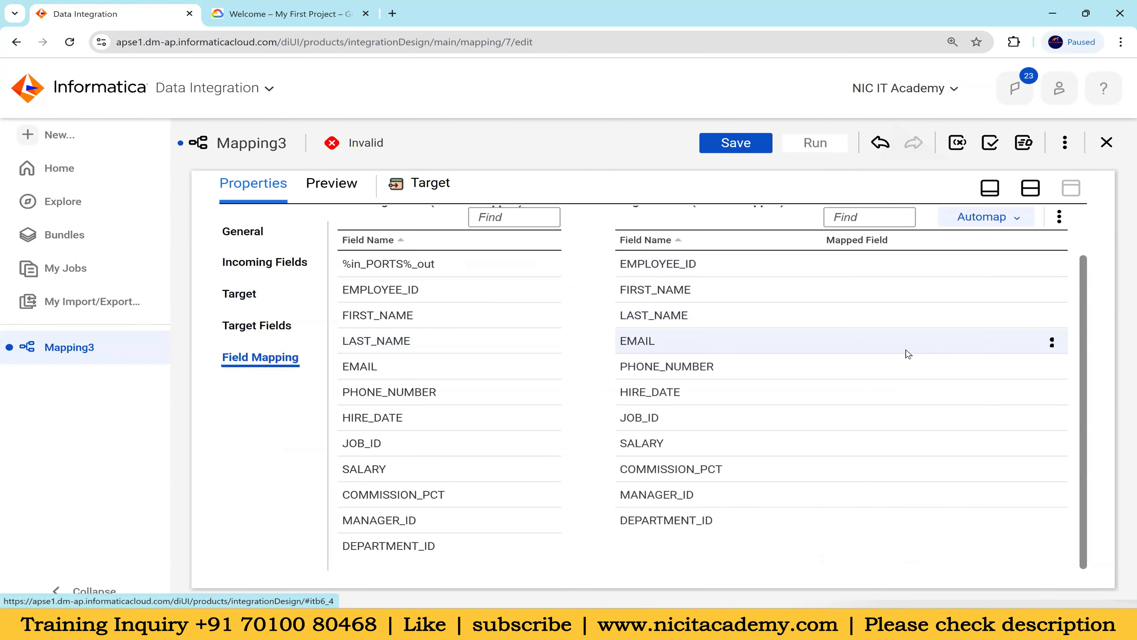
click(388, 265)
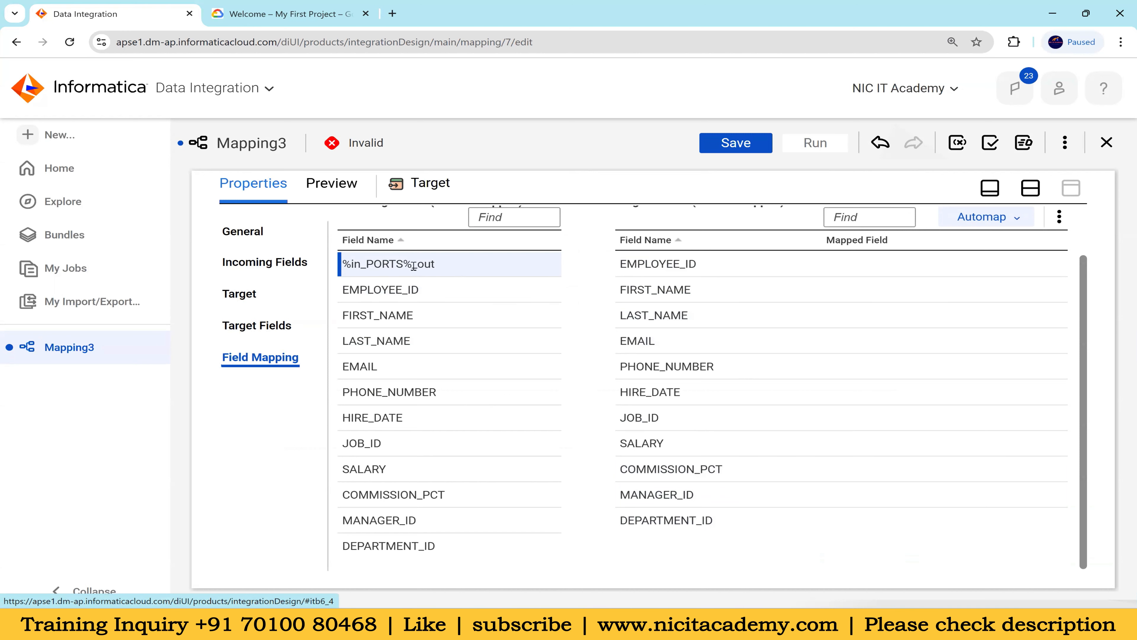
scroll(721, 325, up, 1)
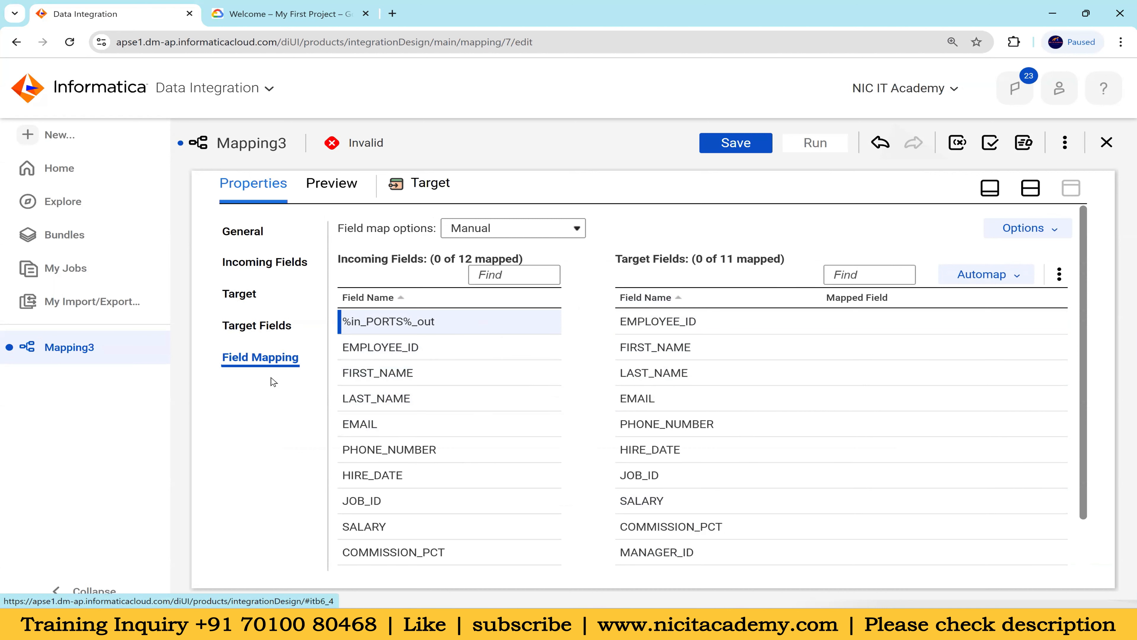
drag(338, 232, 433, 233)
click(488, 233)
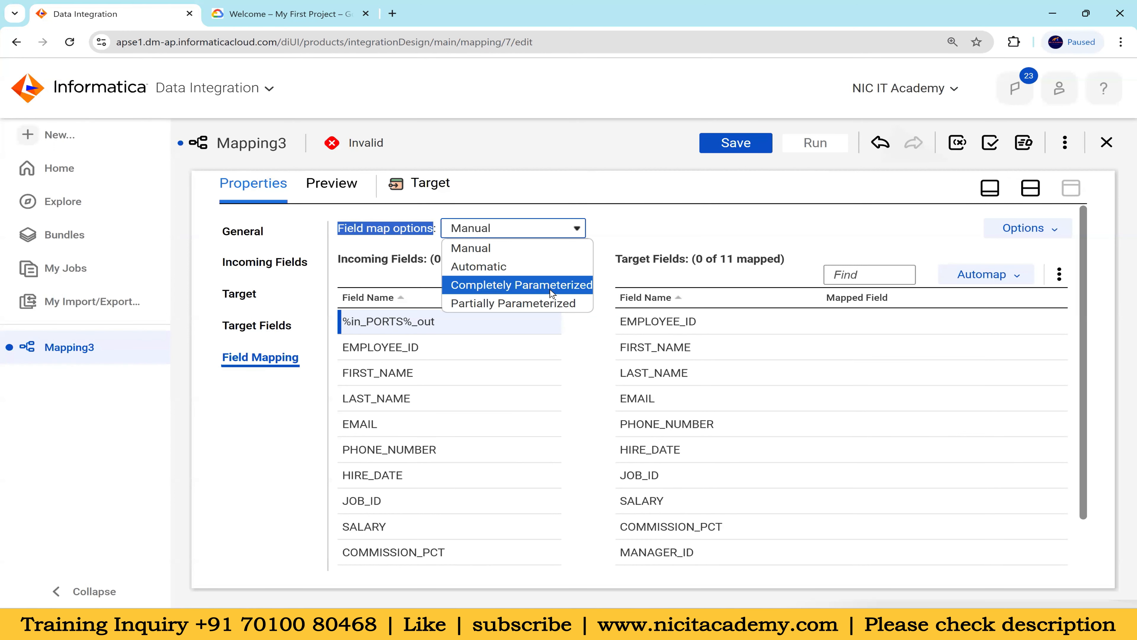
click(366, 322)
click(525, 233)
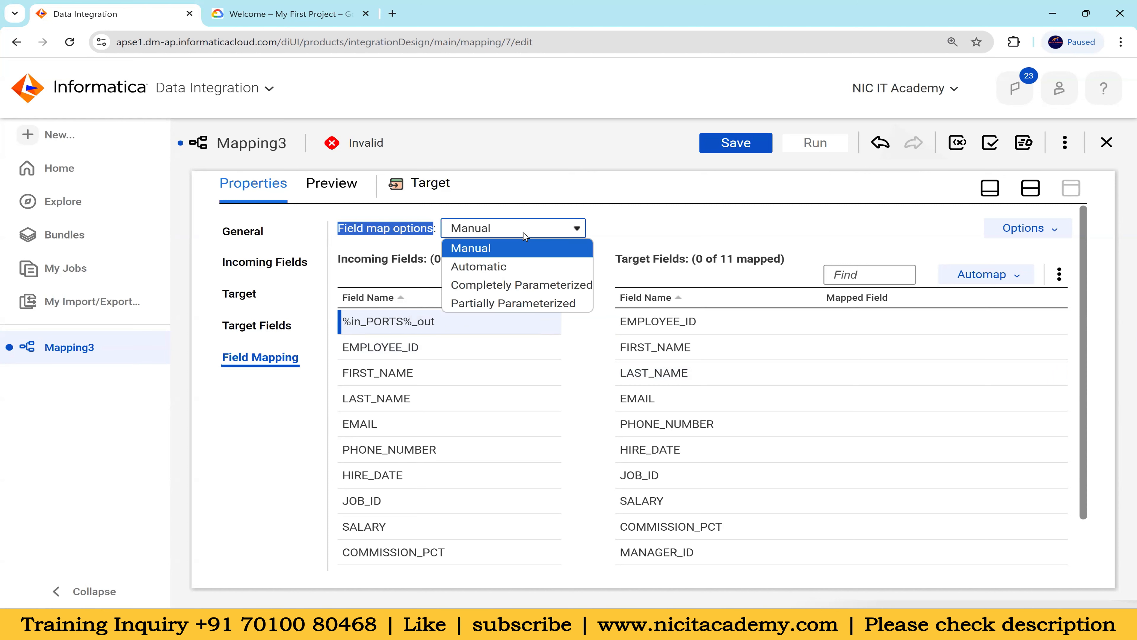
click(523, 289)
Create a field mapping input parameter named prm_Macros for the target and save the mapping as m_Expression_macros
click(733, 234)
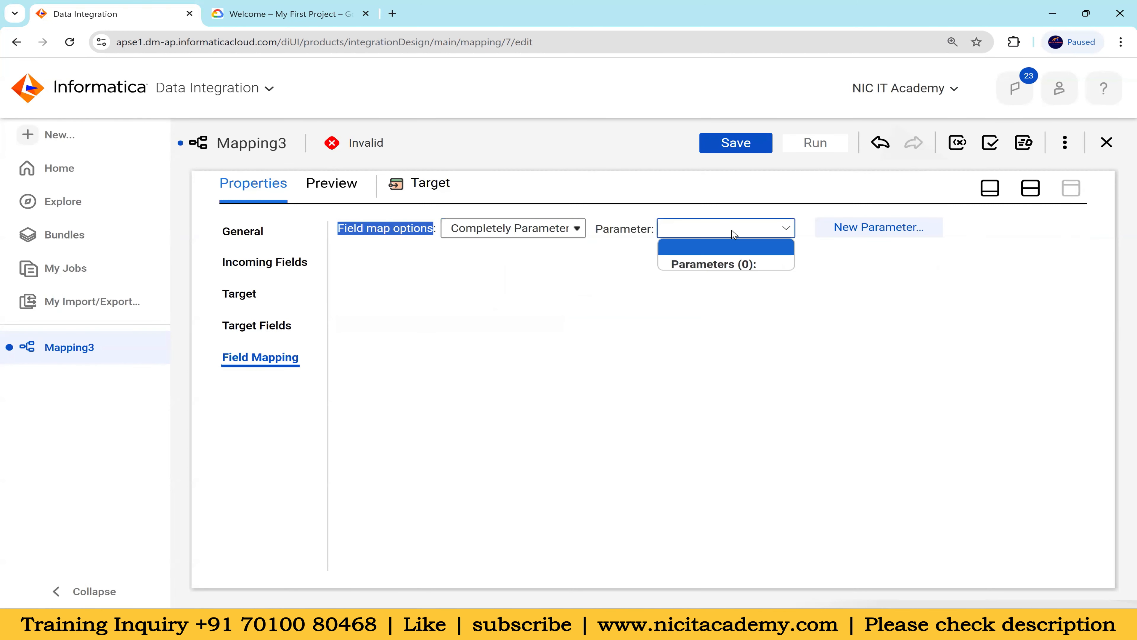
click(866, 274)
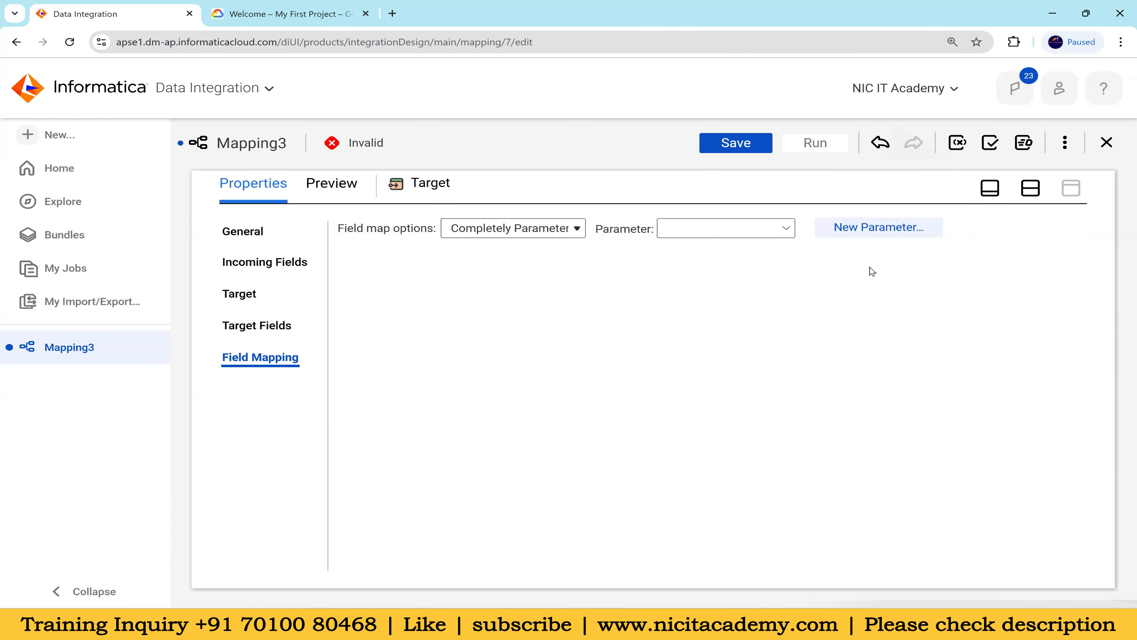
click(872, 228)
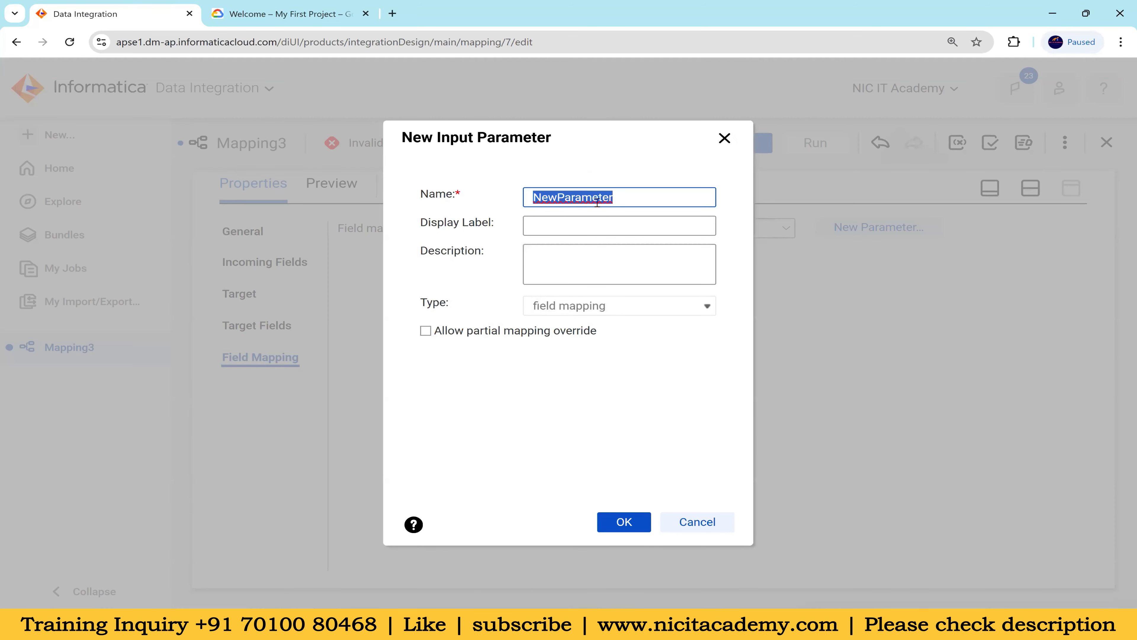
text(prm_Macros)
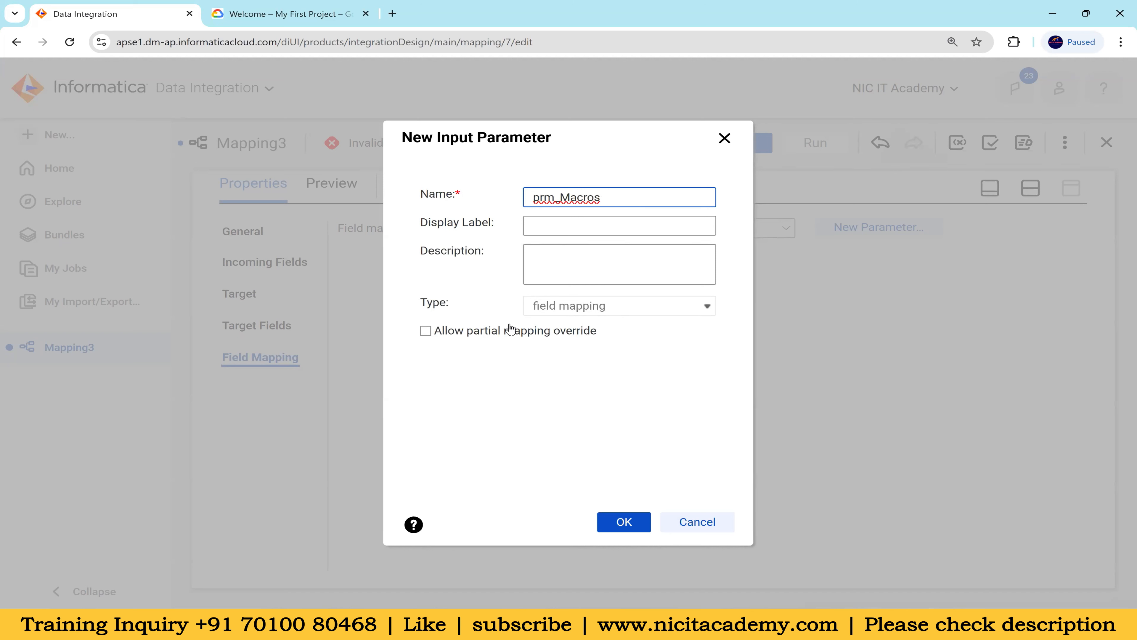
click(624, 522)
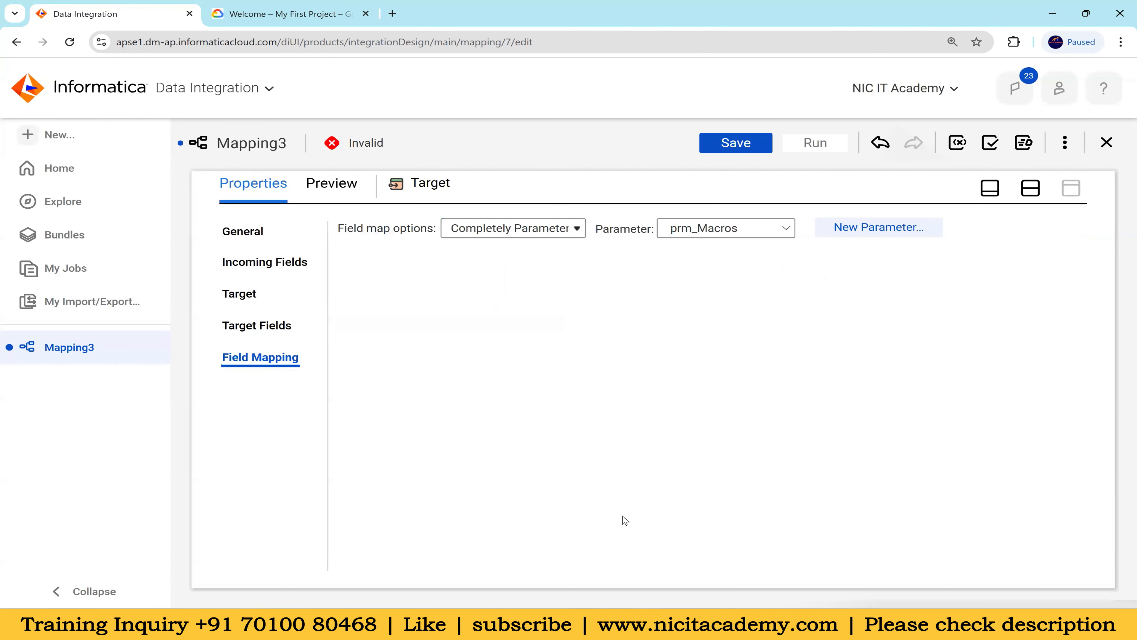
click(761, 151)
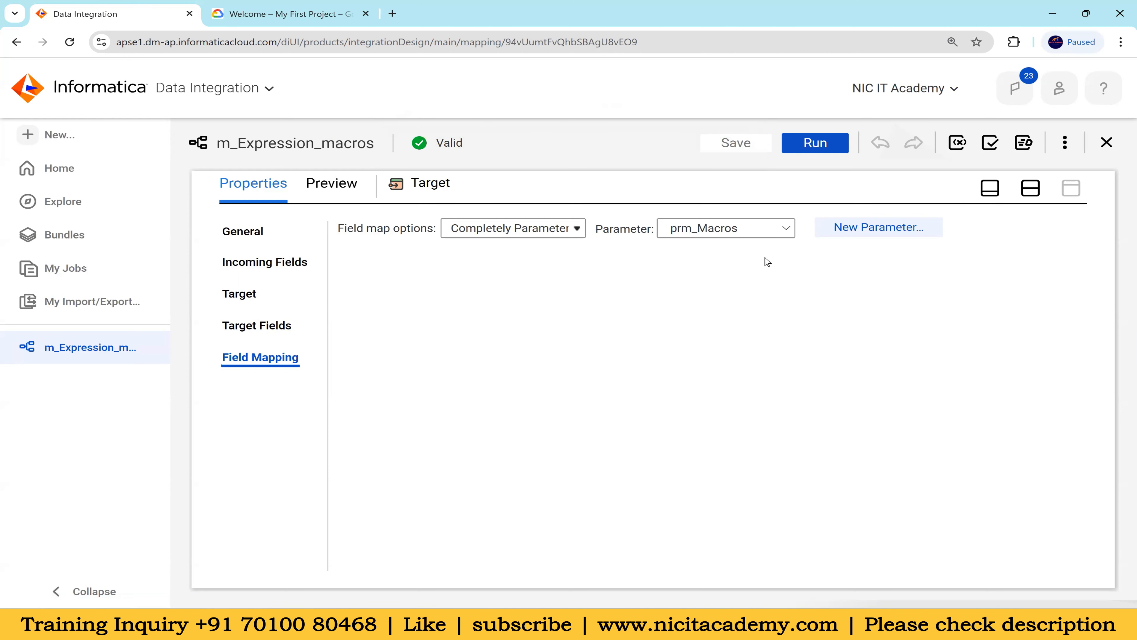
Create a new Mapping Task asset
click(57, 136)
click(236, 201)
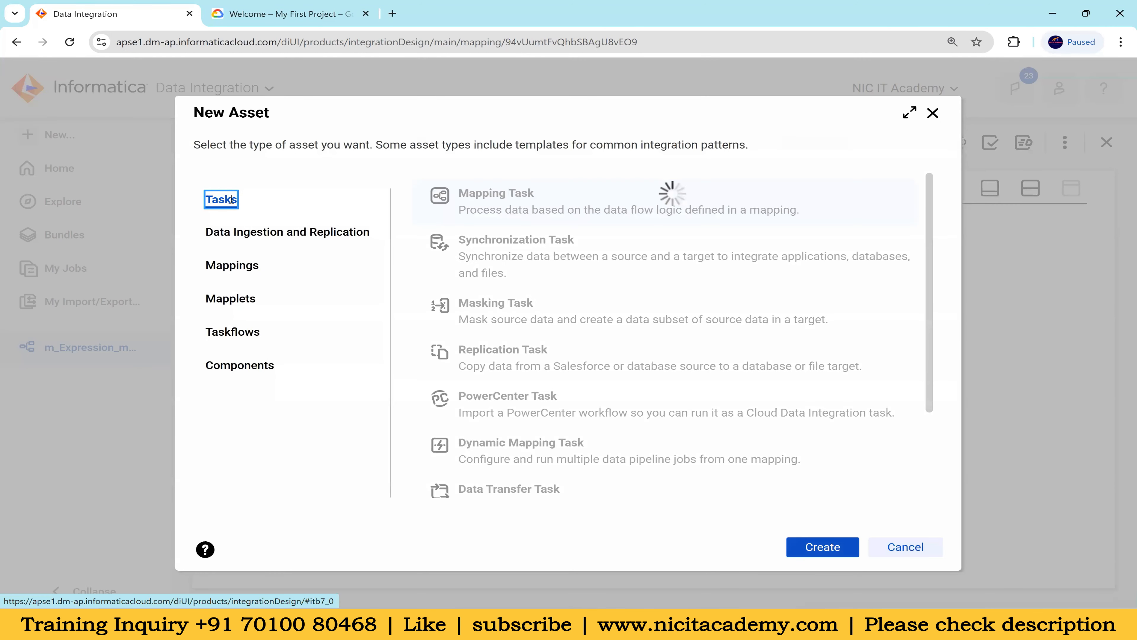
click(540, 205)
click(806, 547)
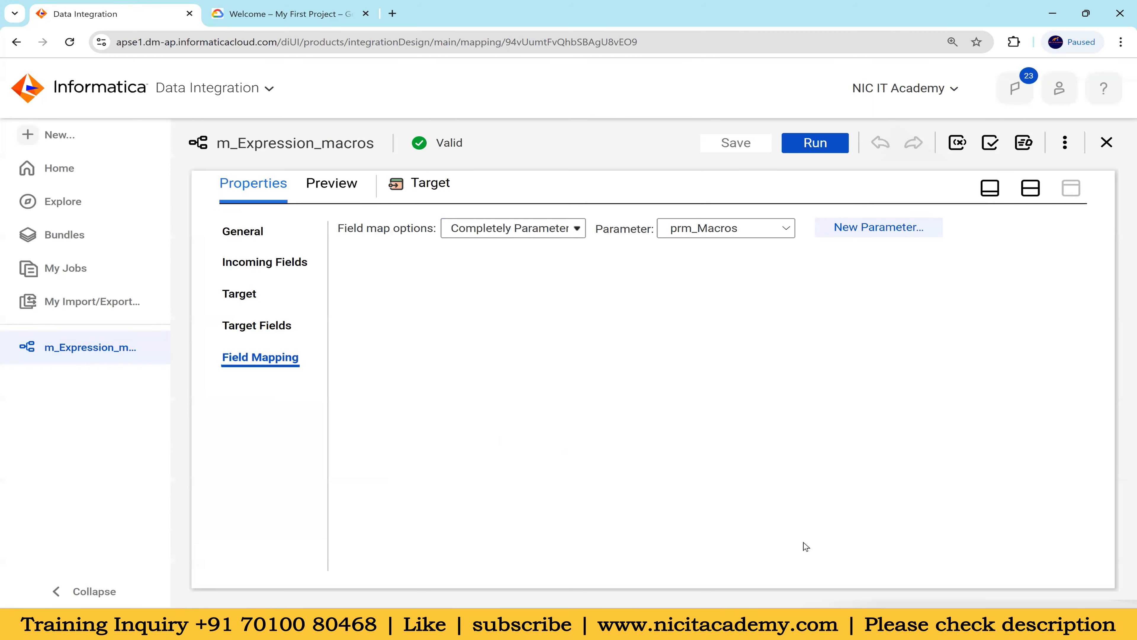
Name the mapping task mct_Expression_macros
click(510, 299)
key(ctrl+a)
text(m)
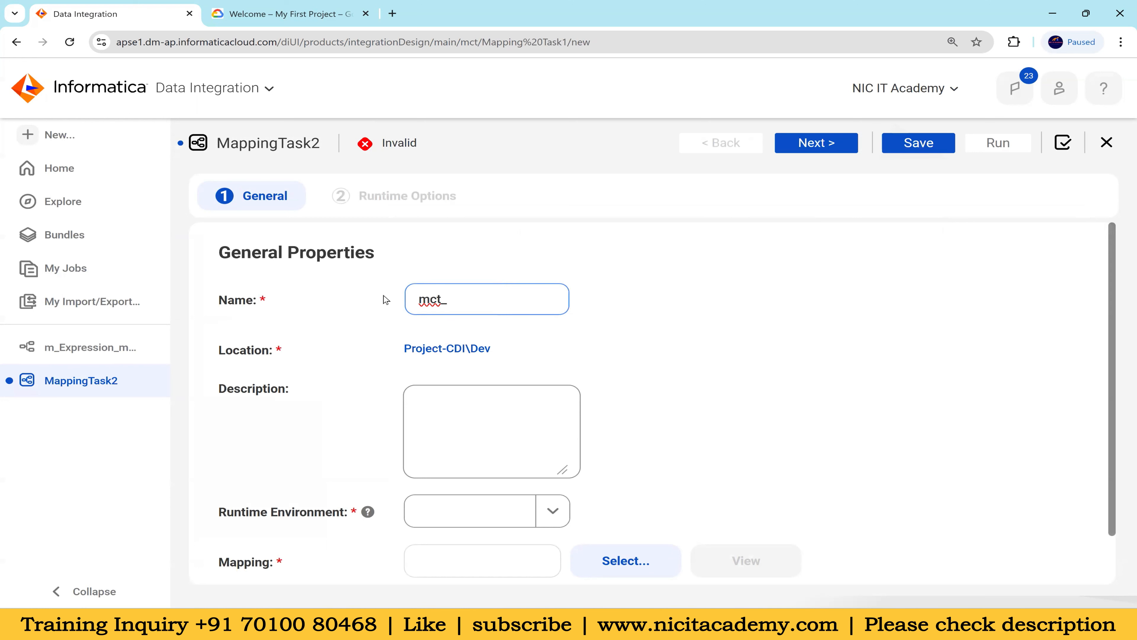
text(ct_Expression_macros)
Set the mapping task's runtime environment to NIC
scroll(277, 454, down, 2)
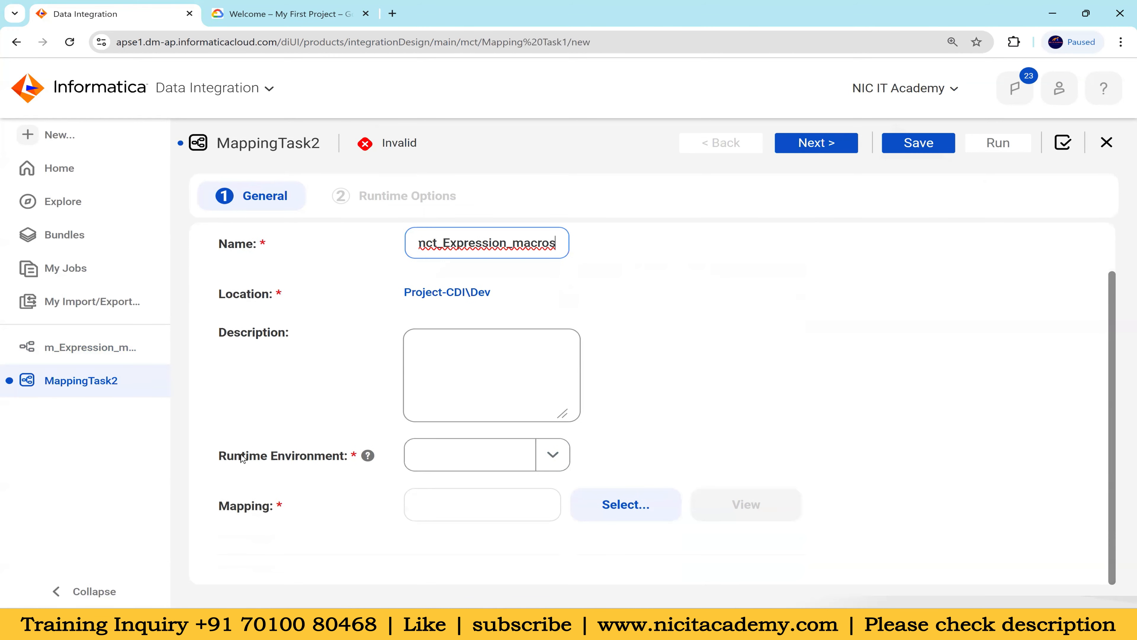
drag(241, 458, 325, 457)
click(551, 465)
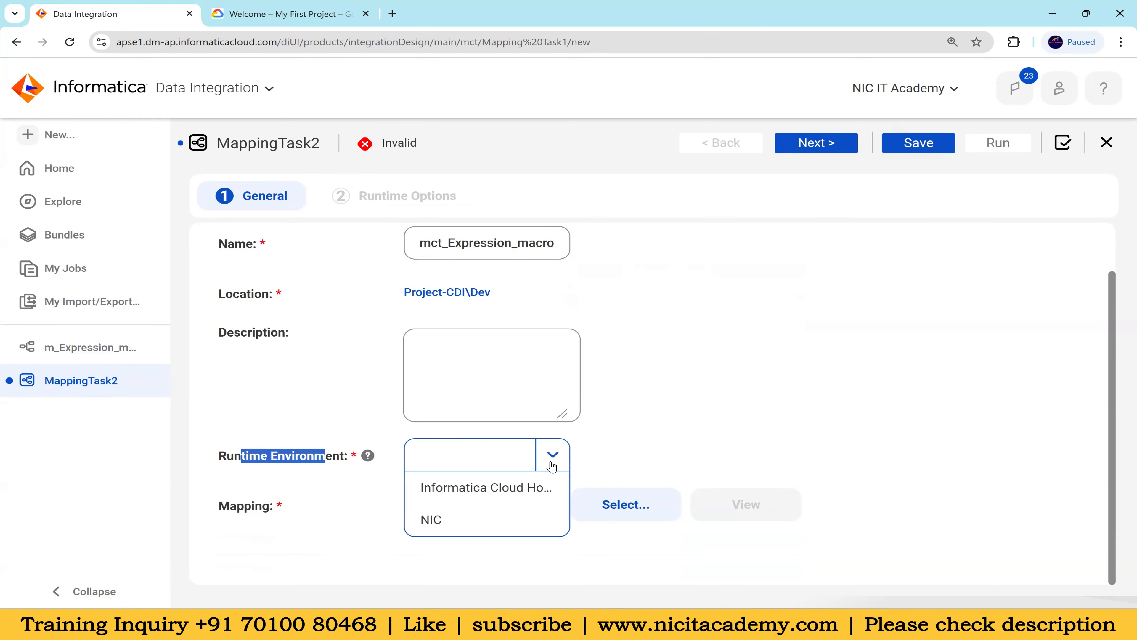
click(471, 524)
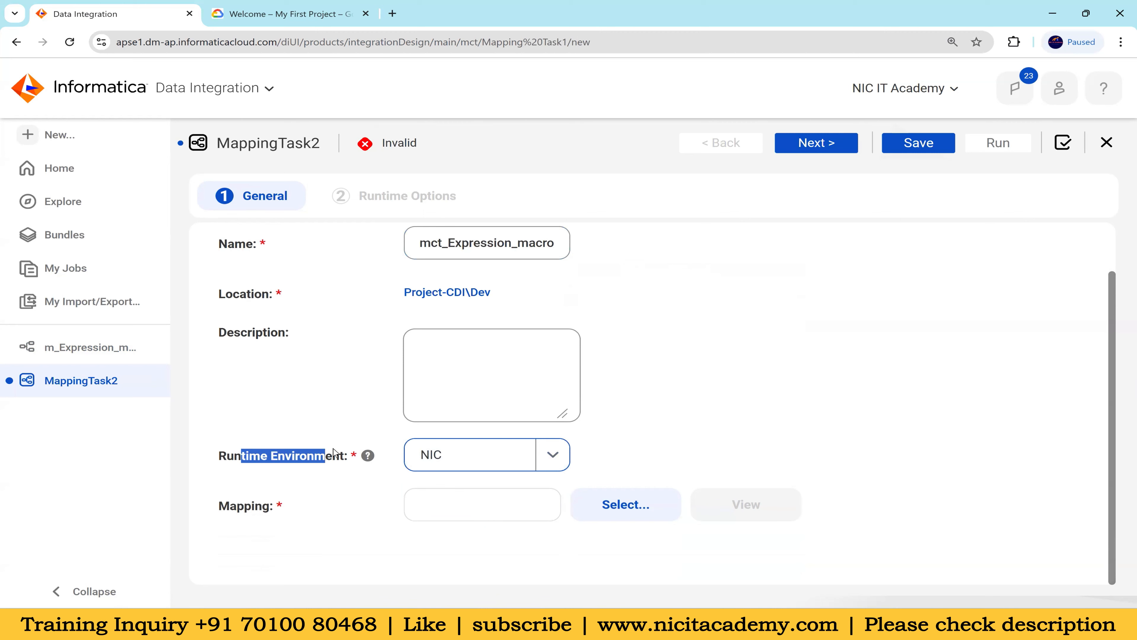
click(363, 515)
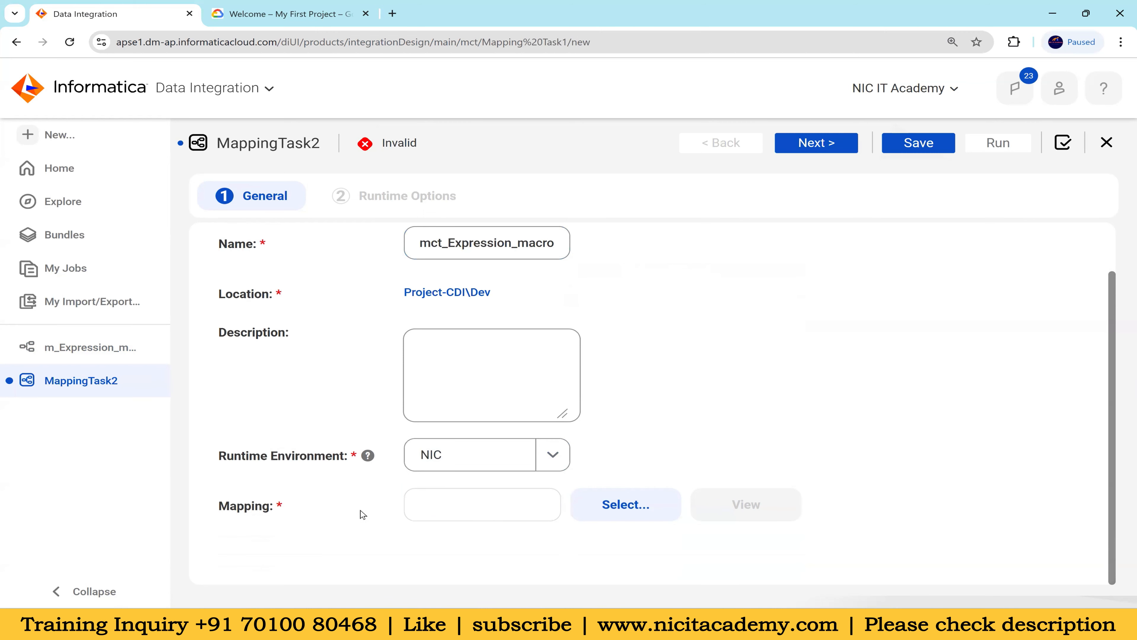
Assign the m_Expression_macros mapping from the Dev folder to the mapping task
click(600, 507)
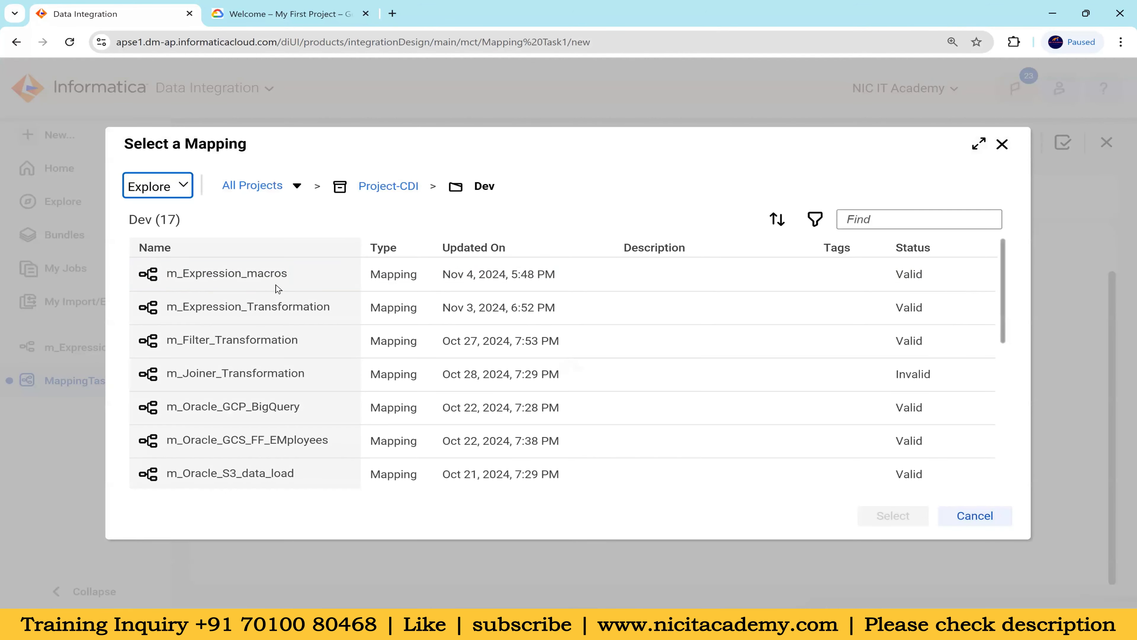
click(193, 276)
click(879, 516)
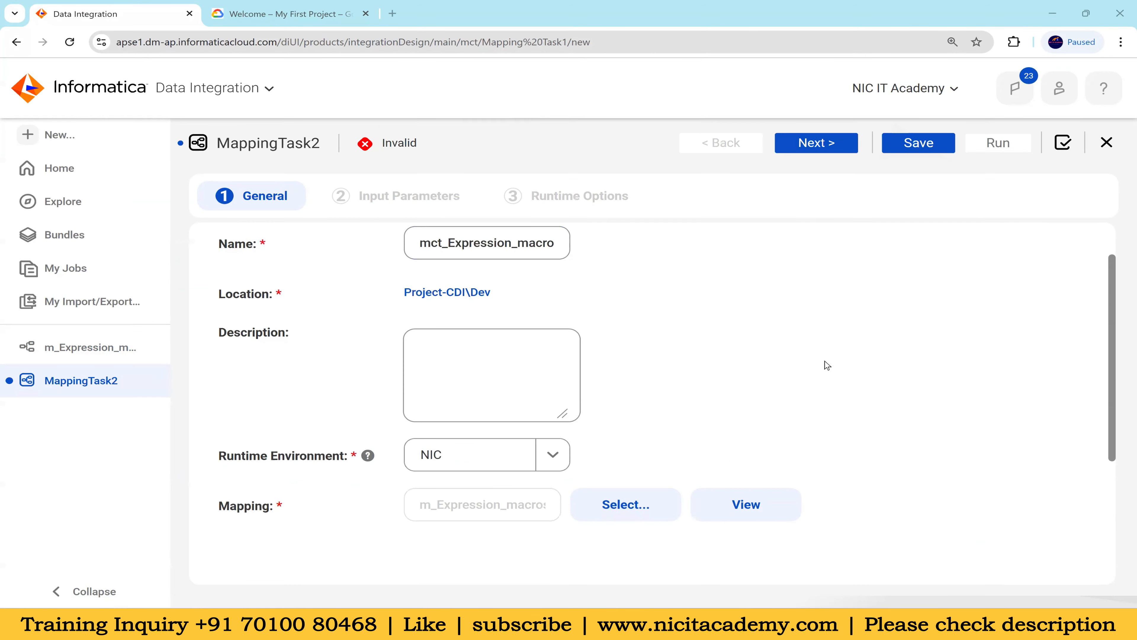
scroll(885, 406, down, 5)
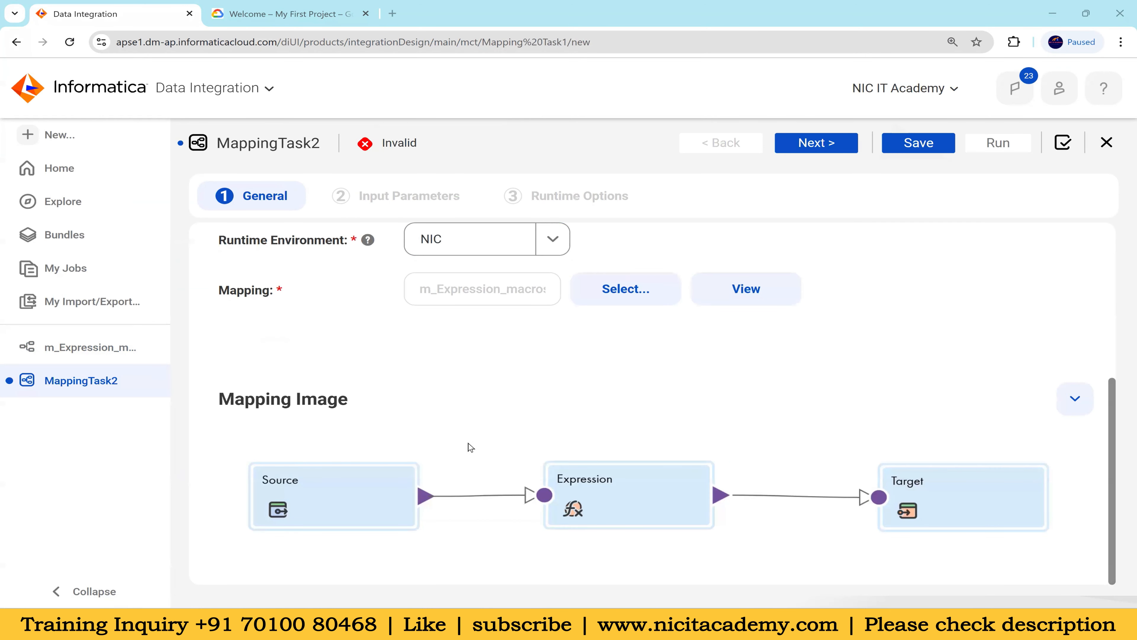
Proceed to the task's input parameters and unmap the target fields FIRST_NAME, LAST_NAME and EMAIL
click(839, 147)
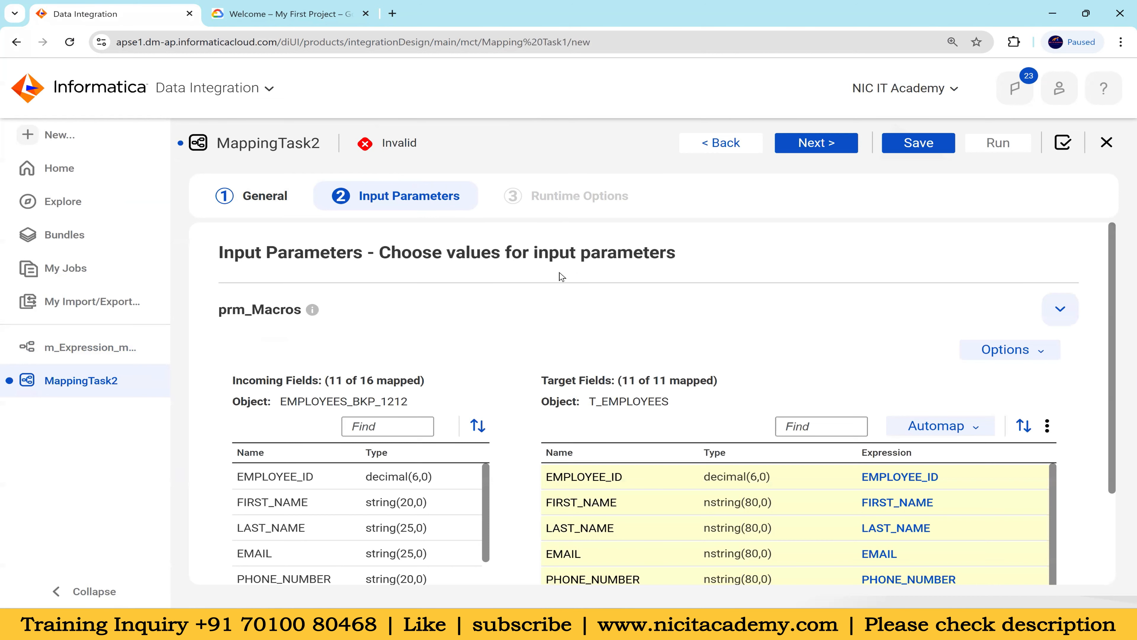
scroll(787, 336, down, 3)
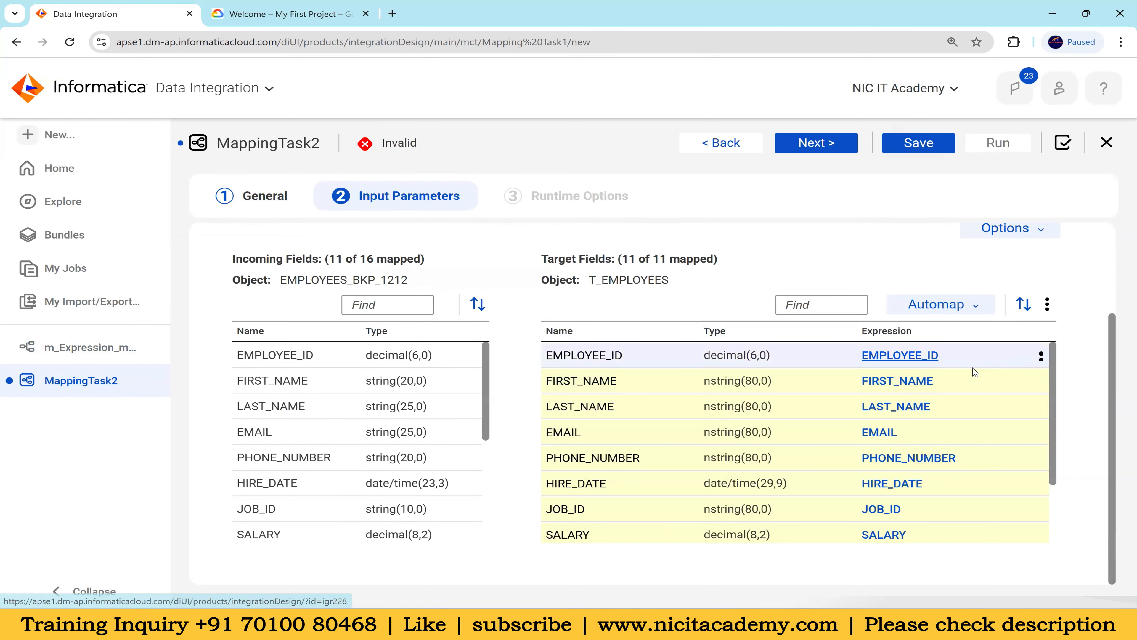
scroll(1011, 338, up, 3)
scroll(1013, 337, down, 3)
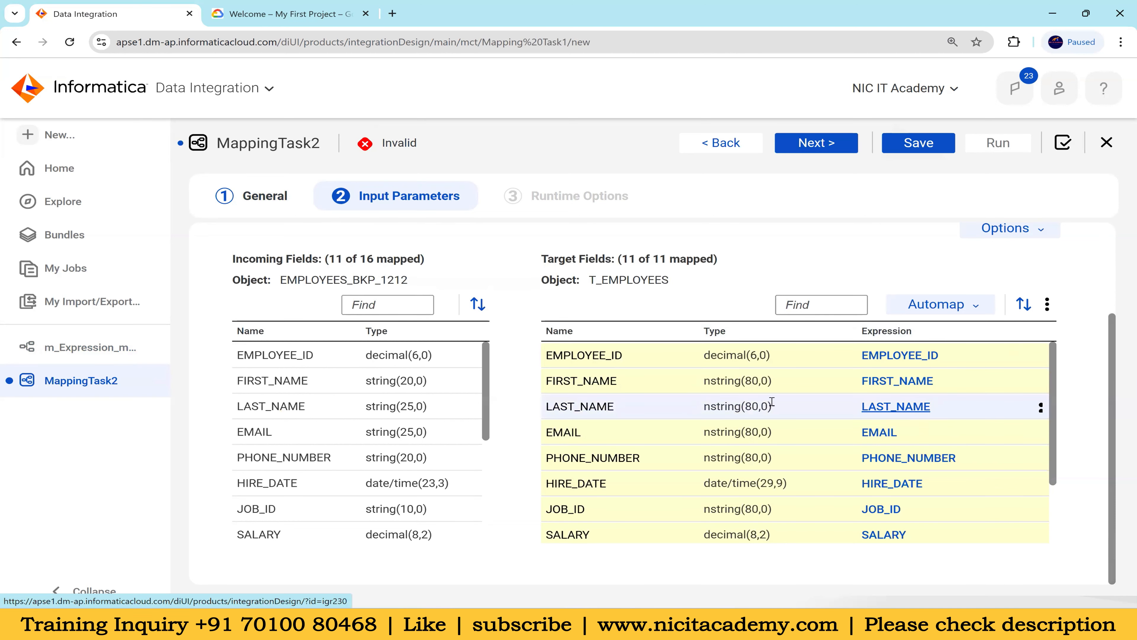
click(1042, 382)
click(956, 432)
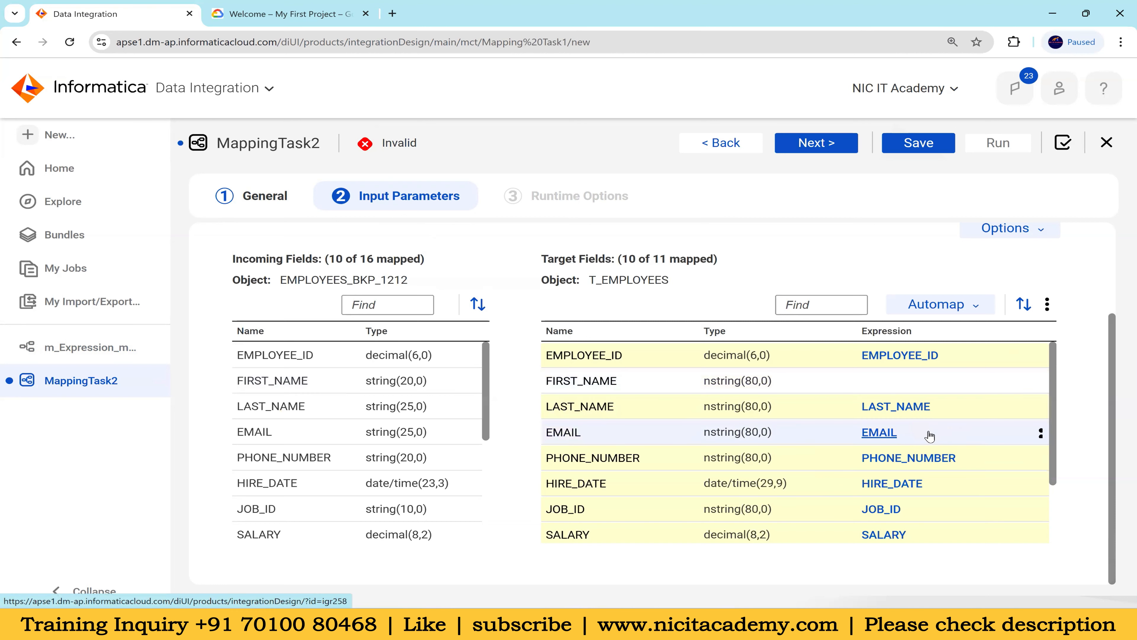
click(1042, 407)
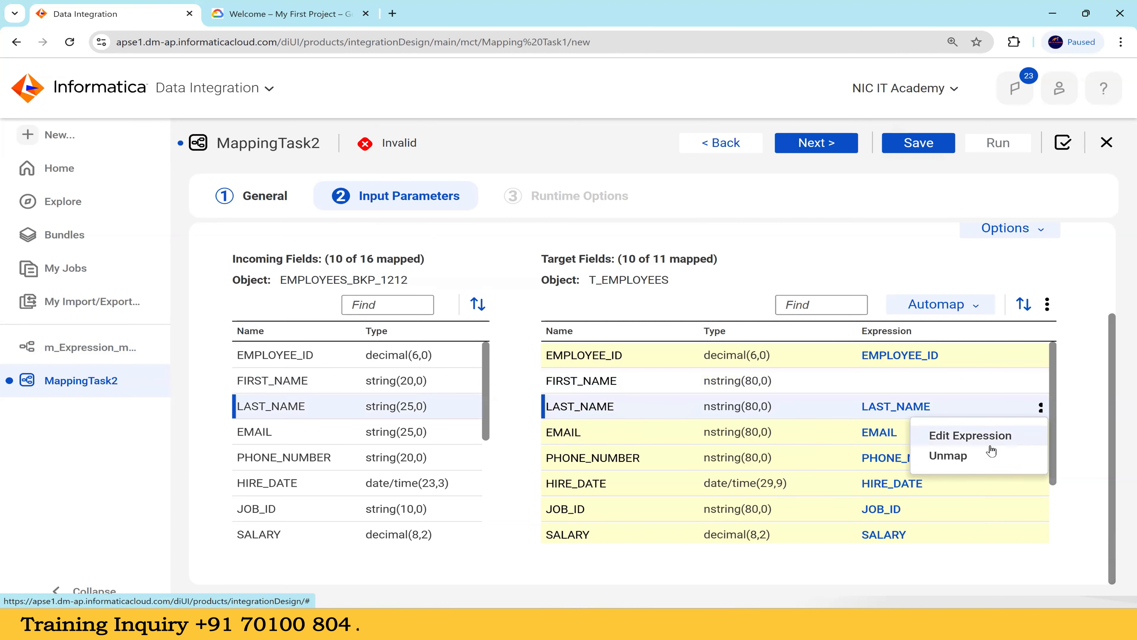
click(956, 456)
click(1042, 432)
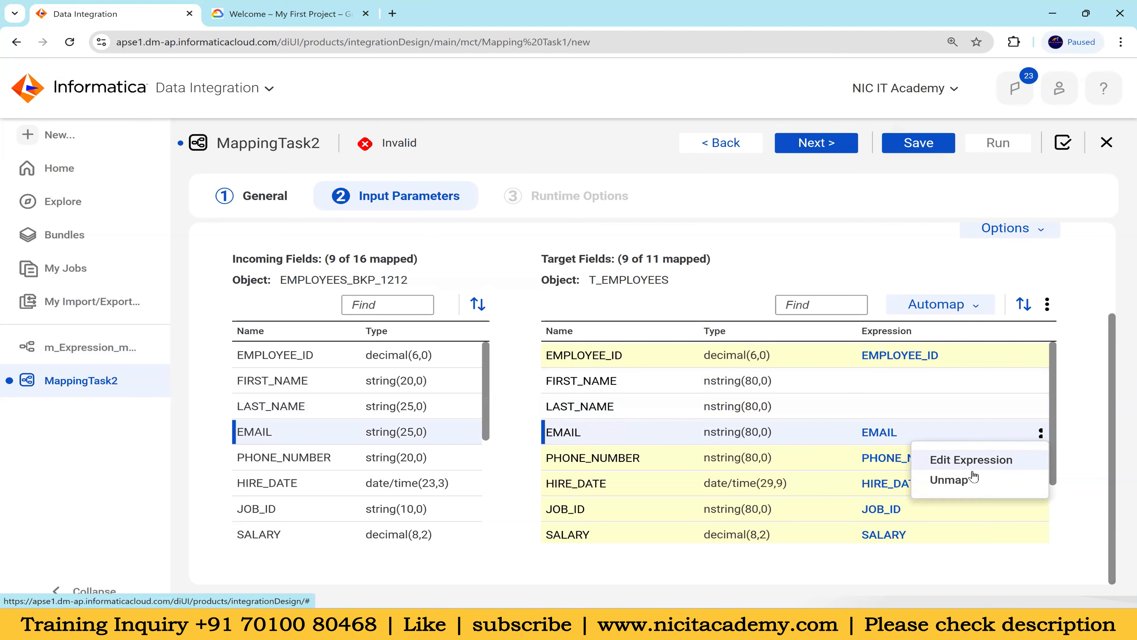
click(956, 482)
Unmap the target fields PHONE_NUMBER and JOB_ID under the prm_Macros parameter
scroll(940, 426, down, 2)
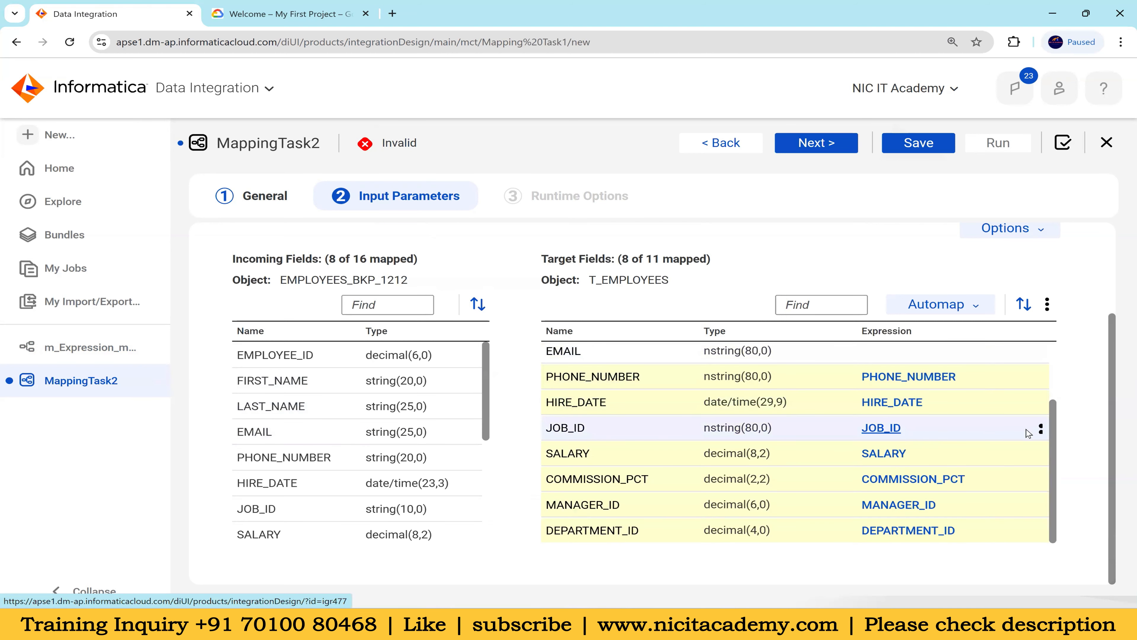
click(1041, 377)
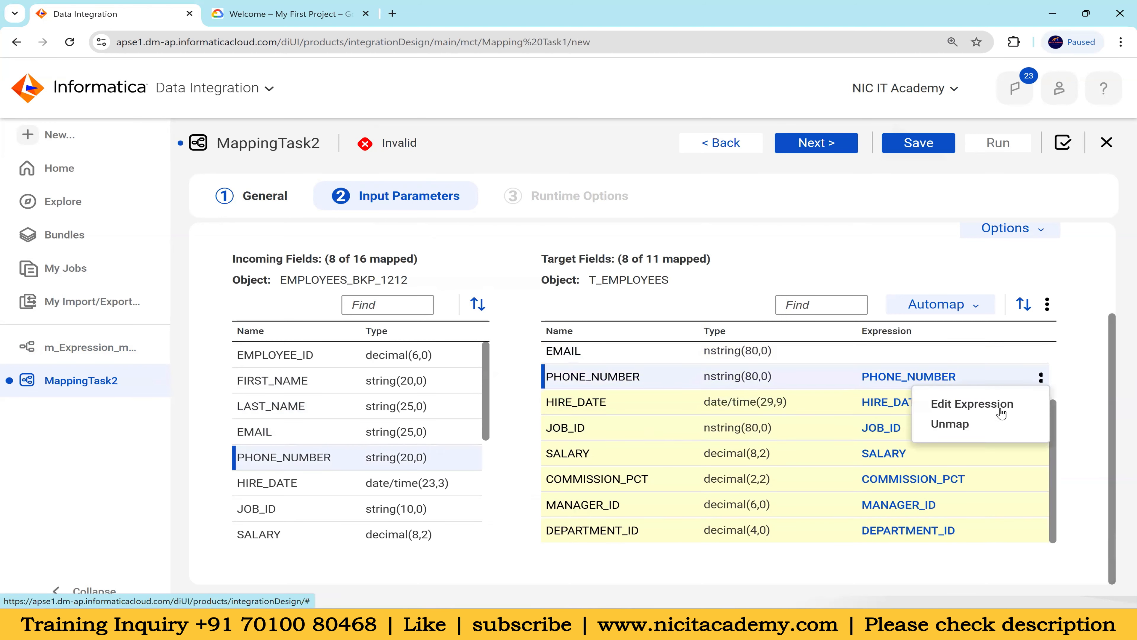
click(974, 424)
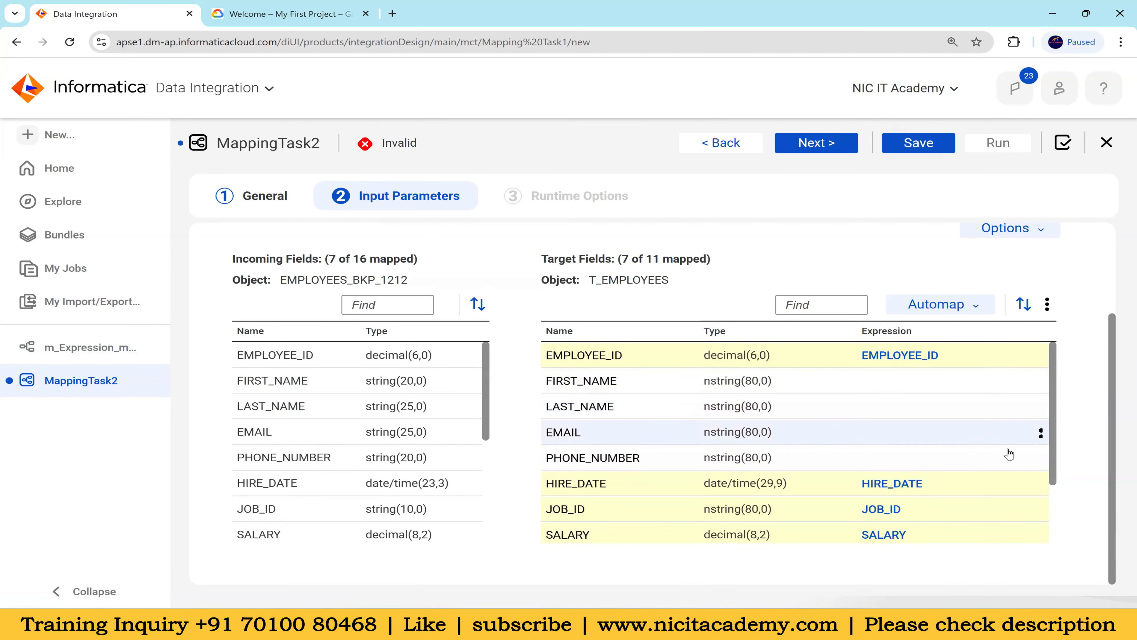
scroll(1016, 452, down, 1)
click(1042, 443)
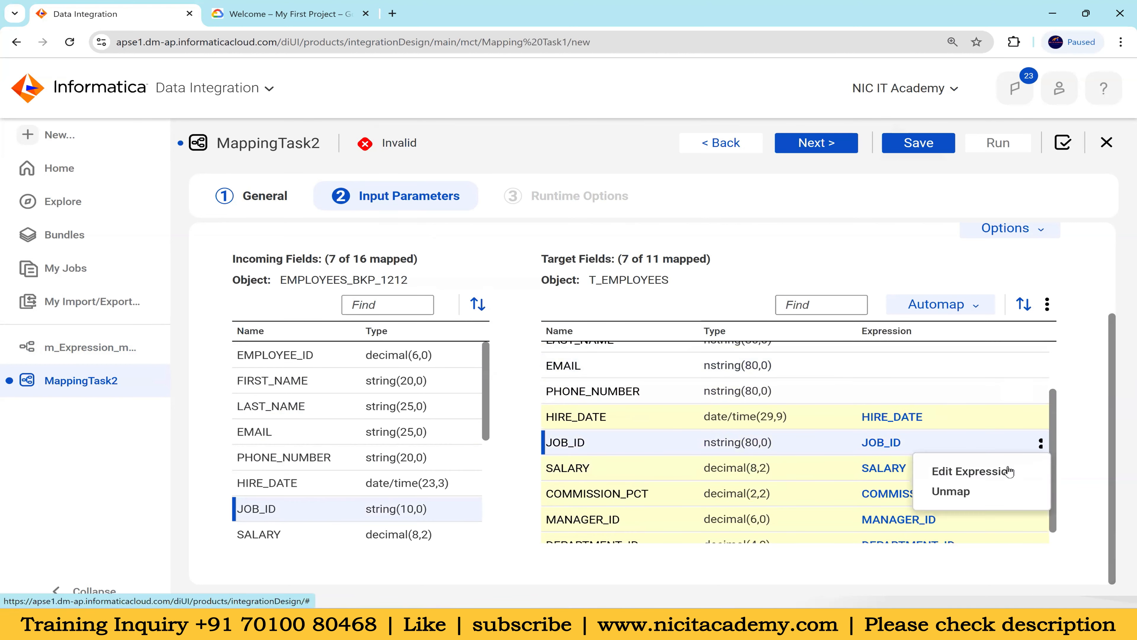
click(1002, 491)
Map the incoming field FIRST_NAME_out to the target field FIRST_NAME
scroll(412, 410, down, 3)
scroll(412, 410, down, 3)
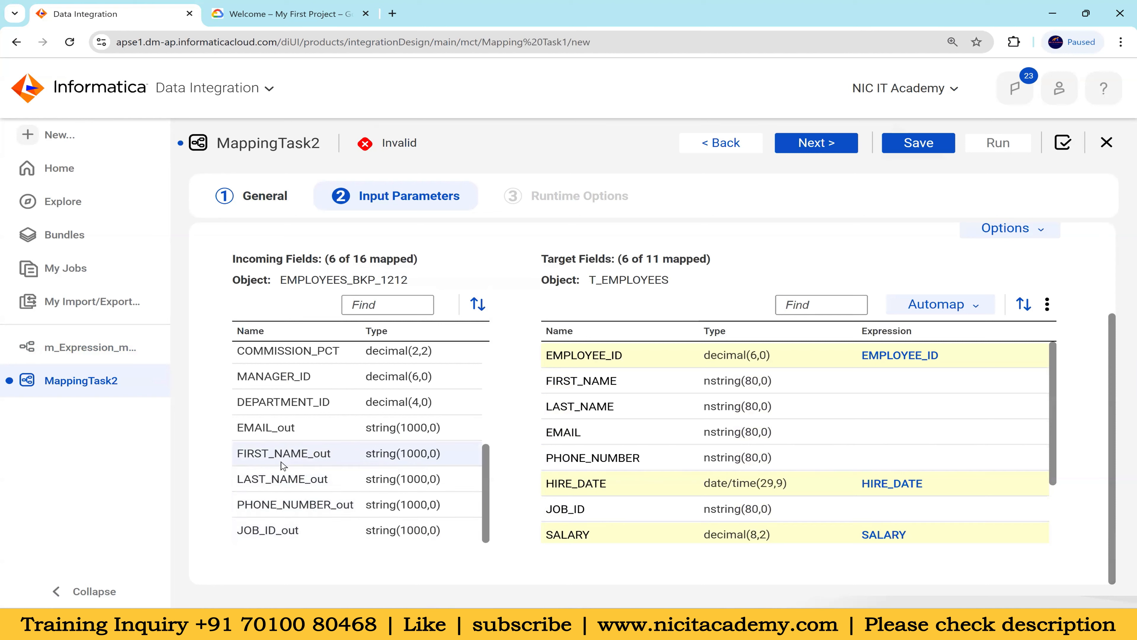
mouse_move(282, 466)
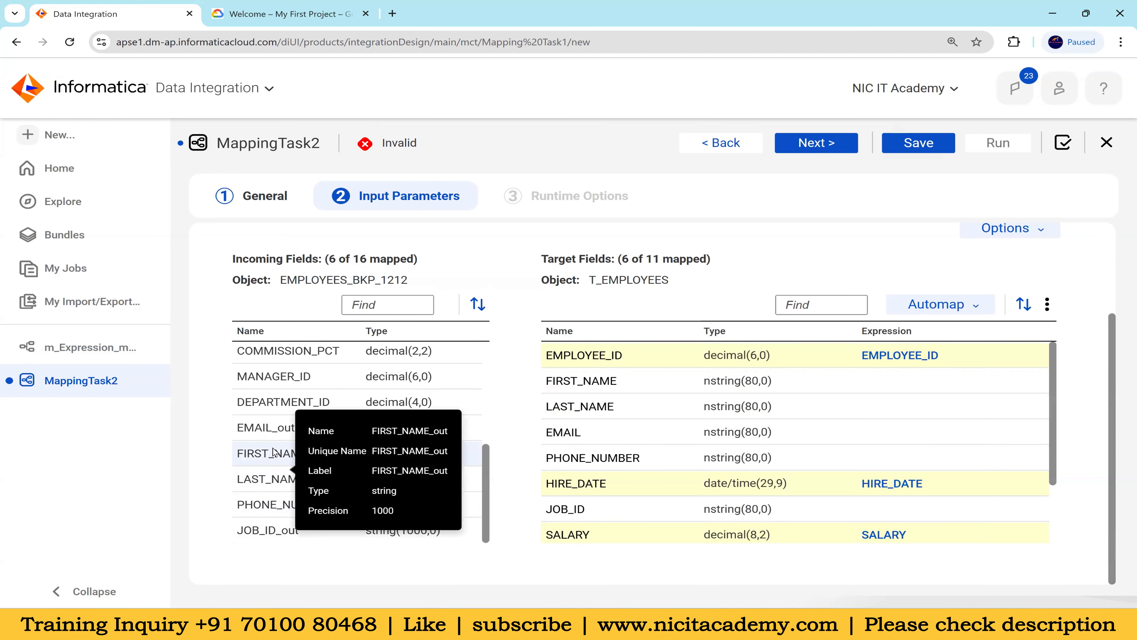
drag(315, 459, 761, 381)
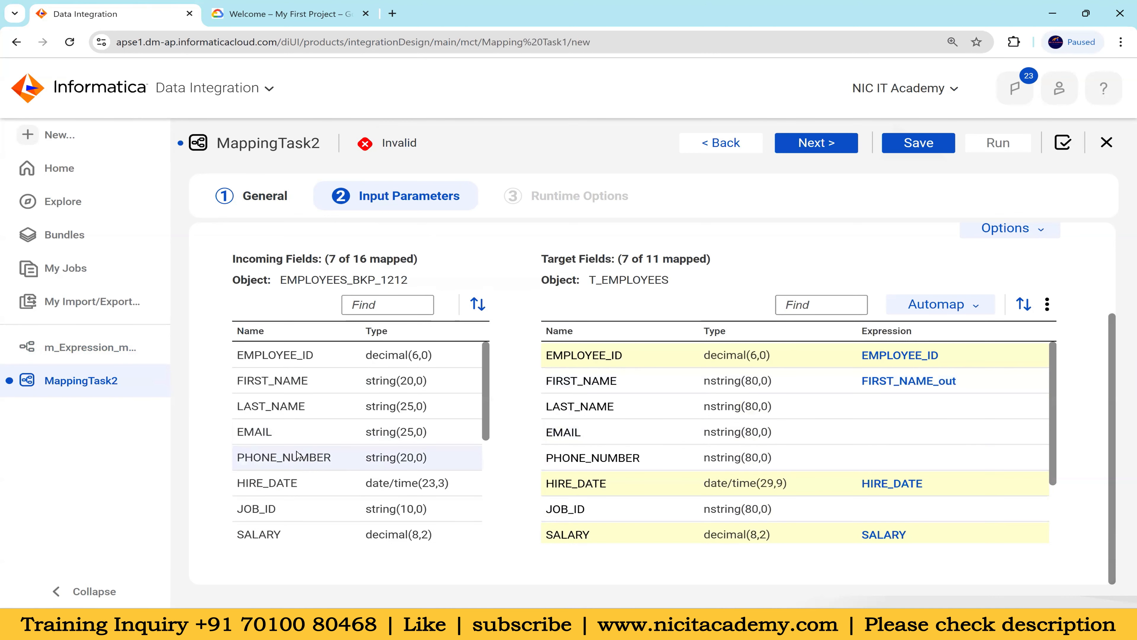
drag(340, 461, 757, 455)
drag(400, 433, 284, 436)
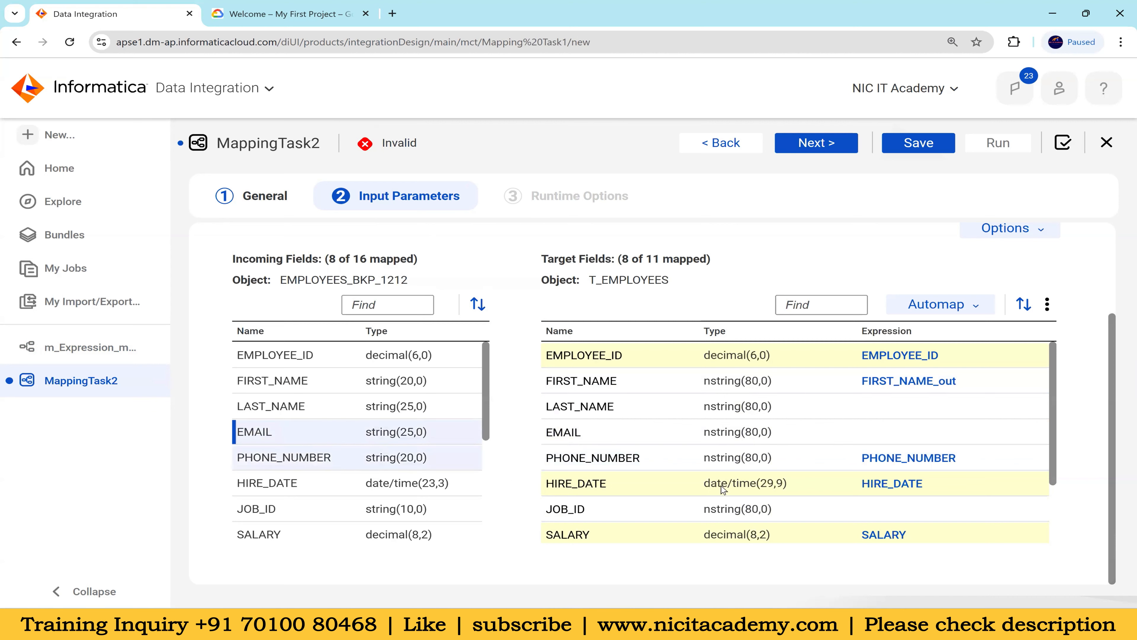
click(1040, 460)
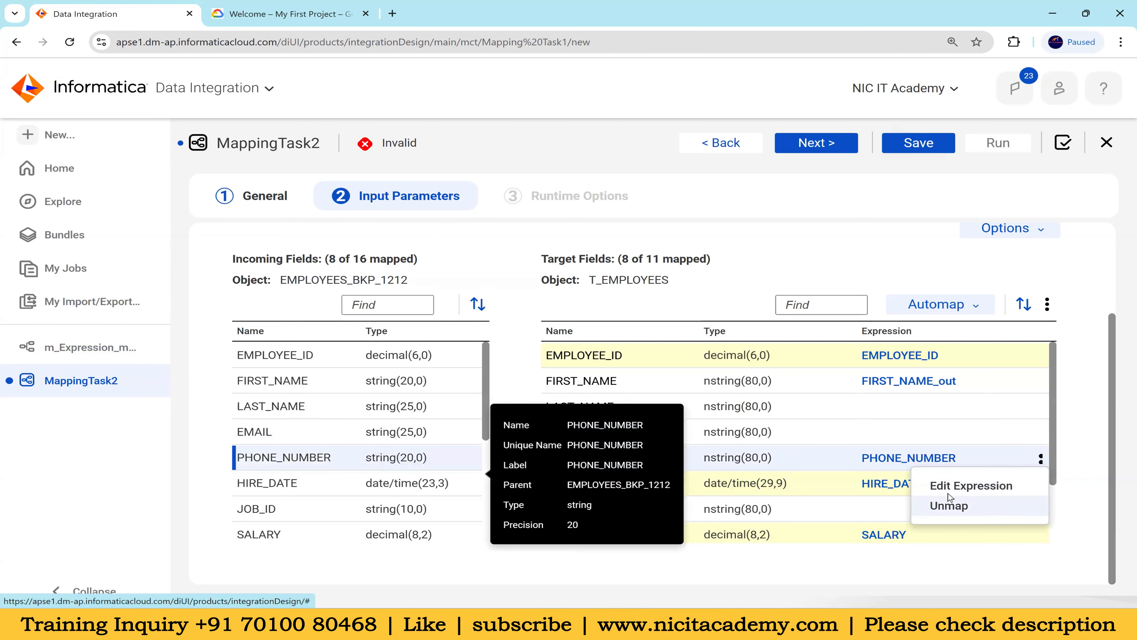
click(963, 506)
Map the incoming field LAST_NAME_out to target LAST_NAME and PHONE_NUMBER_out to target PHONE_NUMBER
scroll(399, 403, down, 3)
scroll(399, 403, down, 3)
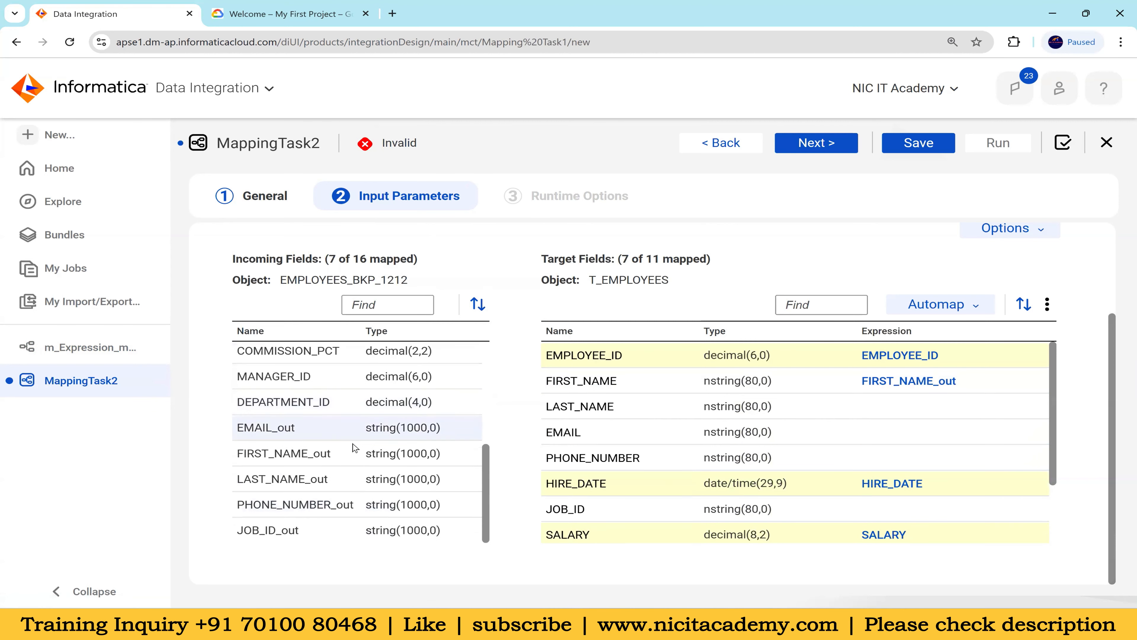
drag(390, 478, 762, 406)
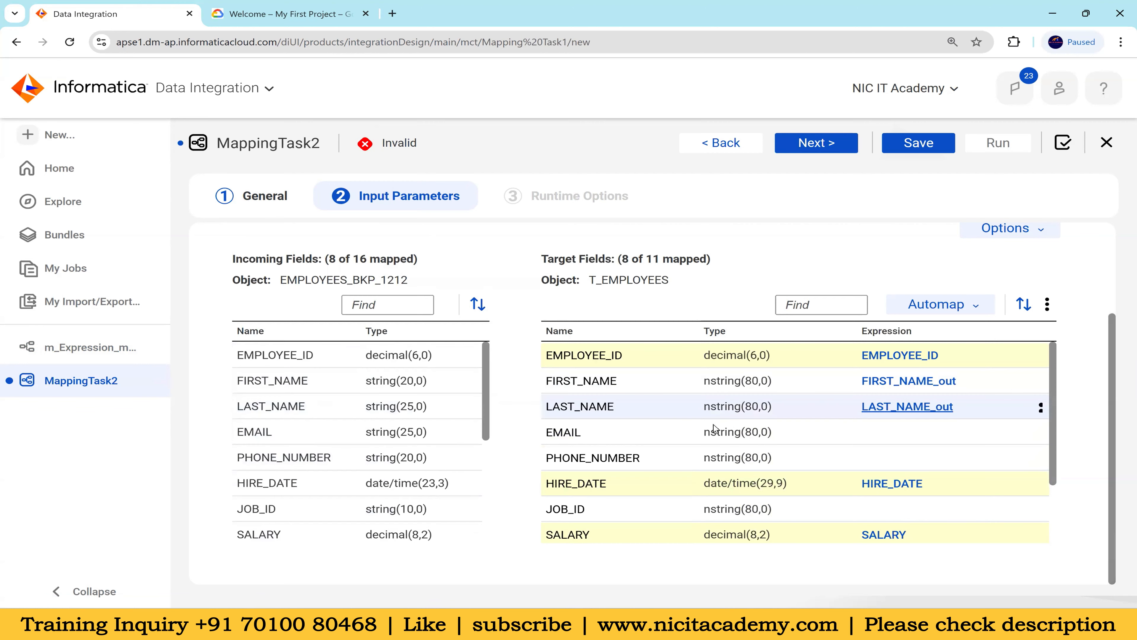
scroll(357, 417, down, 5)
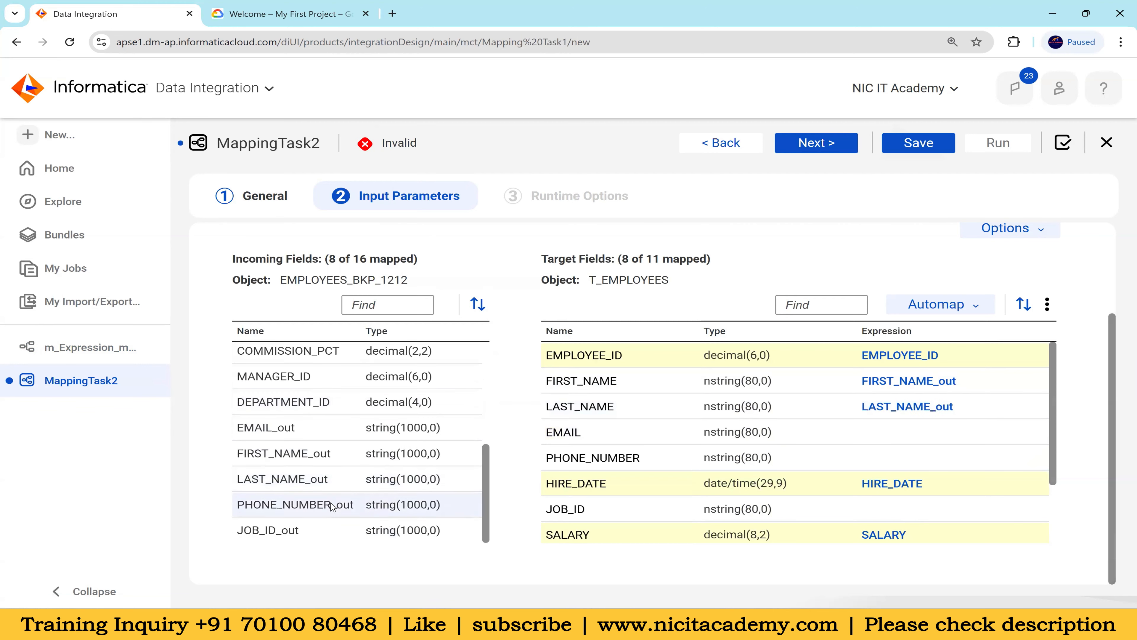
drag(364, 509, 761, 457)
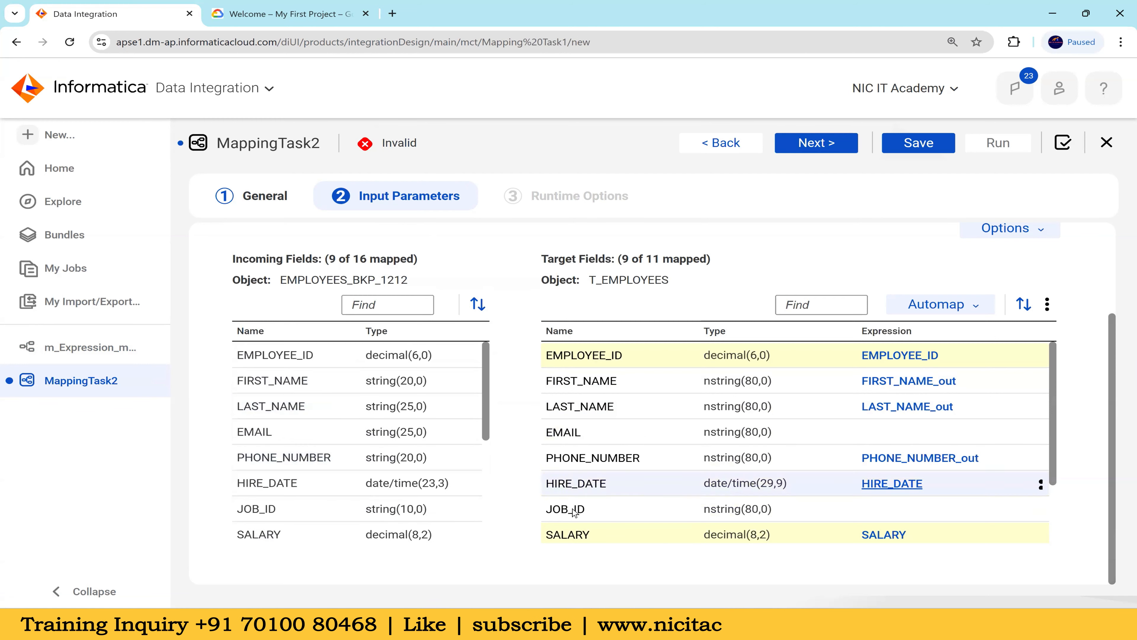
Map the incoming field EMAIL_out to the target EMAIL and the incoming field JOB_ID to the target JOB_ID
scroll(313, 475, down, 5)
drag(301, 431, 980, 431)
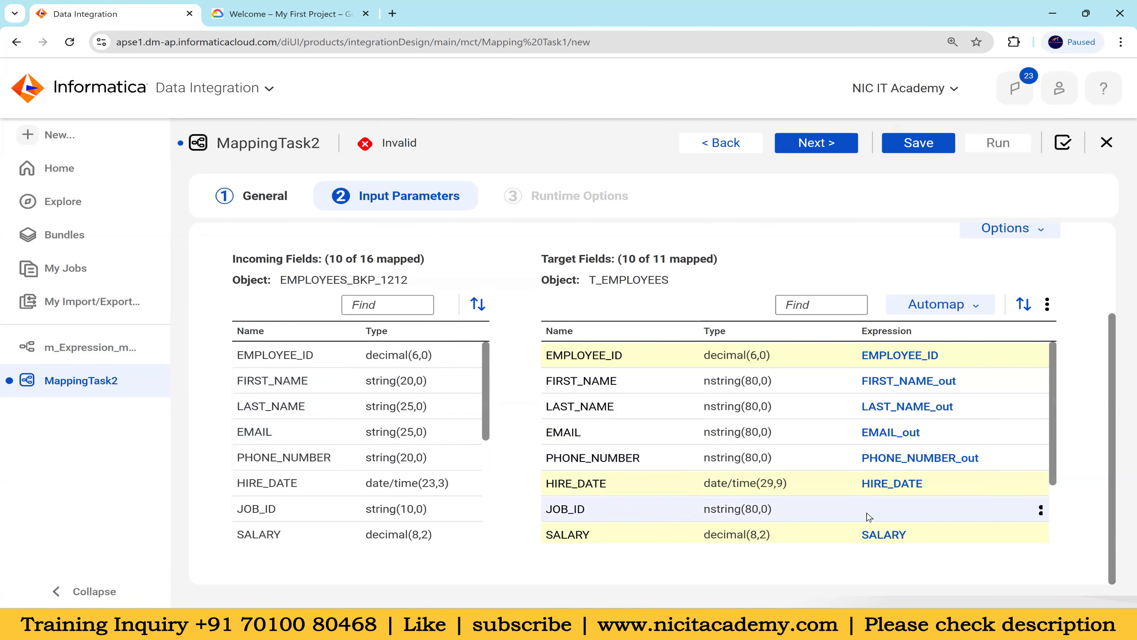
scroll(396, 408, down, 5)
drag(297, 376, 860, 516)
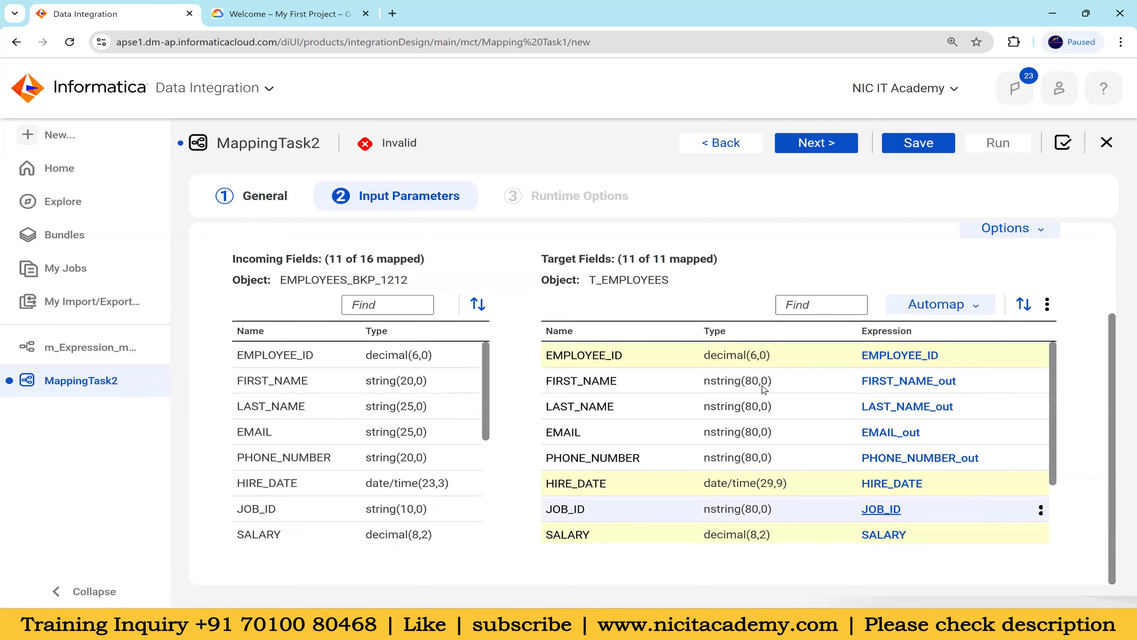
Proceed to the mapping task's runtime options, review the optional settings and save the task
click(834, 145)
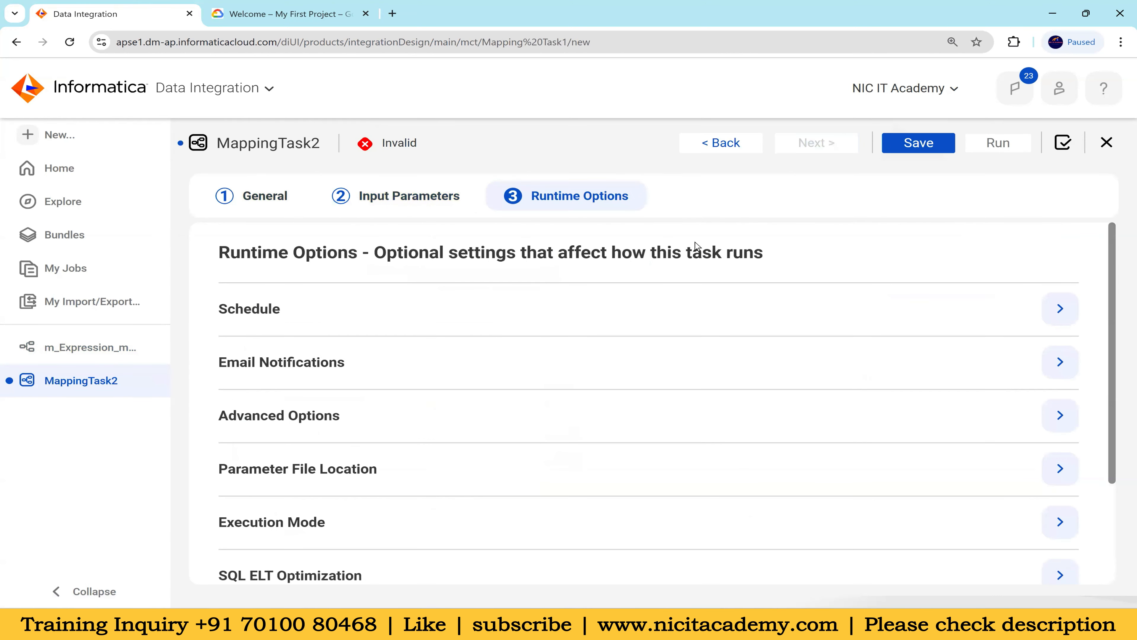
scroll(390, 244, down, 3)
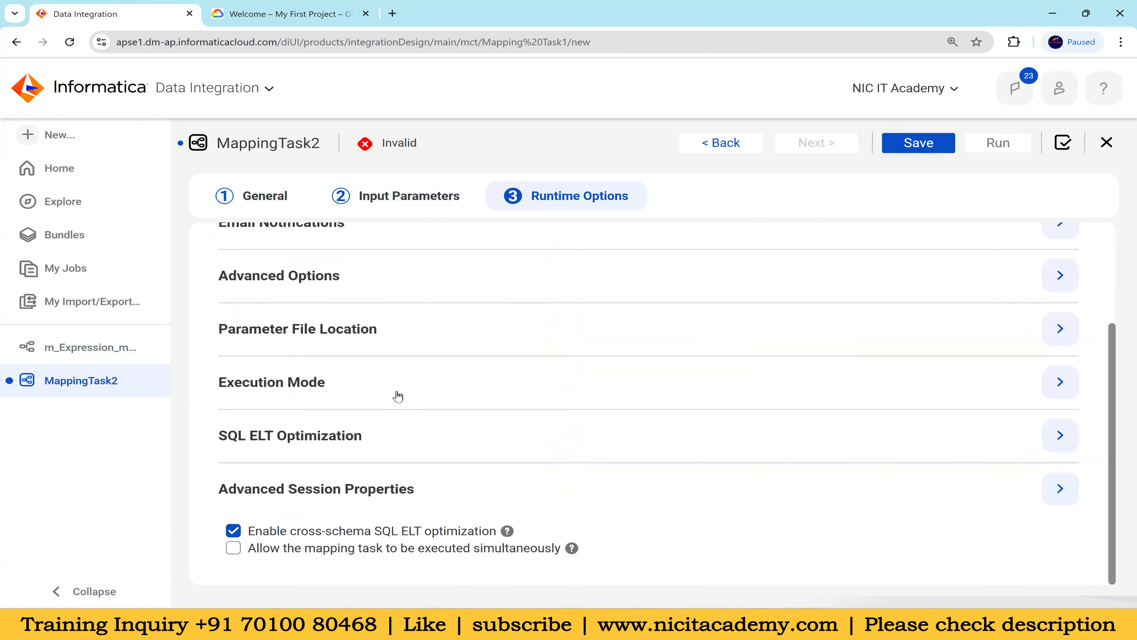
scroll(398, 396, up, 1)
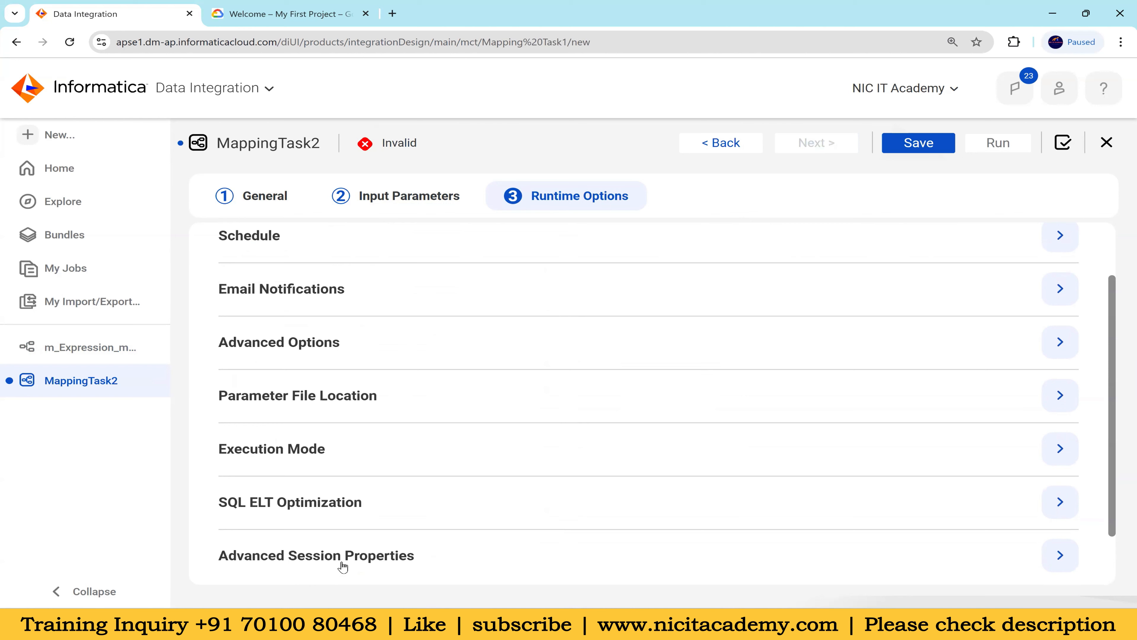
click(919, 146)
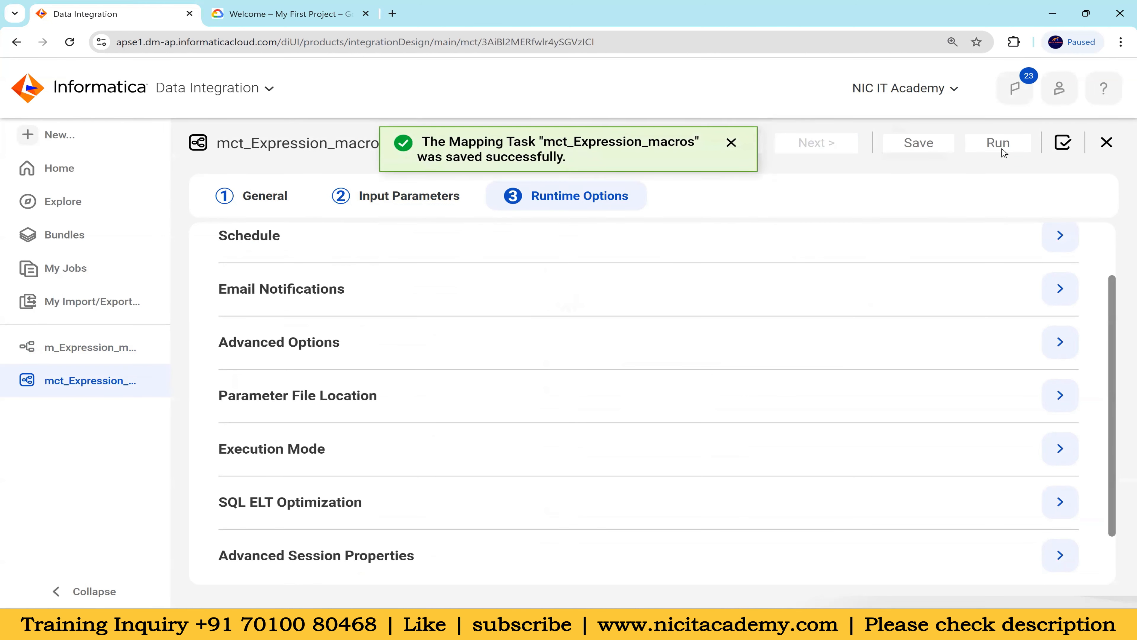
Return to the mapping task's input parameters, map JOB_ID_out to the target field JOB_ID and save the task
click(90, 348)
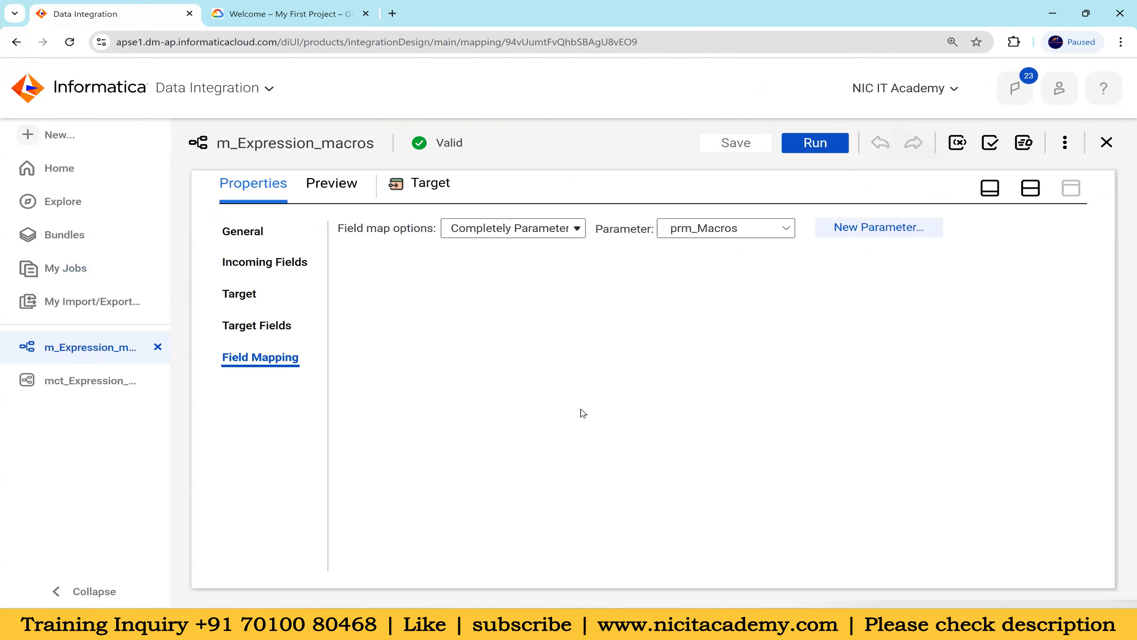
click(129, 380)
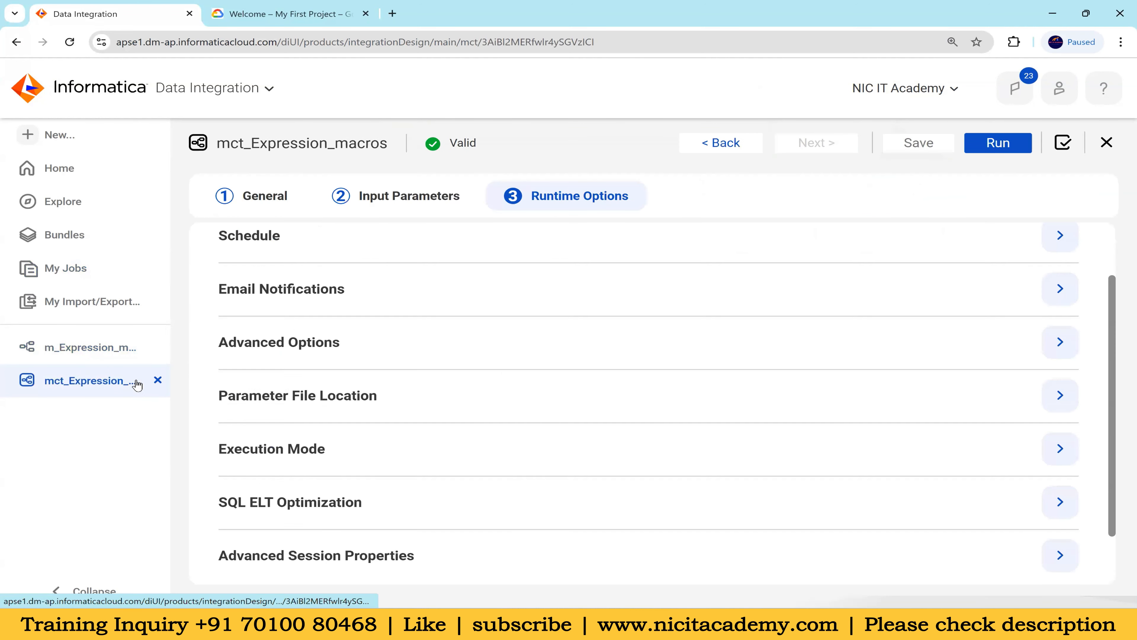
click(428, 195)
scroll(343, 501, down, 5)
drag(294, 534, 842, 520)
click(903, 157)
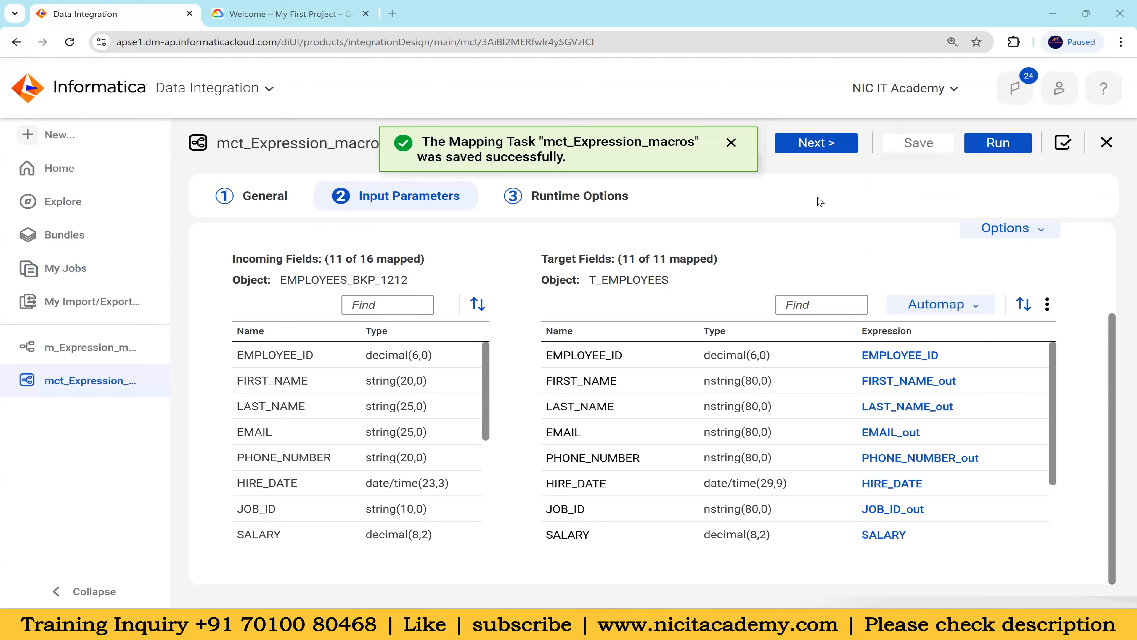
Run the mct_Expression_macros mapping task and refresh its job status in the job list
click(816, 143)
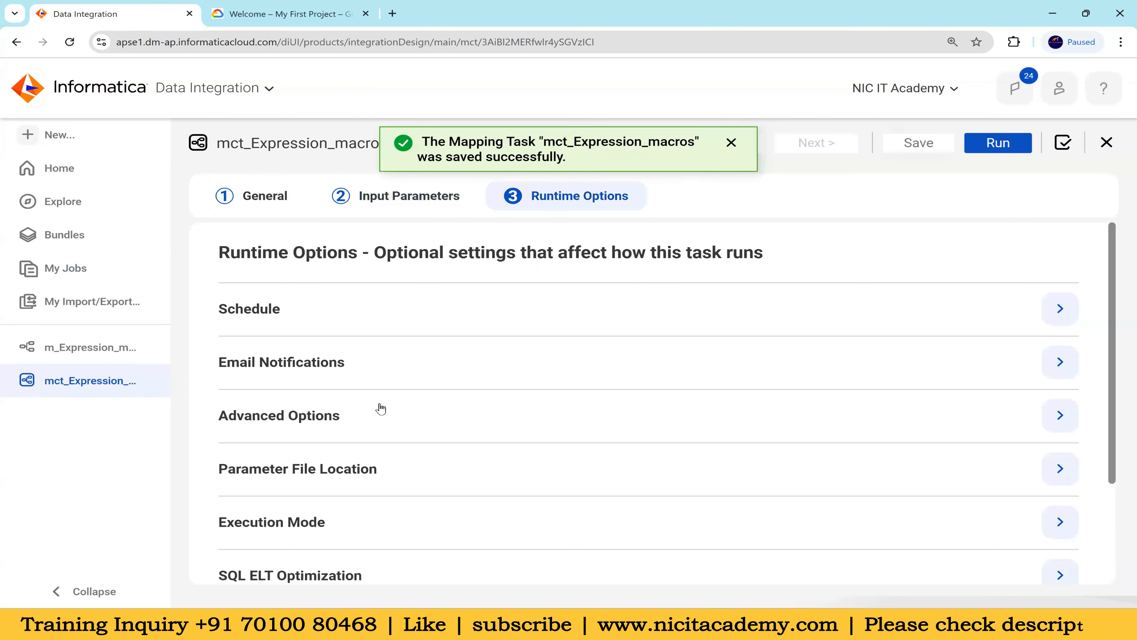
click(998, 142)
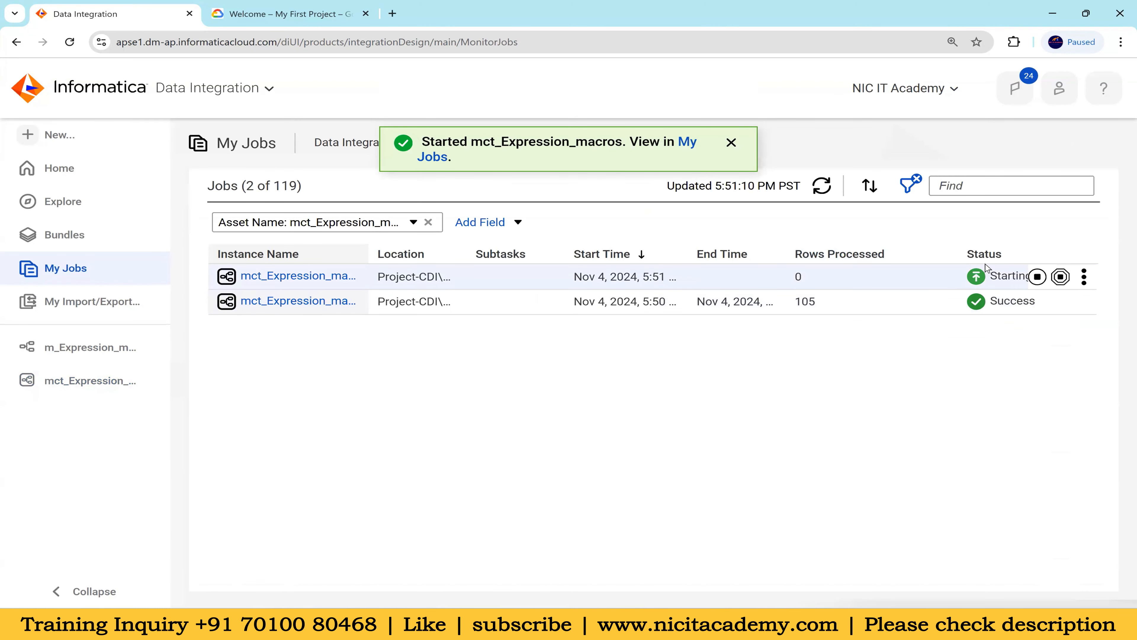
click(829, 187)
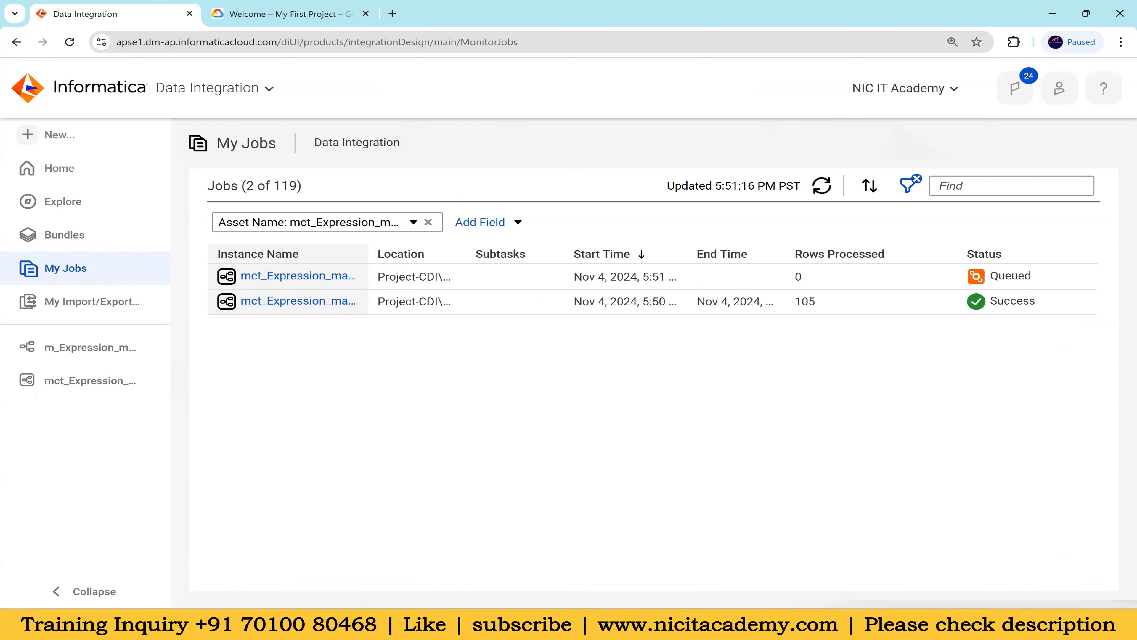
mouse_move(814, 627)
click(822, 184)
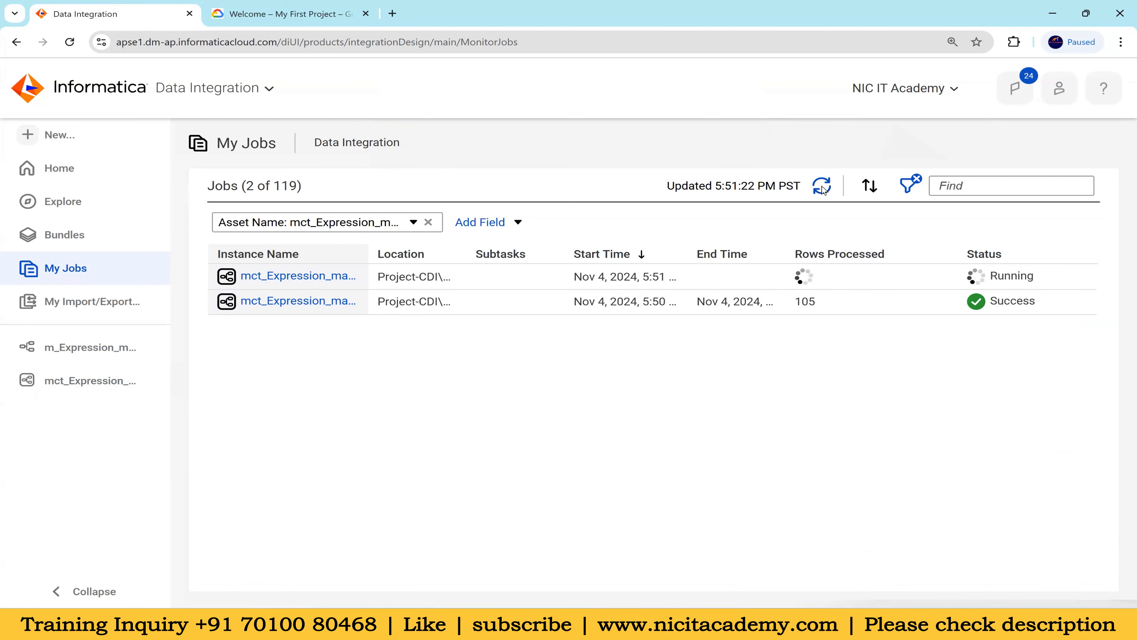
Switch to Oracle SQL Developer and open the CORE connection, entering the account password
key(alt+Tab)
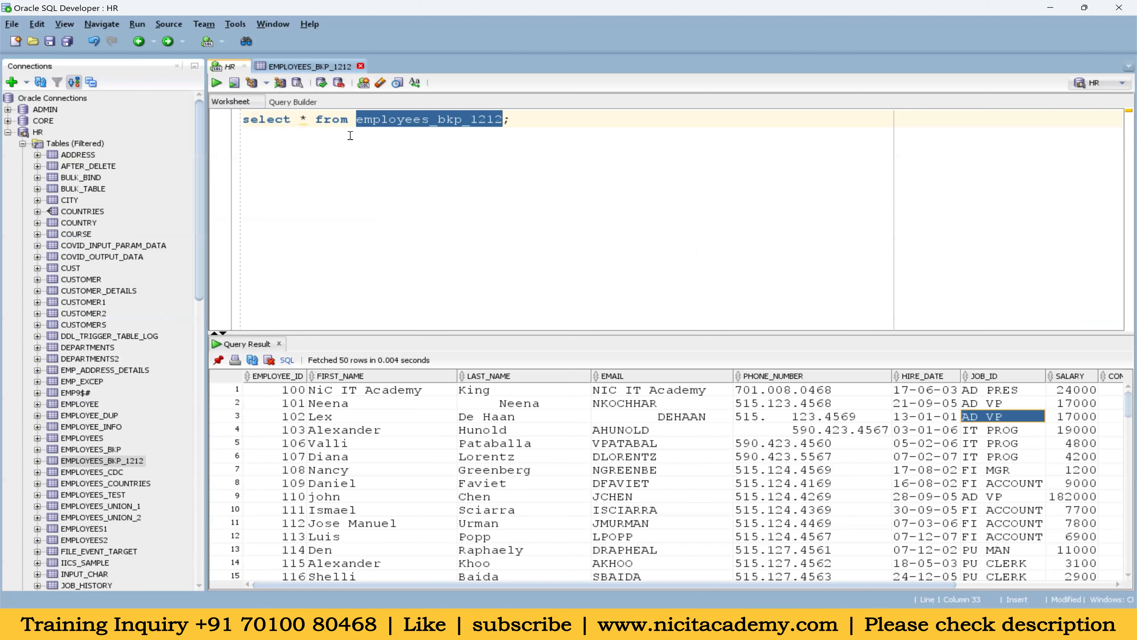
click(8, 121)
key(Return)
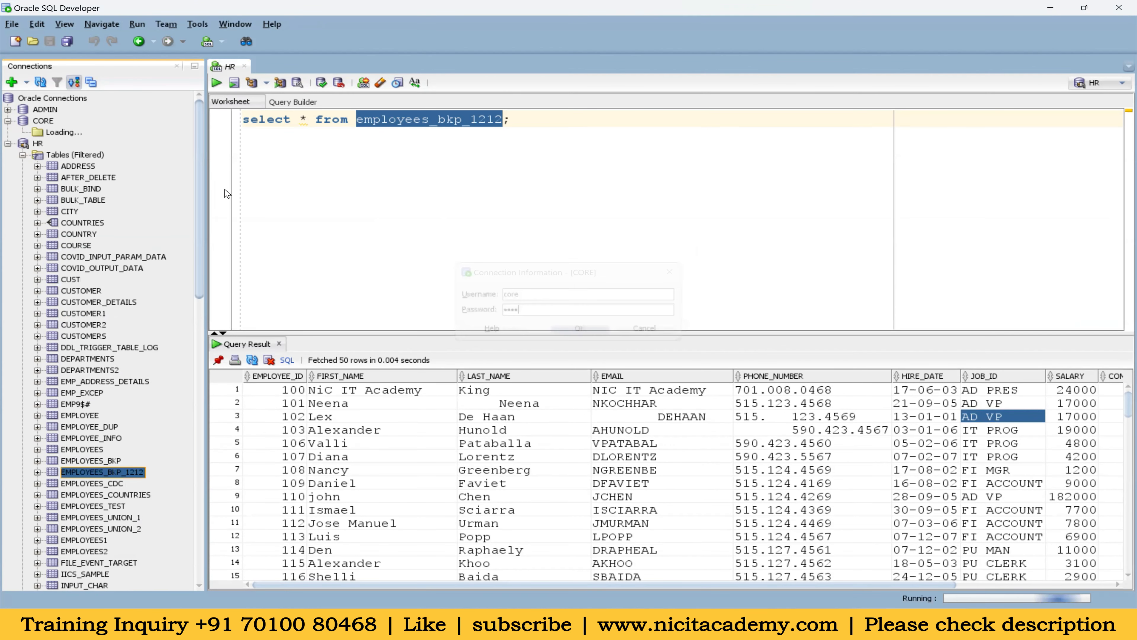
Query all rows of the target table in the CORE worksheet with "select * from t_employees;"
text(select * from t_employees;)
key(ctrl+Return)
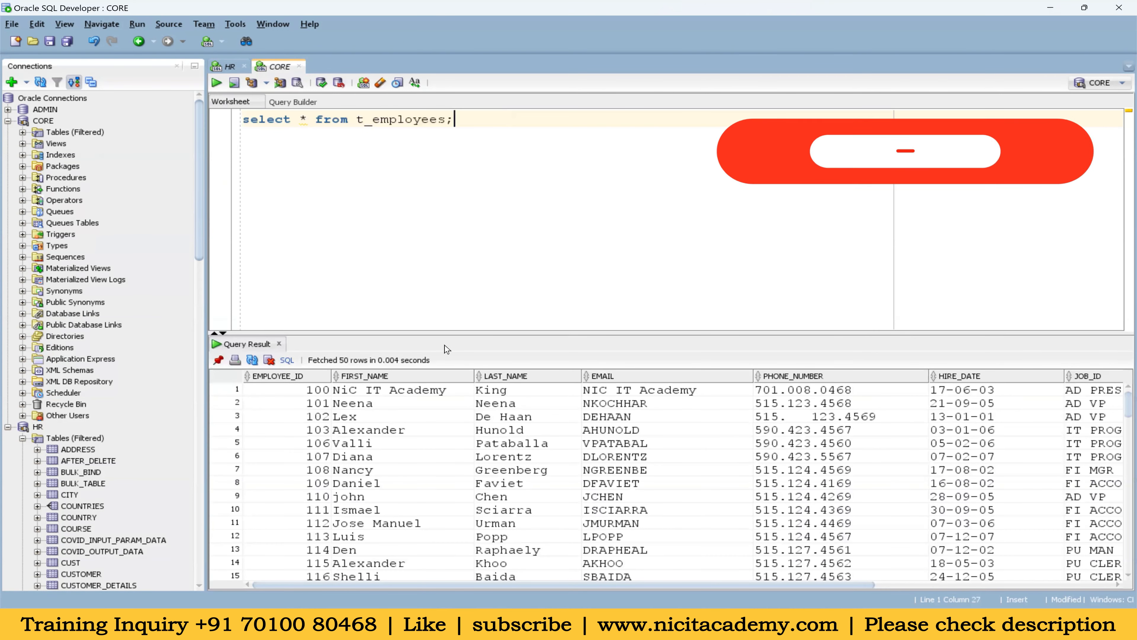
Enlarge the query result and check the FIRST_NAME, LAST_NAME, EMAIL and PHONE_NUMBER values for extra spaces
drag(446, 334, 446, 198)
click(434, 268)
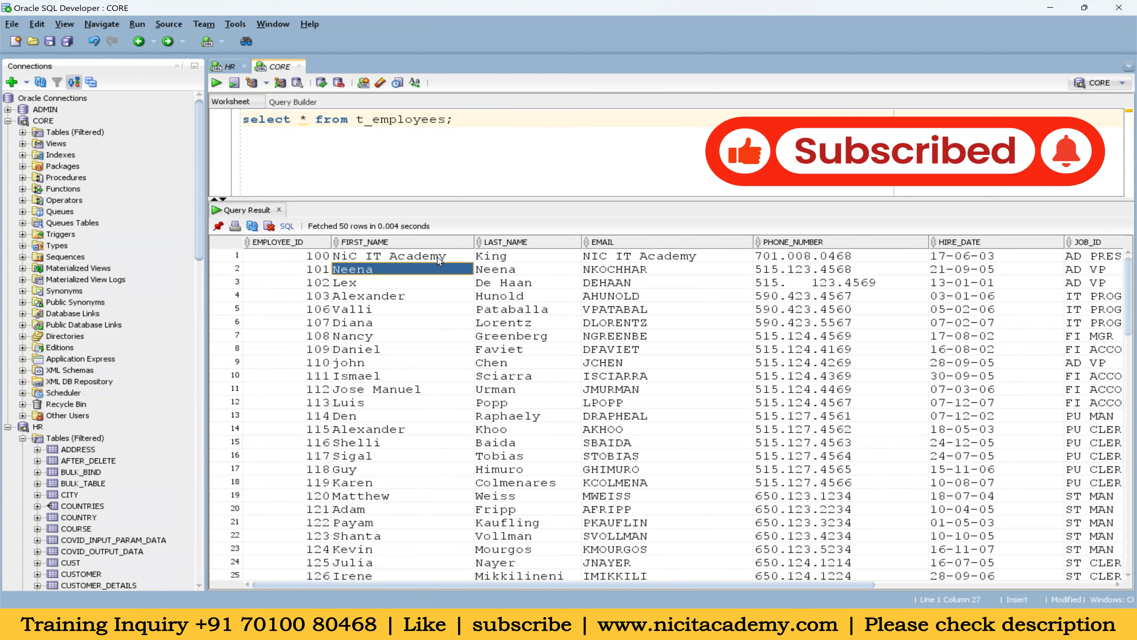
double_click(438, 256)
drag(448, 256, 406, 256)
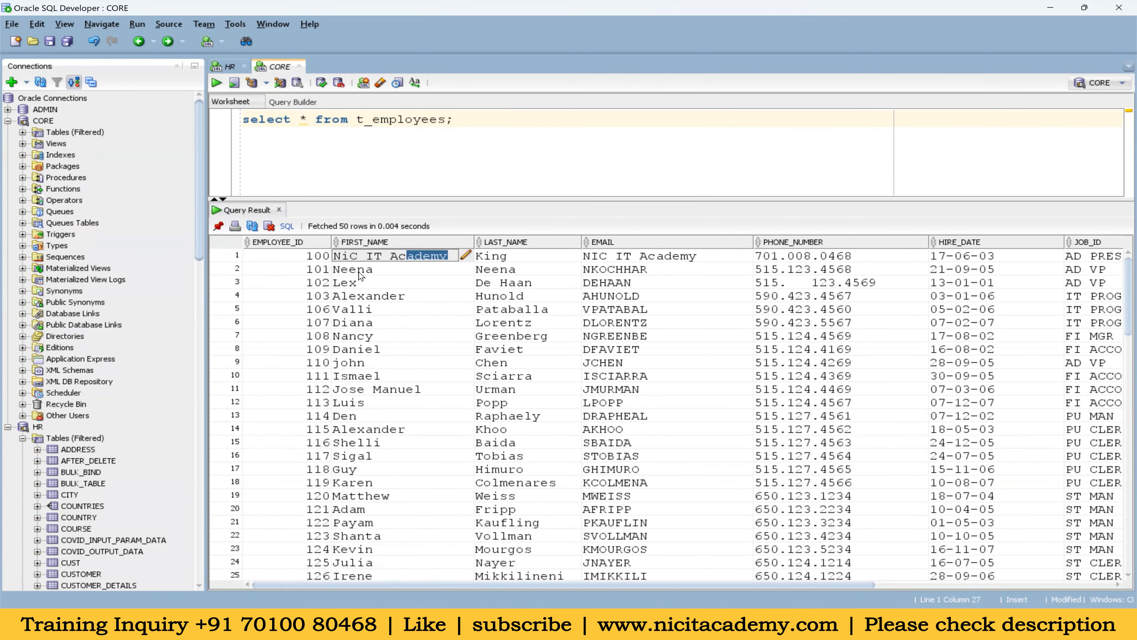
double_click(346, 268)
drag(336, 268, 429, 274)
drag(524, 256, 539, 353)
drag(648, 267, 668, 360)
drag(780, 271, 809, 360)
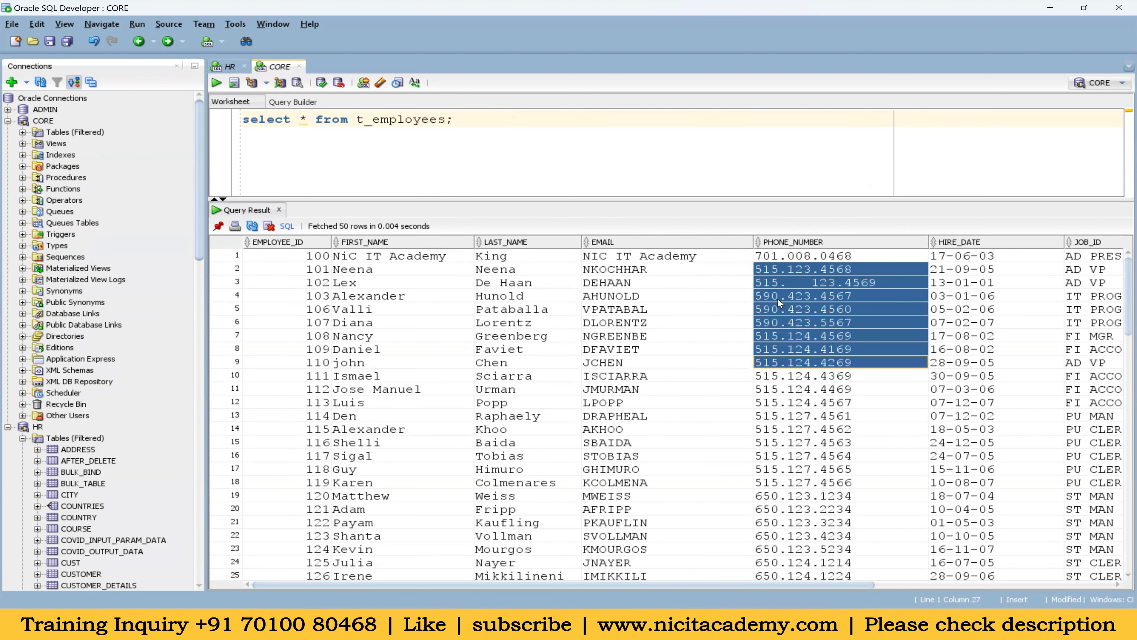
Inspect the embedded spaces in the PHONE_NUMBER value of employee 102
click(798, 280)
click(791, 282)
drag(821, 284, 764, 284)
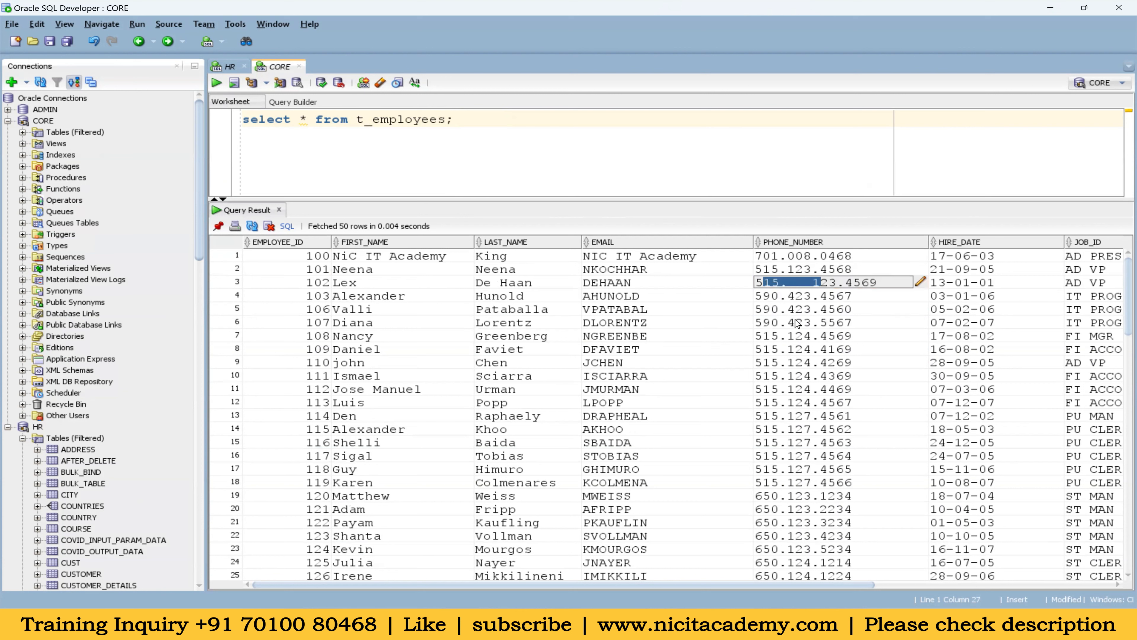
click(813, 283)
click(658, 401)
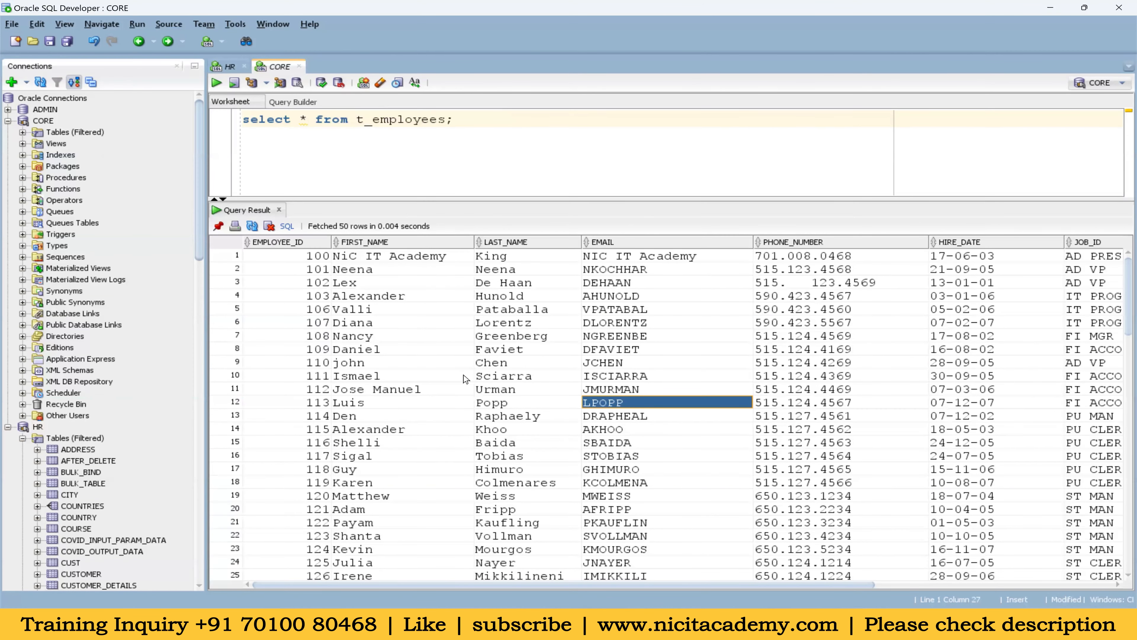
Review the first rows loaded into t_employees and the values in the FIRST_NAME column
drag(317, 264, 515, 336)
drag(1014, 392, 1013, 396)
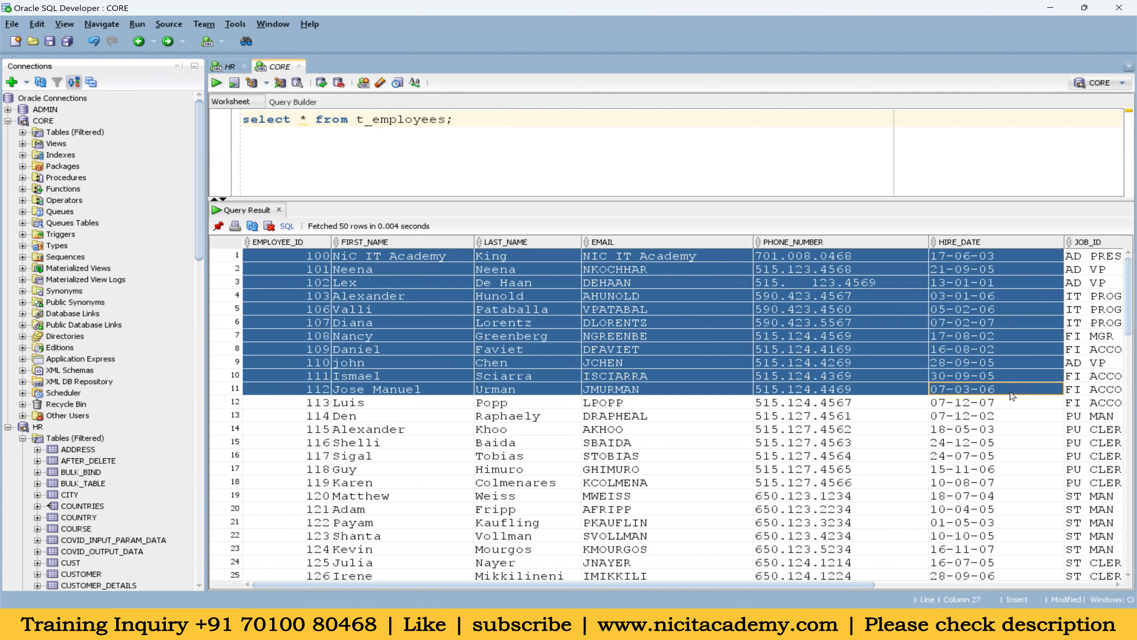
mouse_move(650, 560)
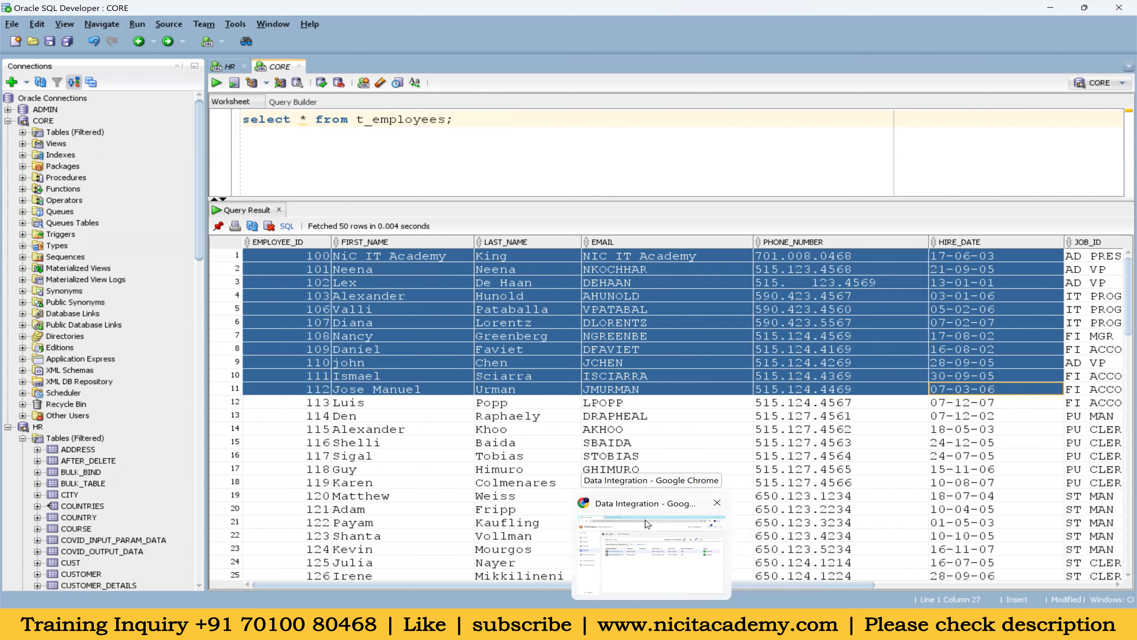
click(627, 403)
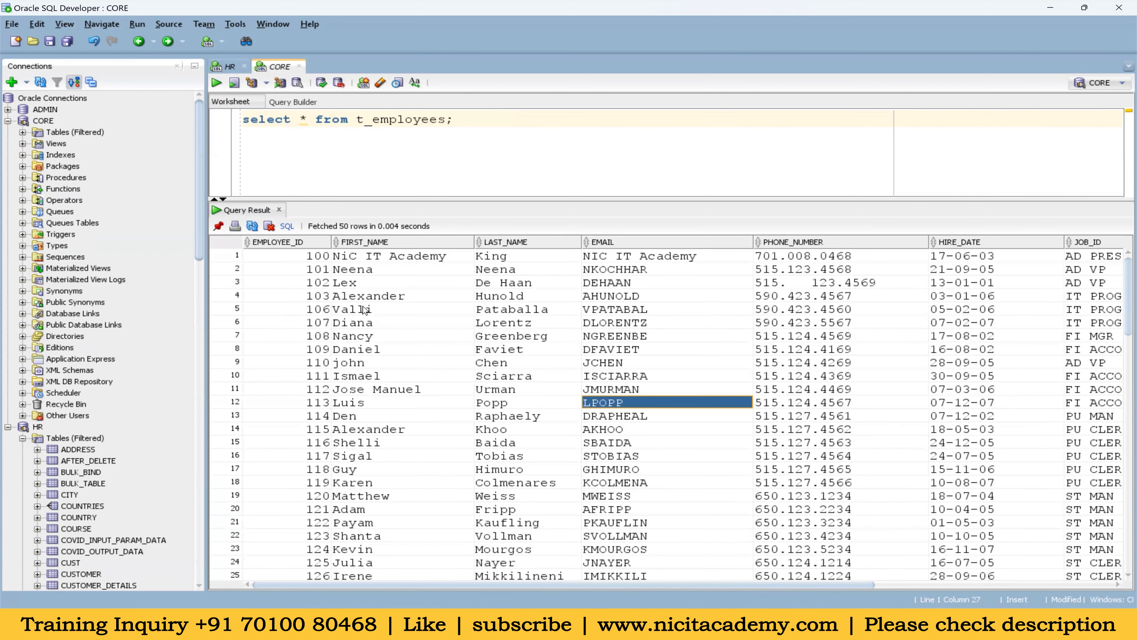
drag(373, 258, 355, 547)
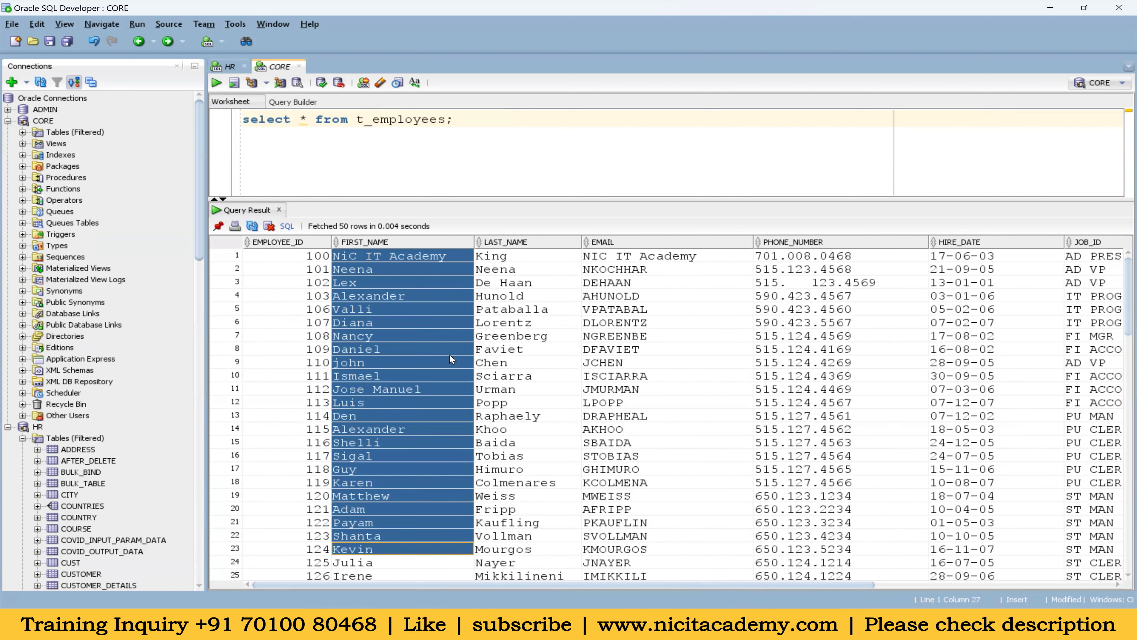
click(401, 283)
drag(403, 262, 389, 545)
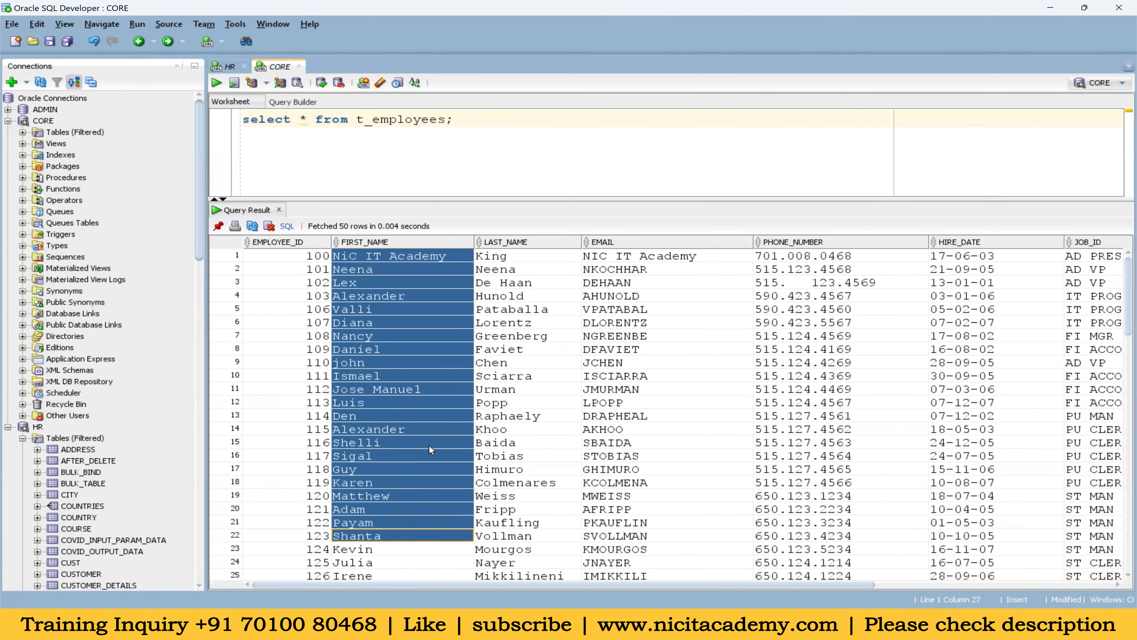
Check the row of employee 107 and the rows further down, and return to the HR worksheet's employees_bkp_1212 query for comparison
click(419, 326)
drag(316, 329, 936, 329)
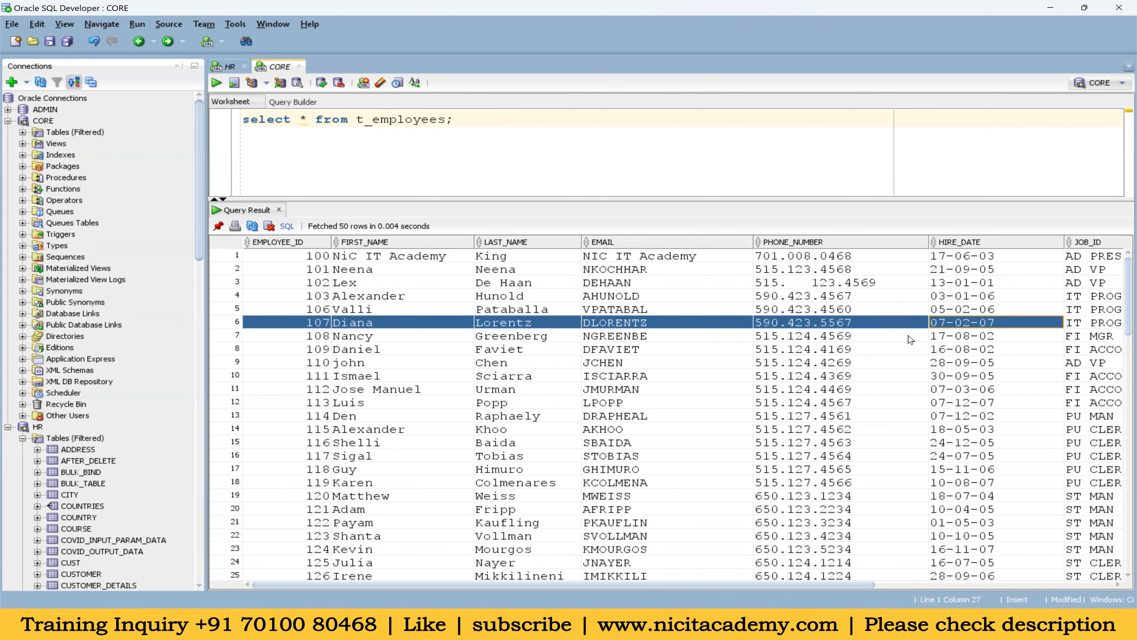
scroll(880, 374, down, 13)
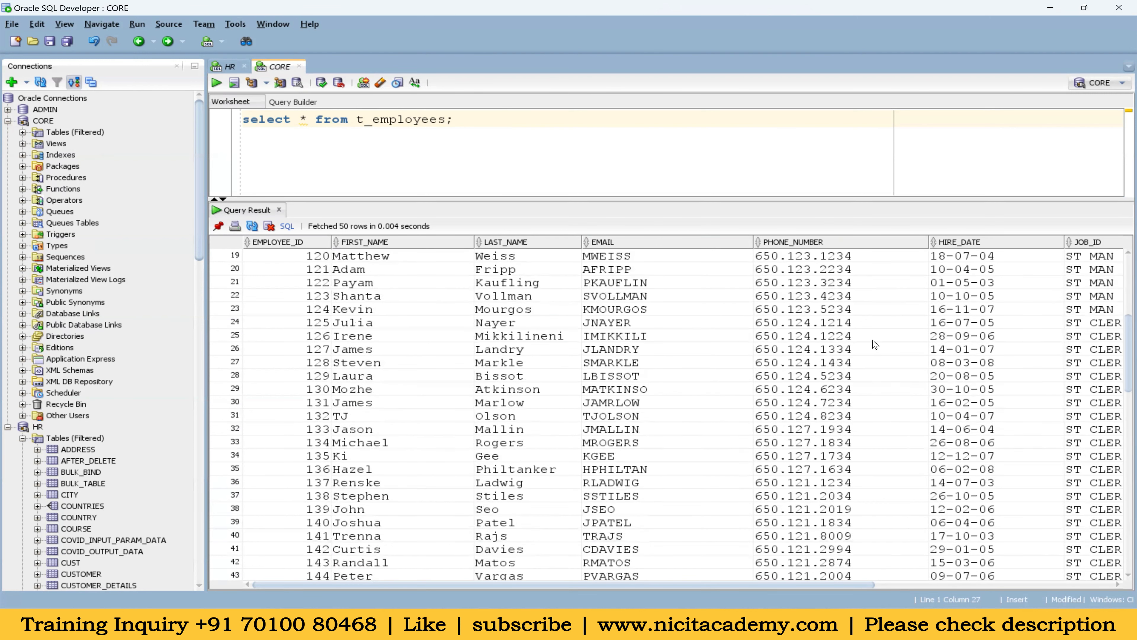
click(229, 67)
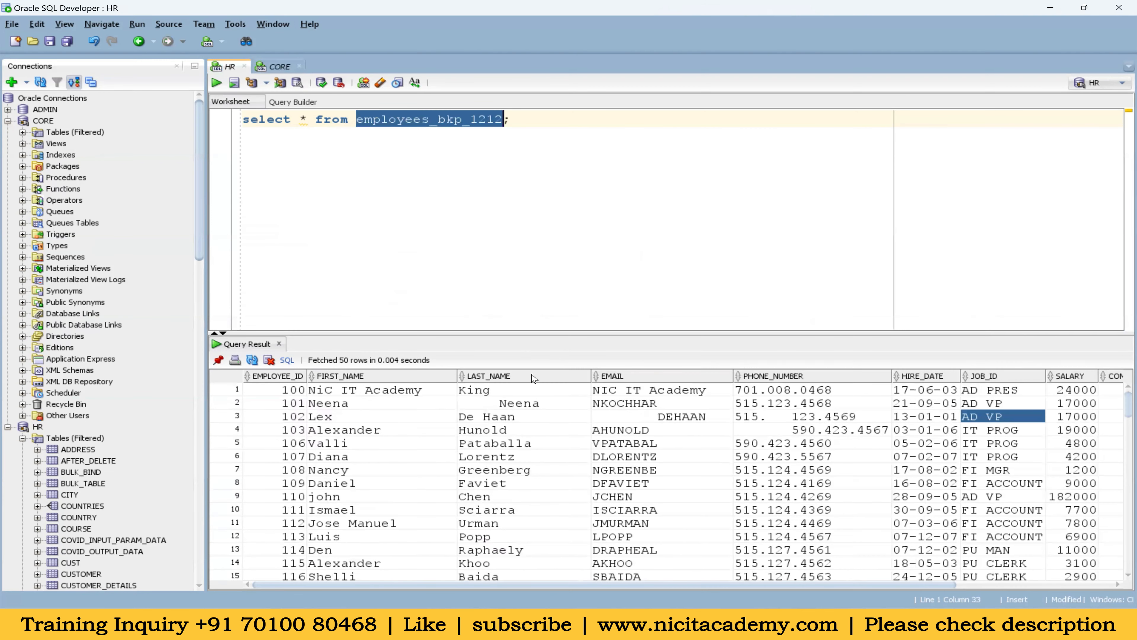
Enlarge the employees_bkp_1212 query result and examine the last four rows for null PHONE_NUMBER values against their other columns
drag(634, 331, 634, 249)
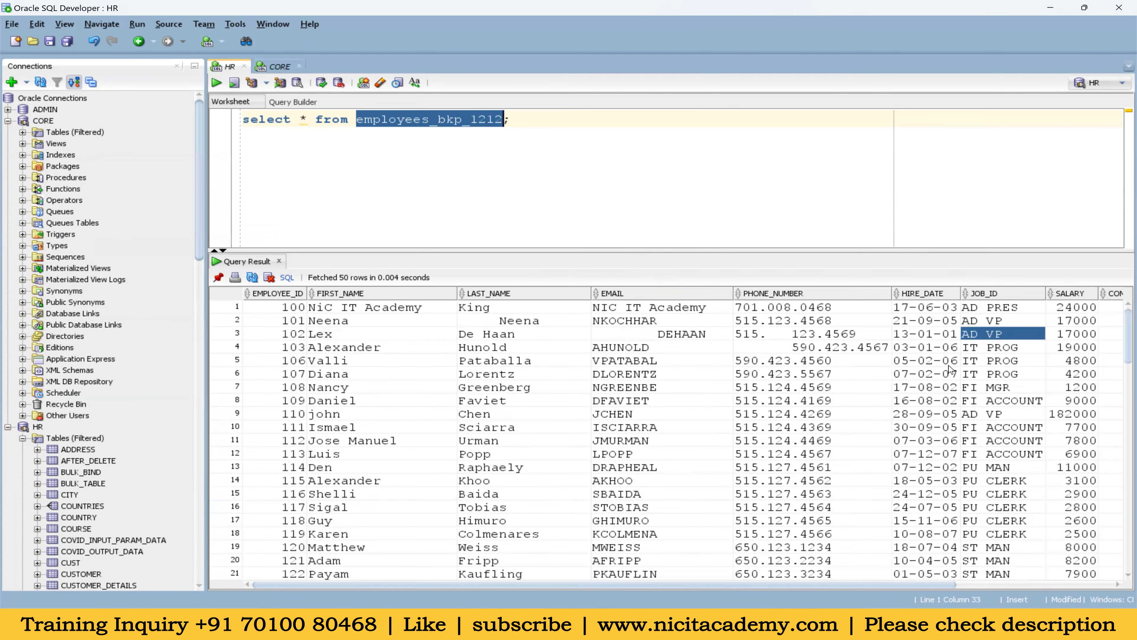
scroll(939, 383, down, 11)
scroll(940, 383, down, 17)
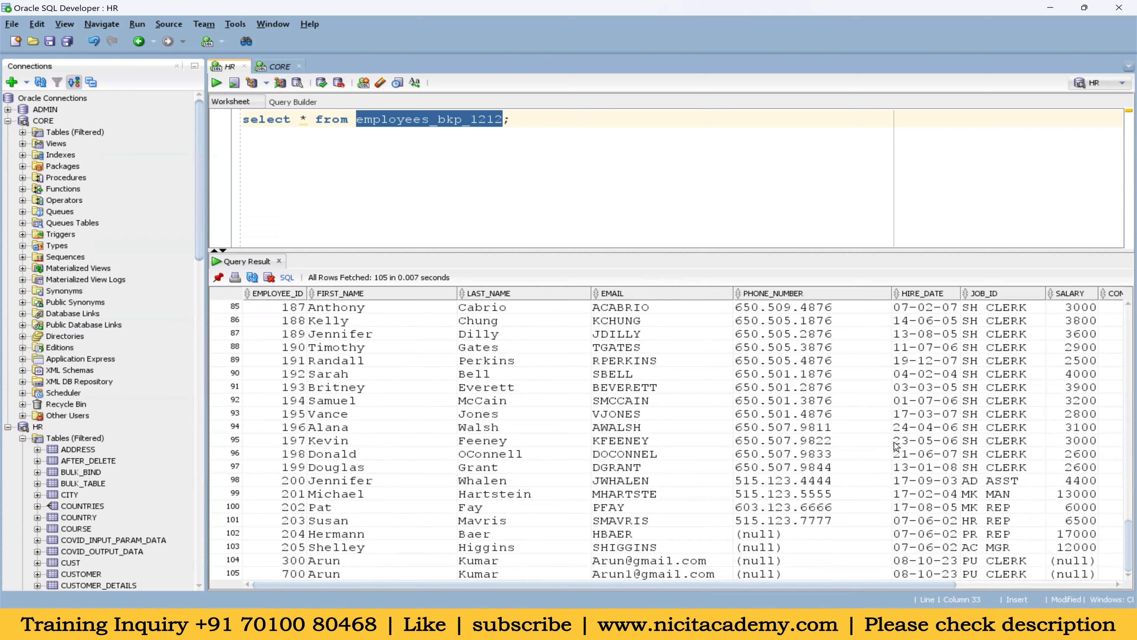
drag(768, 537, 776, 573)
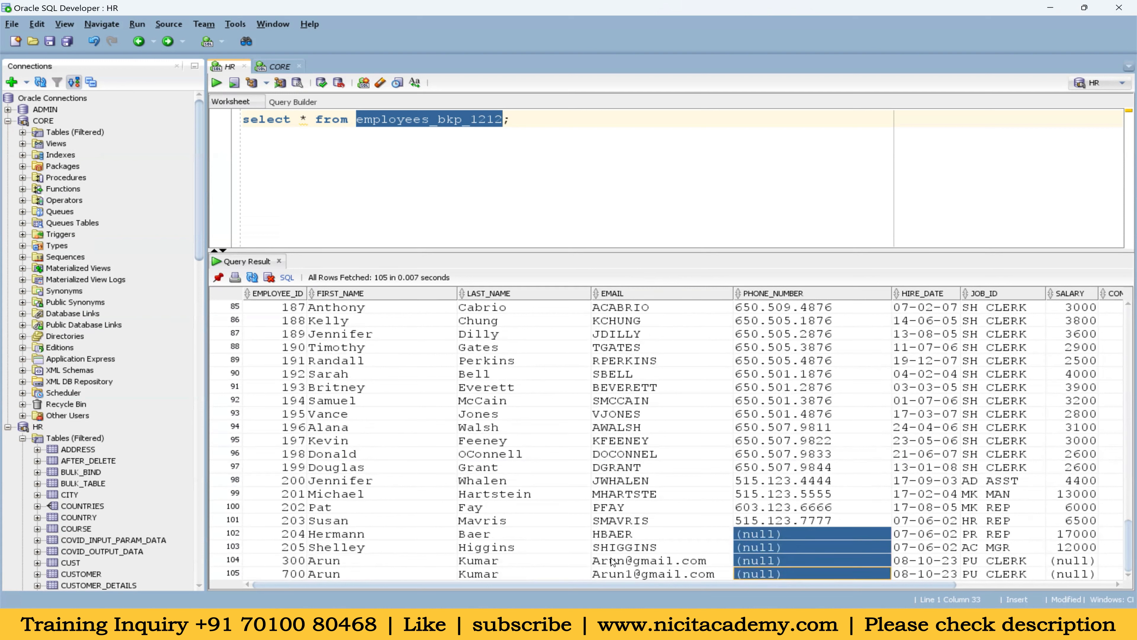
drag(365, 536, 371, 575)
drag(600, 594, 823, 579)
drag(997, 521, 1012, 578)
drag(325, 536, 777, 537)
click(770, 538)
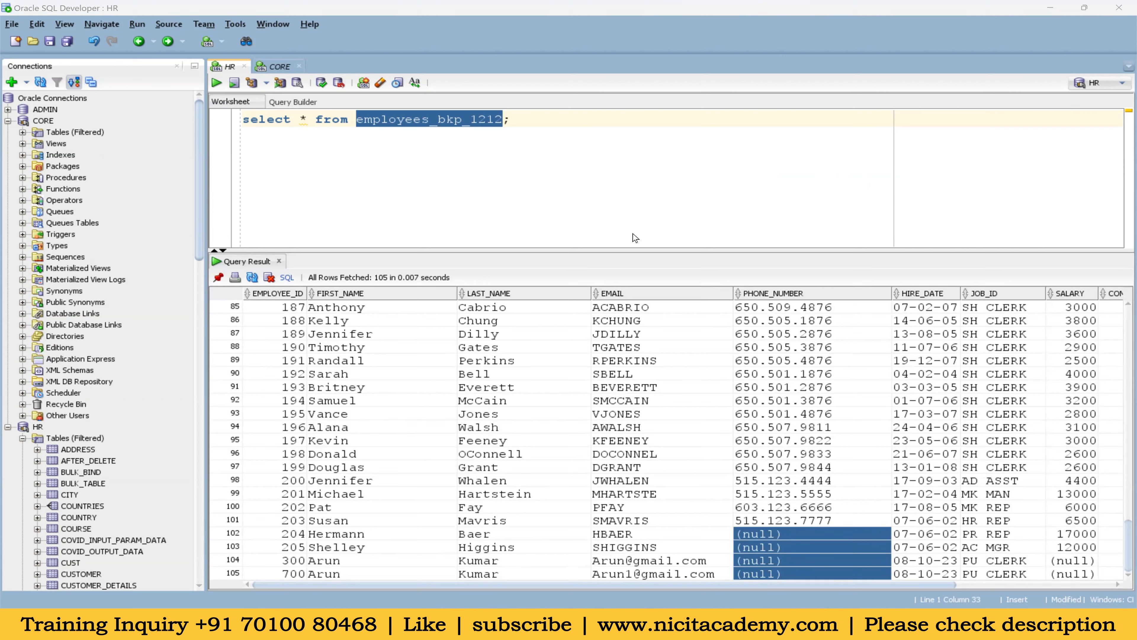
Check each null PHONE_NUMBER cell again, together with the FIRST_NAME to JOB_ID values of those last four rows
click(795, 536)
click(801, 563)
click(797, 576)
drag(790, 556, 786, 537)
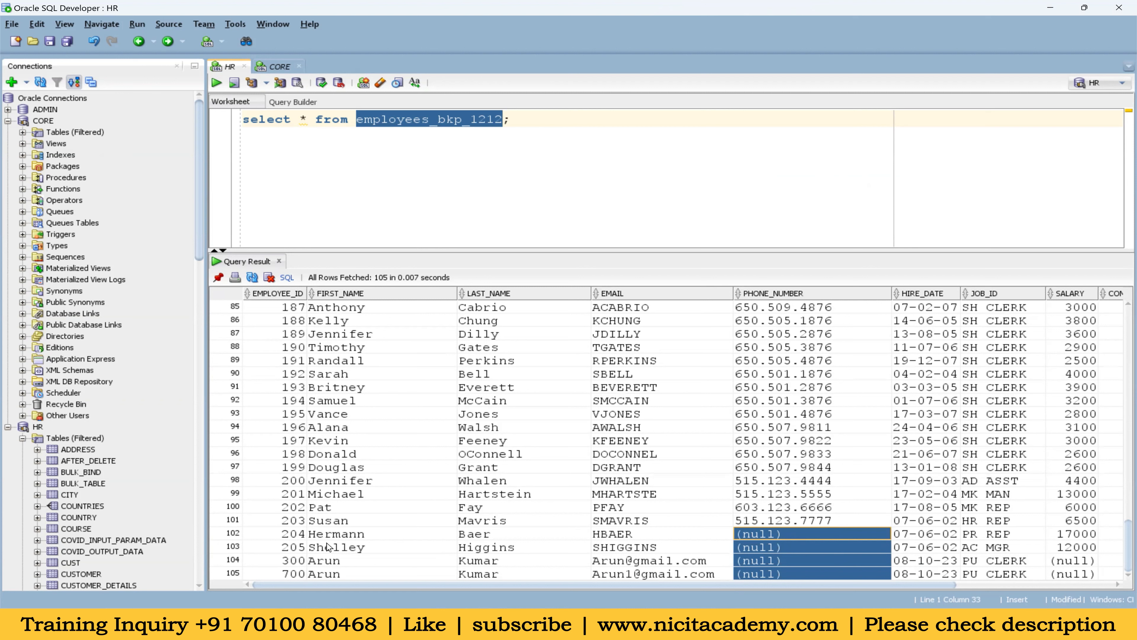
drag(328, 537, 1072, 587)
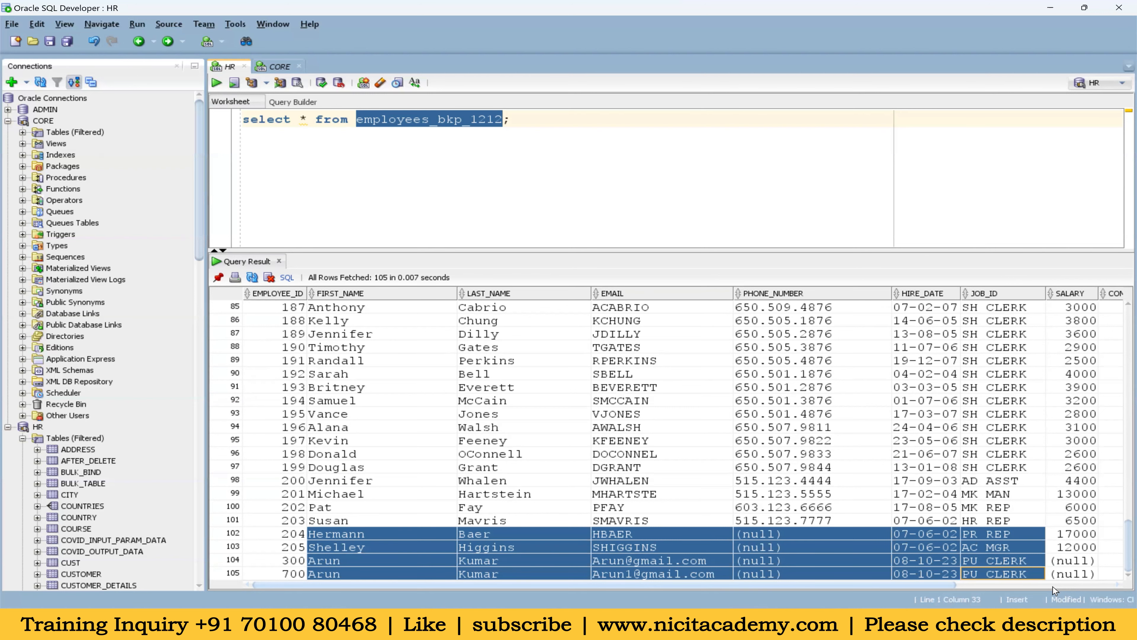
click(803, 550)
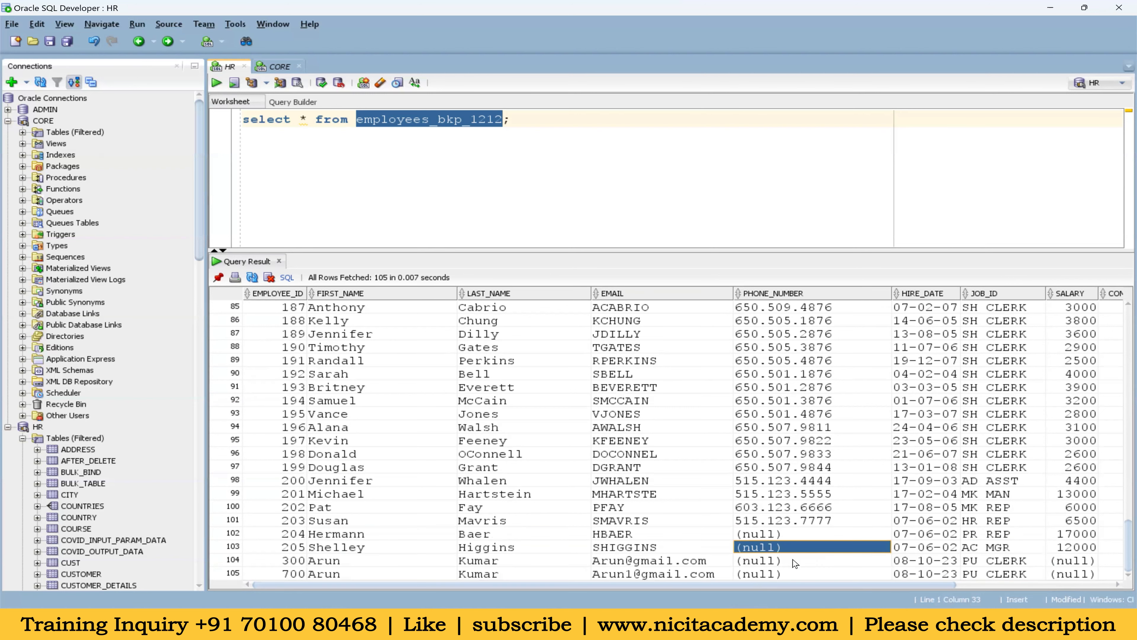
Switch to the m_Expression_macros mapping in Informatica, move Target farther from Expression, and show the Expression transformation's properties at full size
click(663, 623)
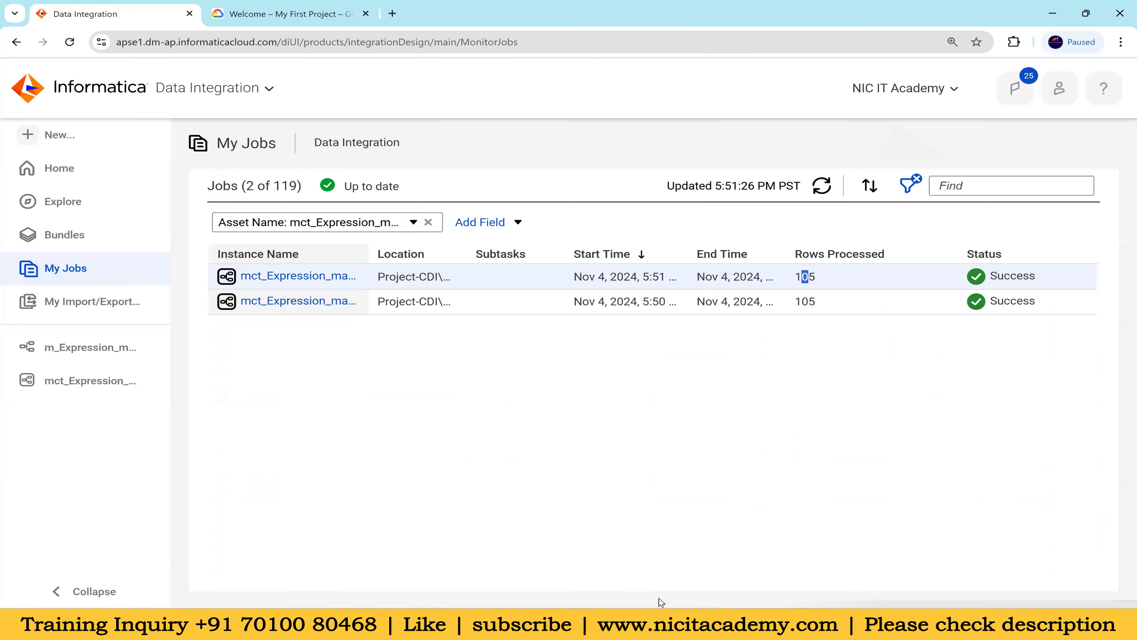
click(93, 351)
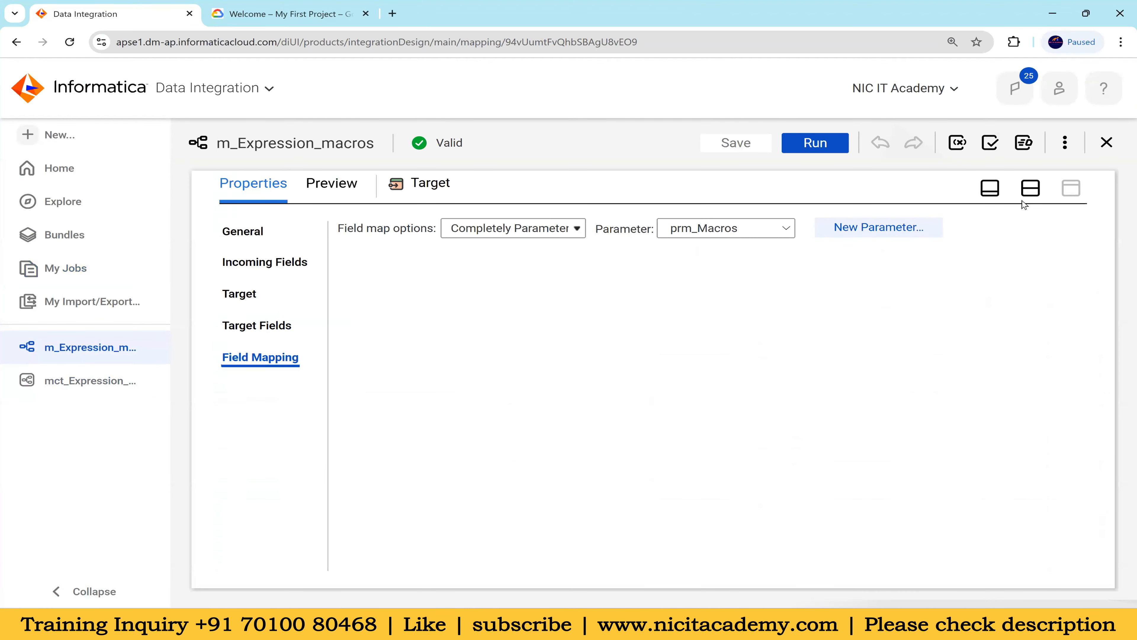
click(1031, 188)
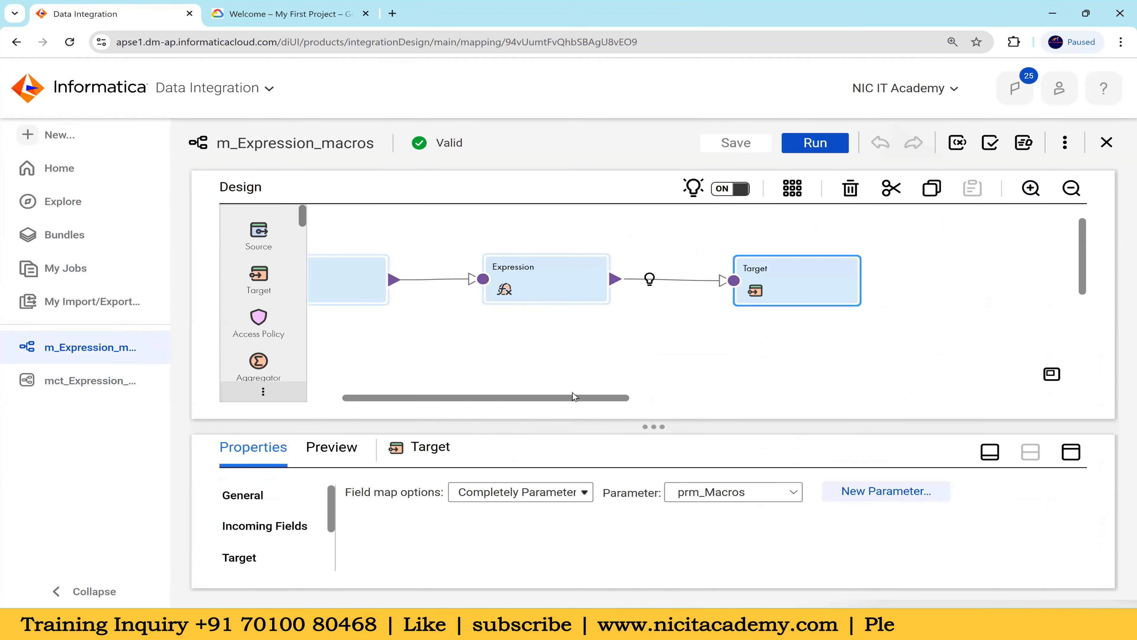
drag(772, 291, 891, 283)
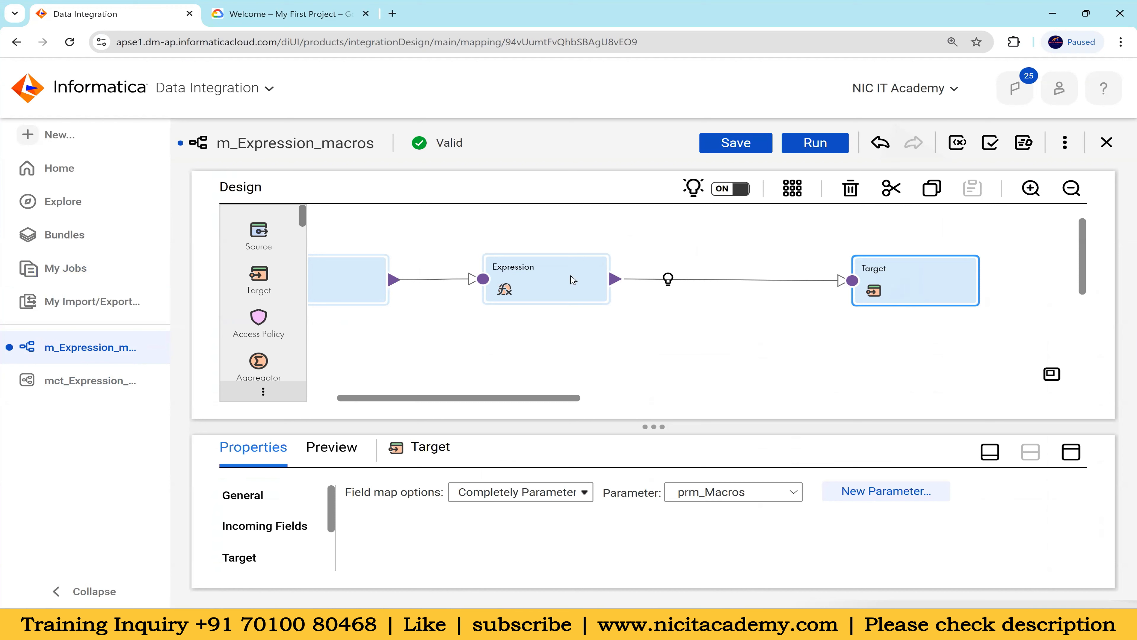
click(551, 277)
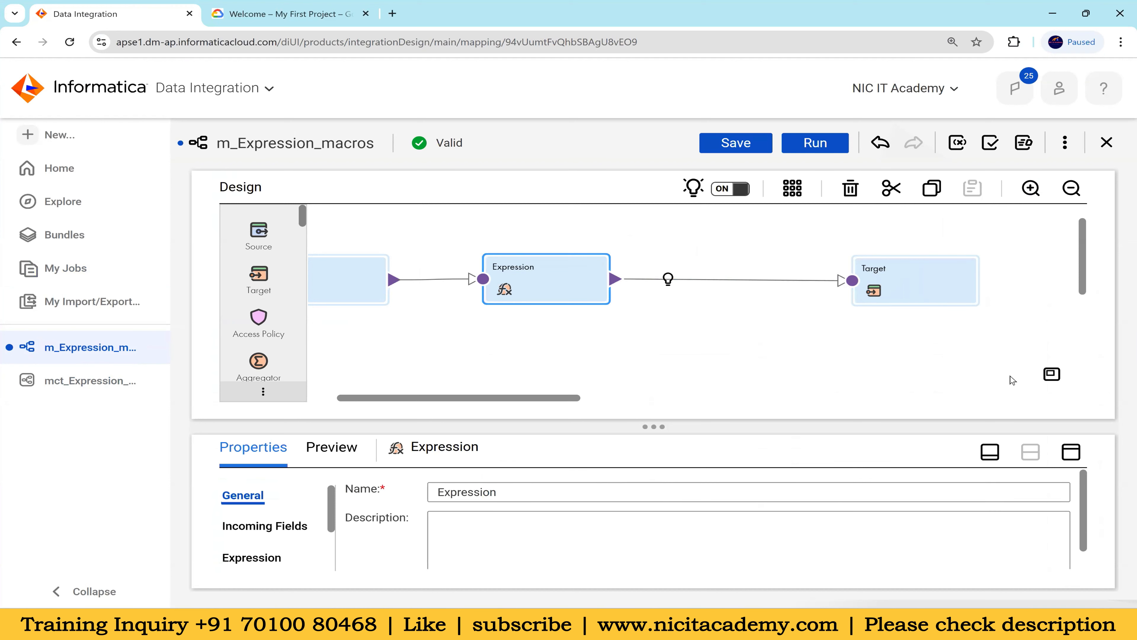
click(1071, 451)
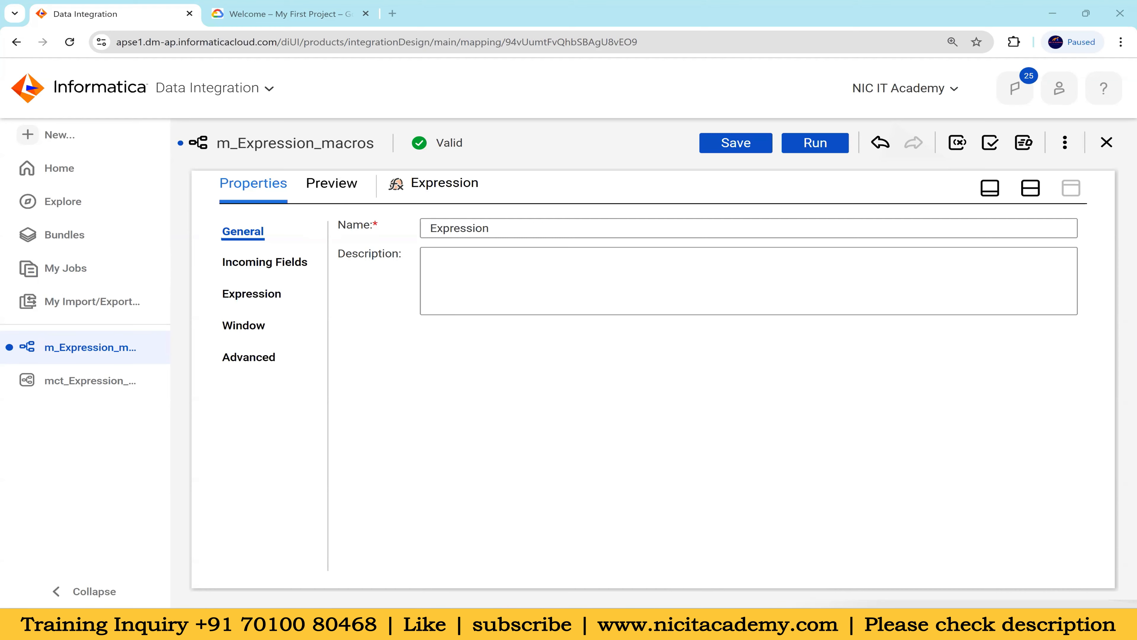
Read the Horizontal Macro section and its Flag example in the Macros in Expression.txt notes in Notepad++, and return to the mapping
click(639, 624)
click(90, 242)
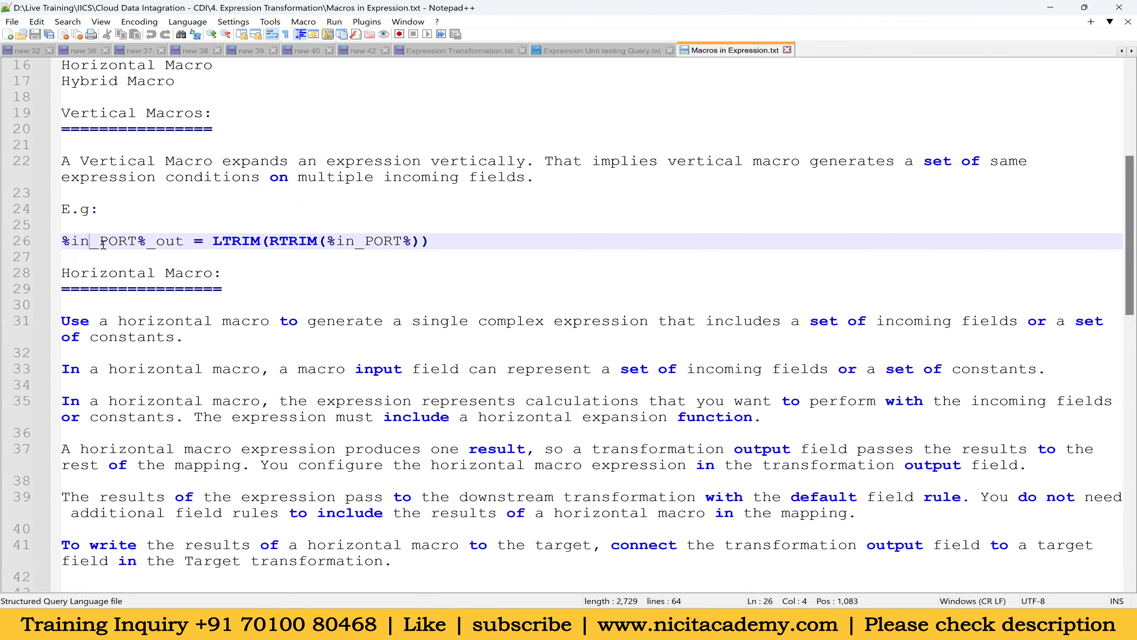
scroll(103, 244, down, 2)
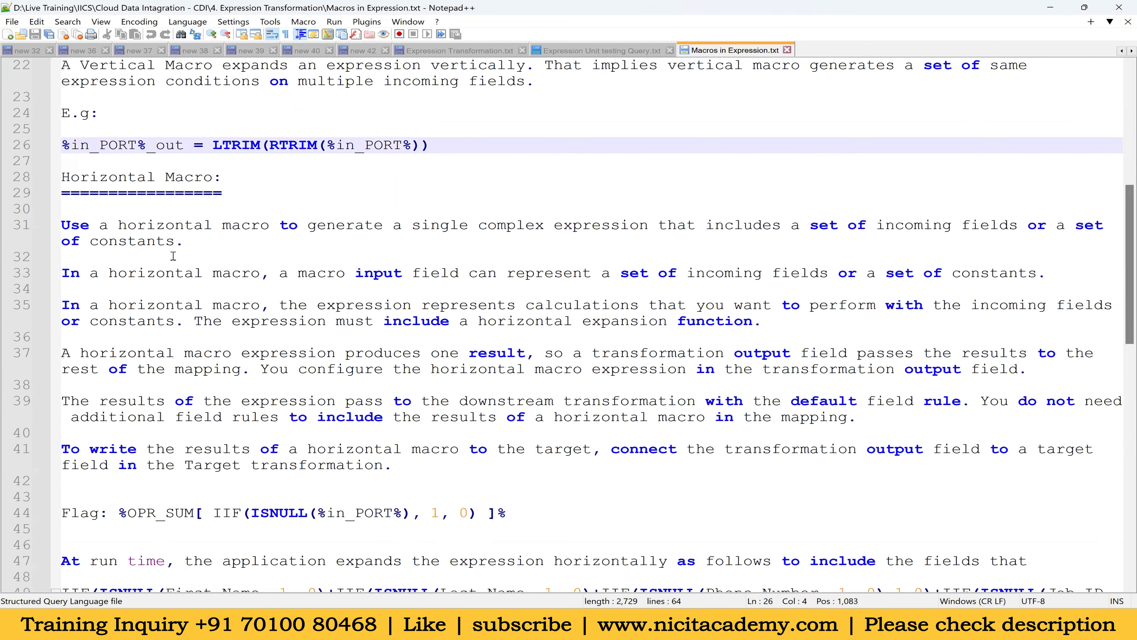
scroll(378, 360, down, 3)
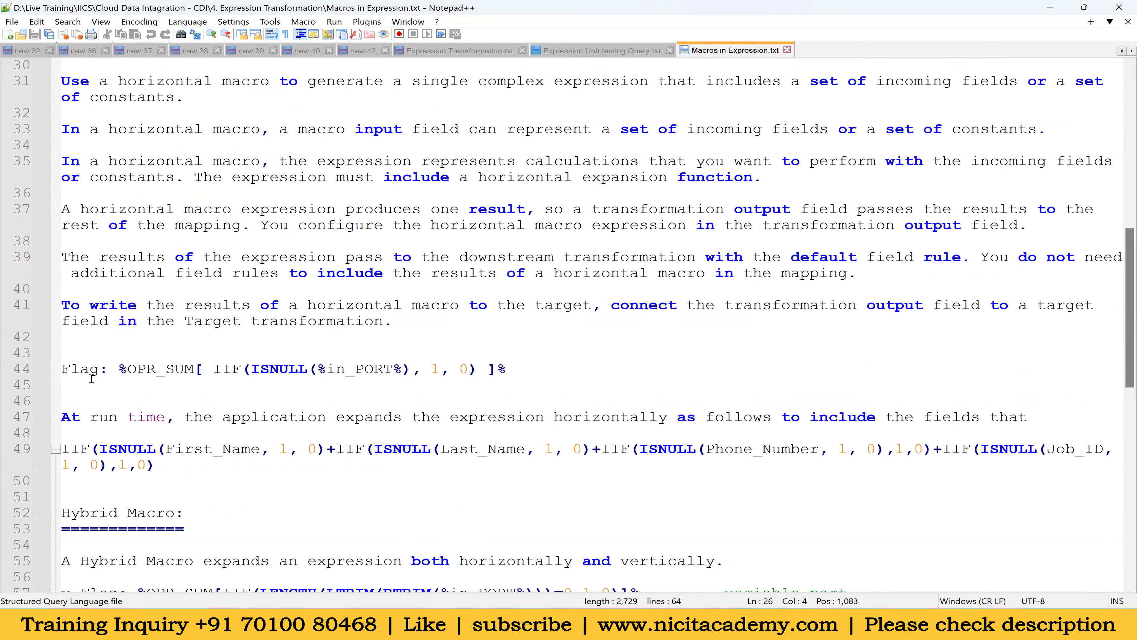
key(alt+Tab)
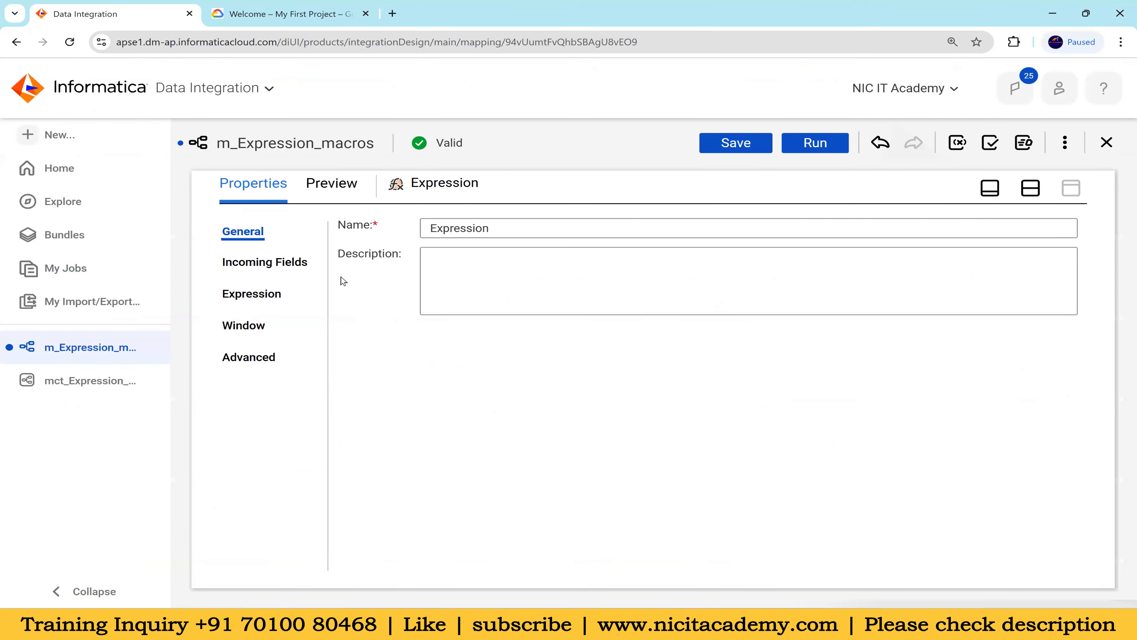
Add an output field named flag with type decimal, precision 10 and scale 0 to the Expression transformation
click(255, 295)
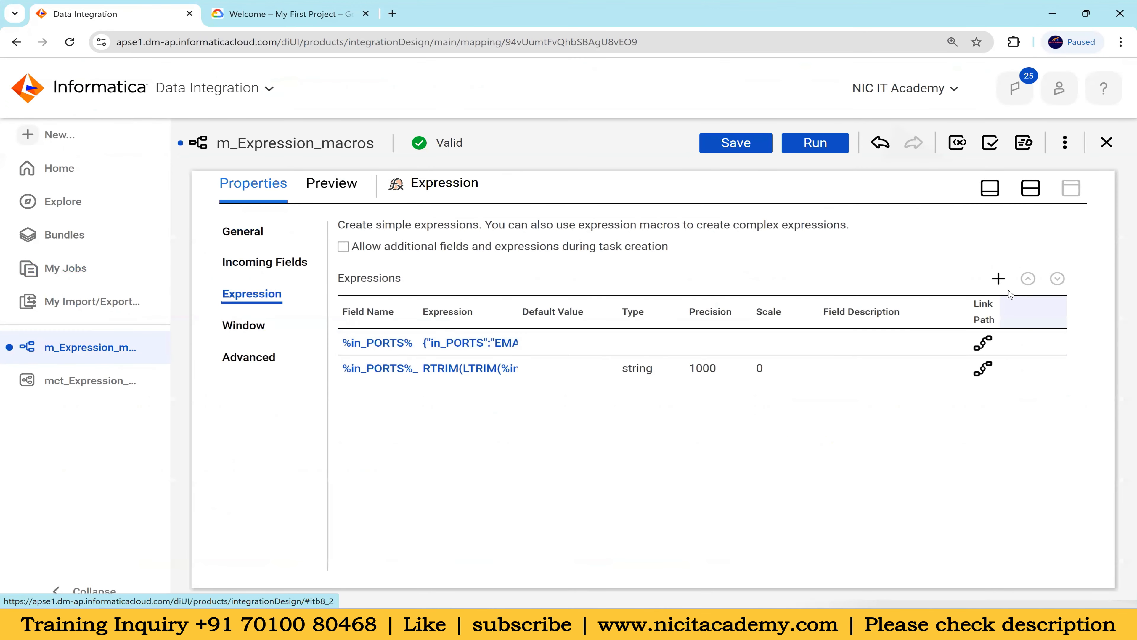
click(998, 279)
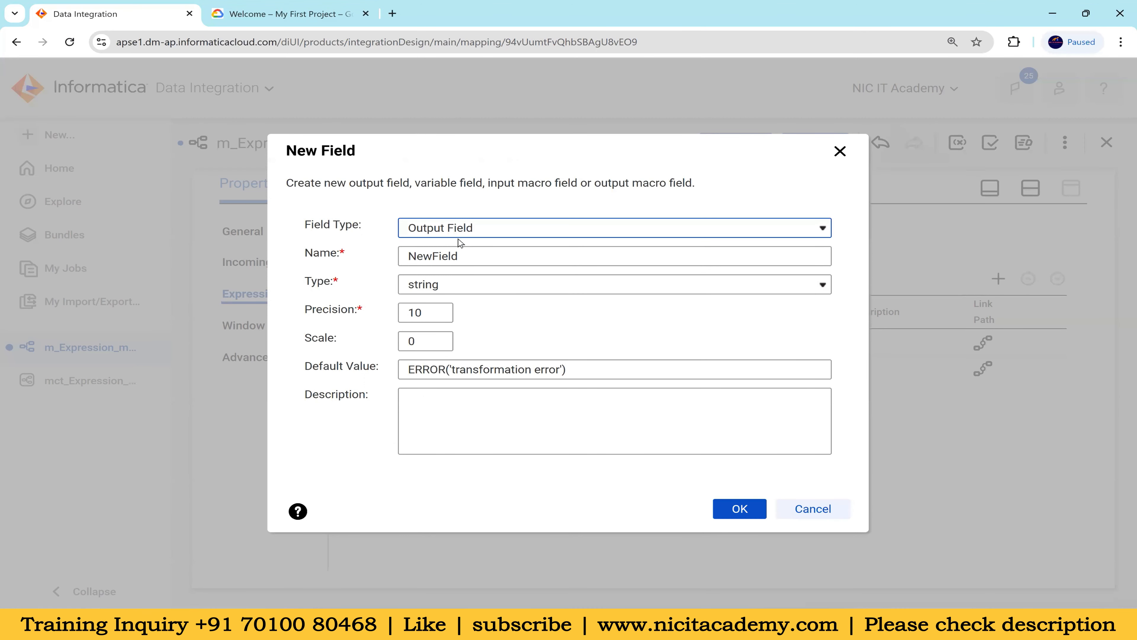
double_click(430, 257)
text(flag)
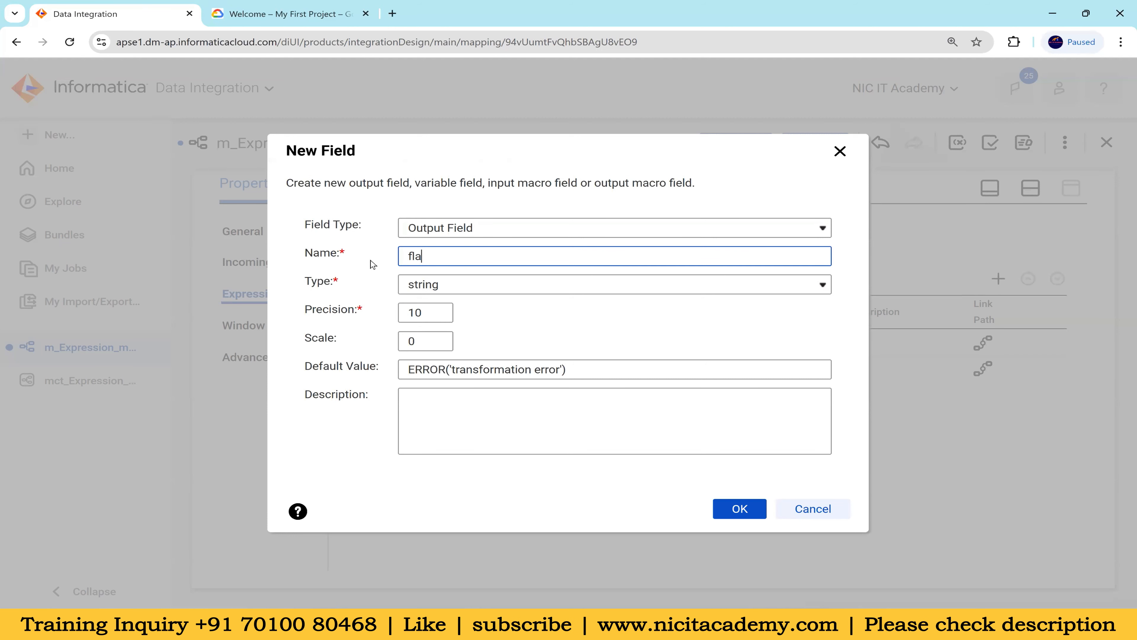
click(429, 290)
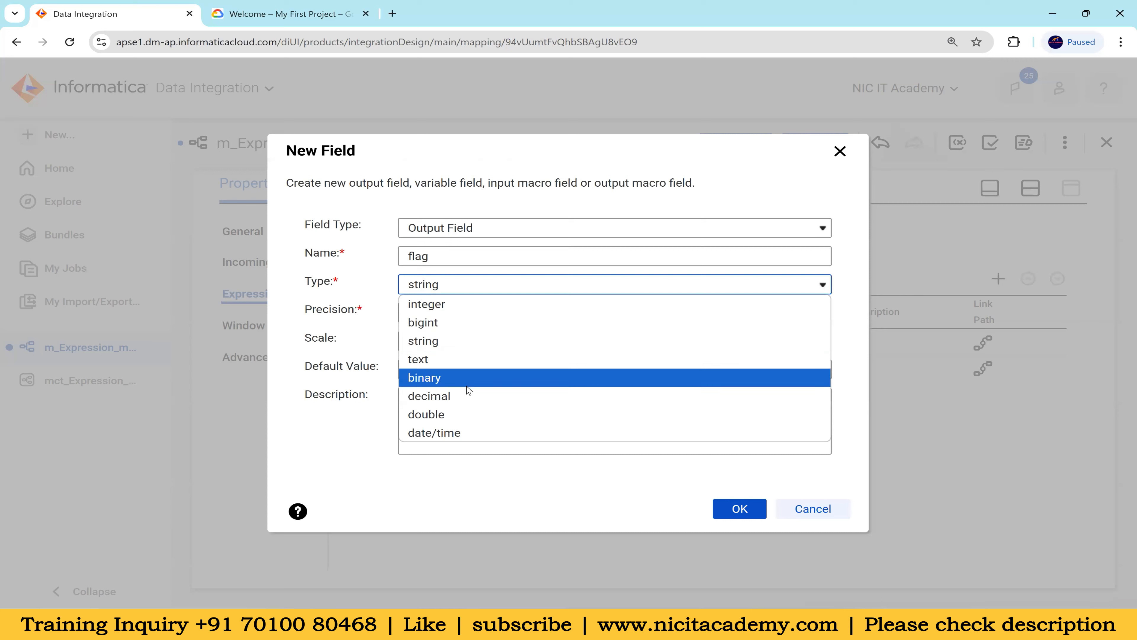
click(467, 396)
click(736, 509)
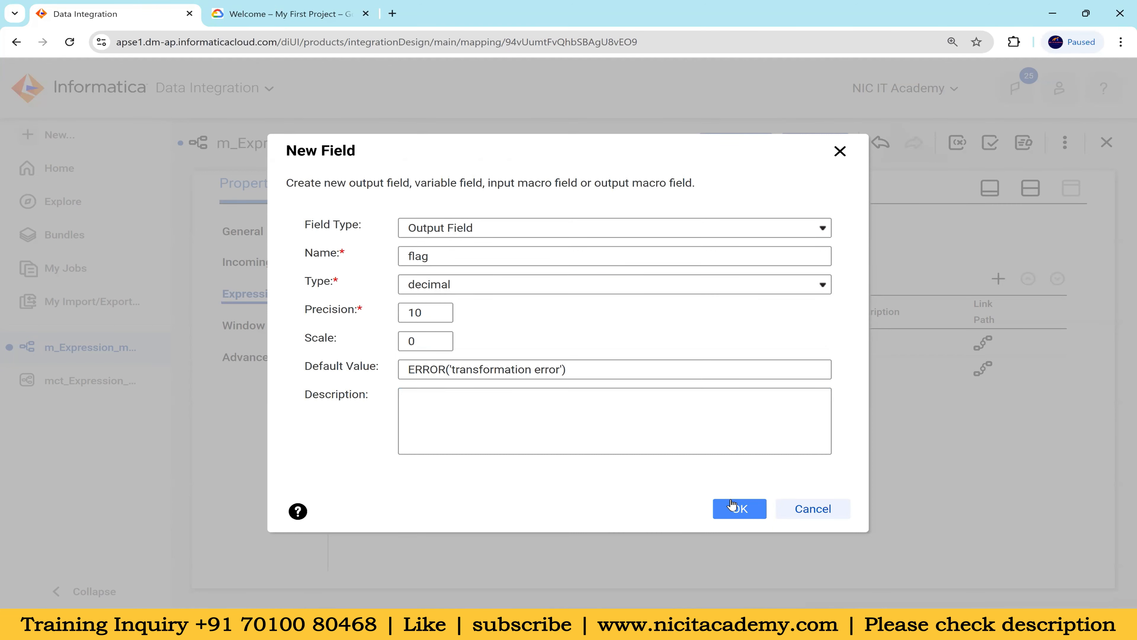
Open the flag field's expression and insert the built-in Horizontal Expansion function OPR_SUM
click(456, 397)
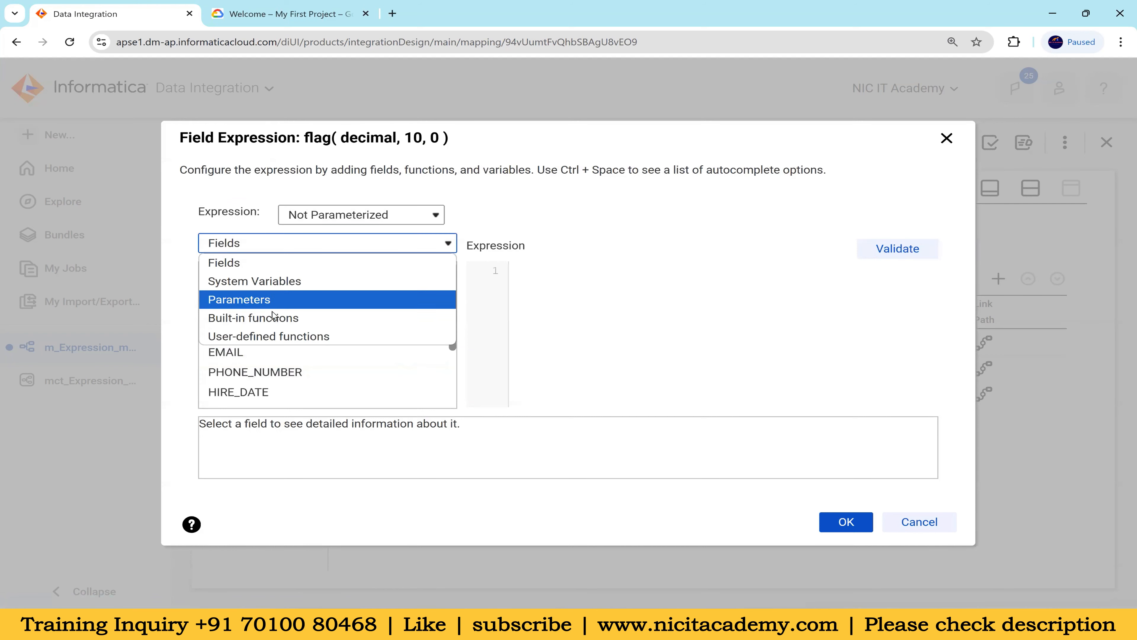
click(294, 319)
scroll(326, 330, down, 3)
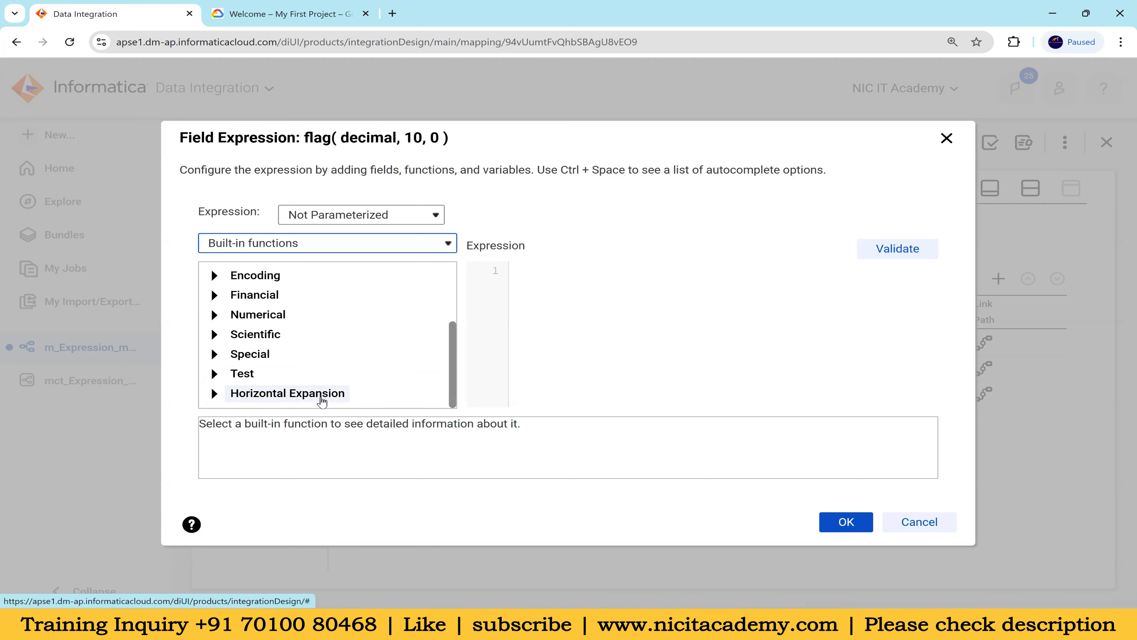
click(215, 394)
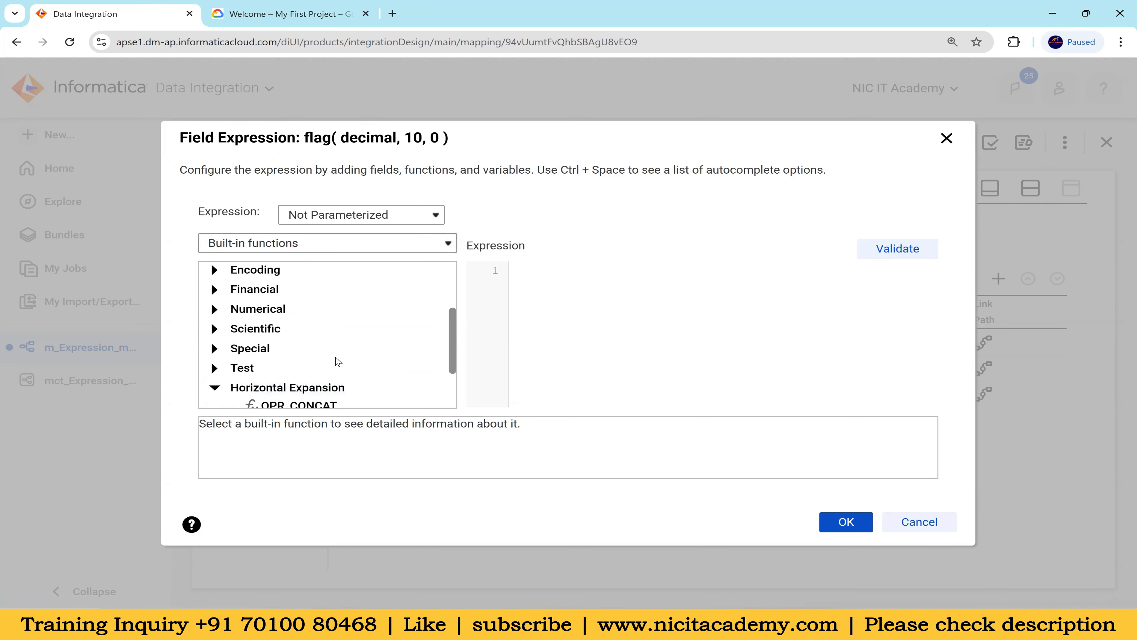
scroll(340, 365, down, 2)
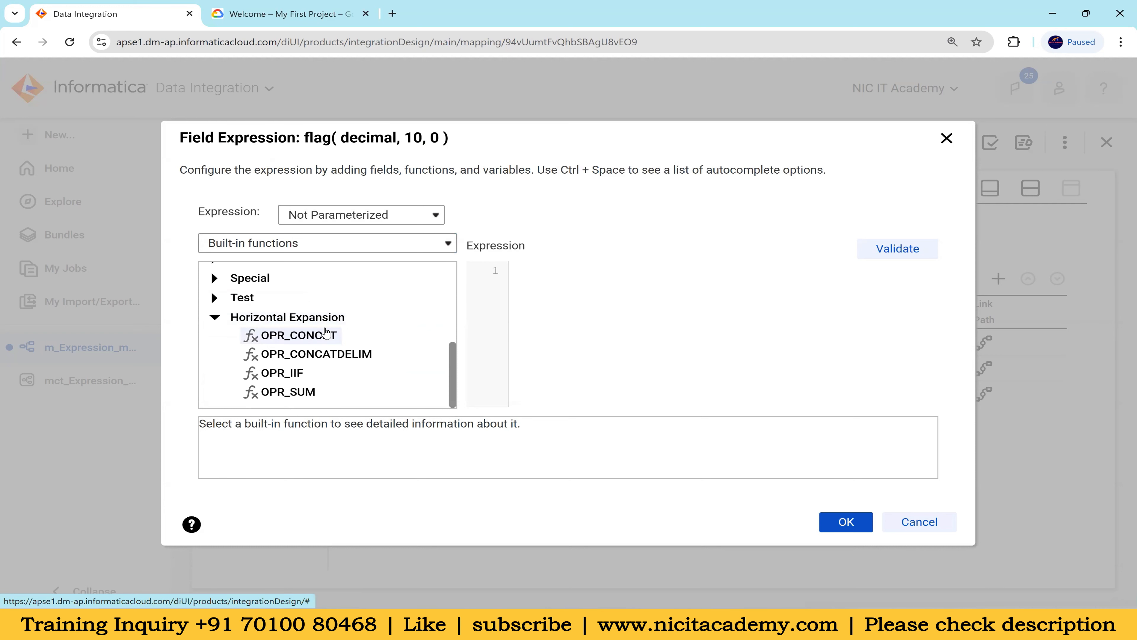
mouse_move(341, 335)
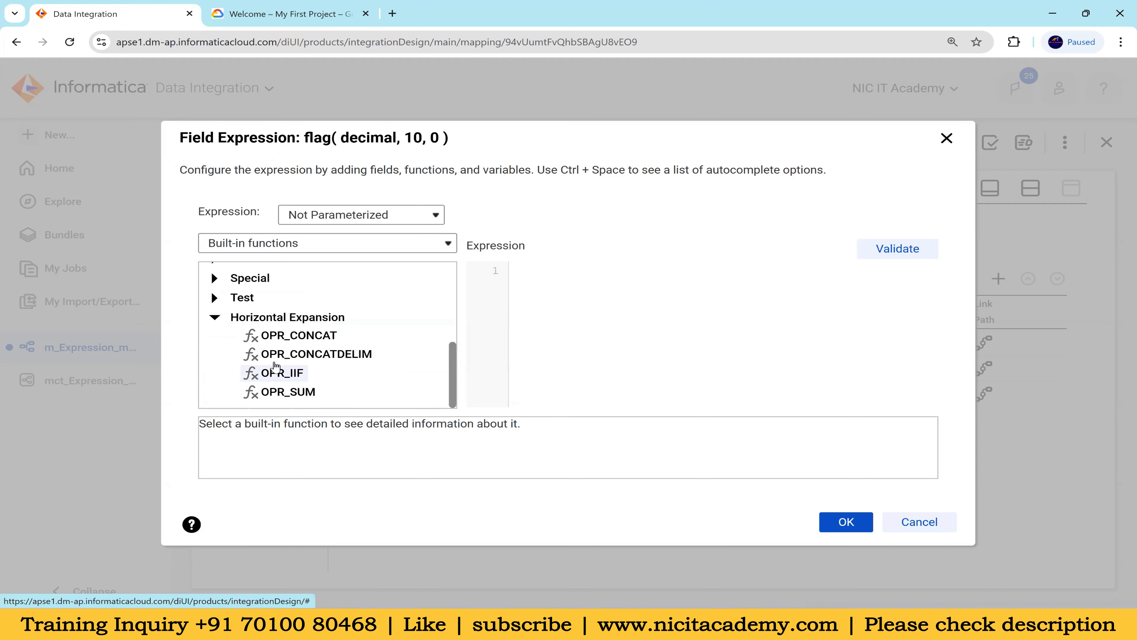
mouse_move(369, 365)
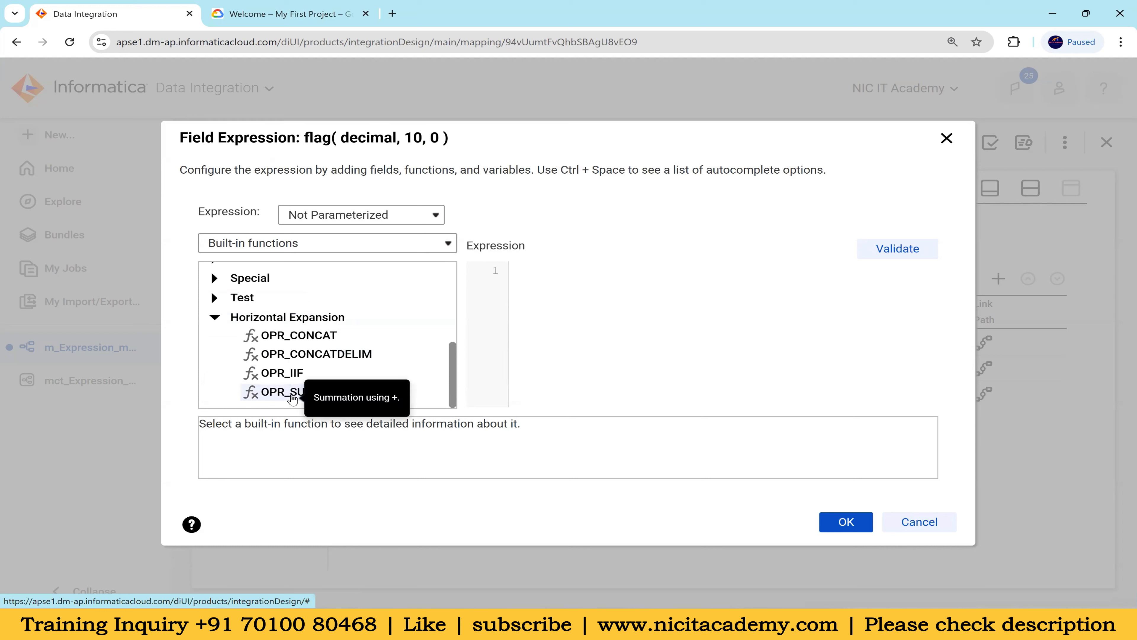
double_click(293, 393)
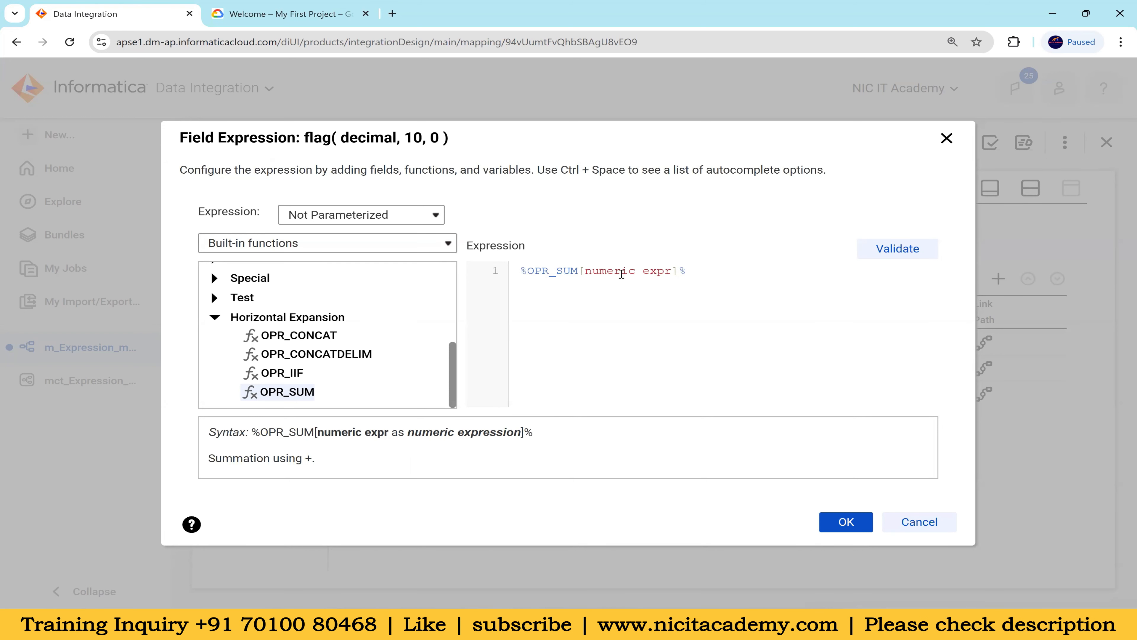
Copy %OPR_SUM[ IIF(ISNULL(%in_PORT%), 1, 0) ]% from the Notepad++ notes onto the second line of the flag expression
double_click(617, 270)
click(707, 275)
key(alt+Tab)
drag(510, 370, 120, 370)
key(ctrl+c)
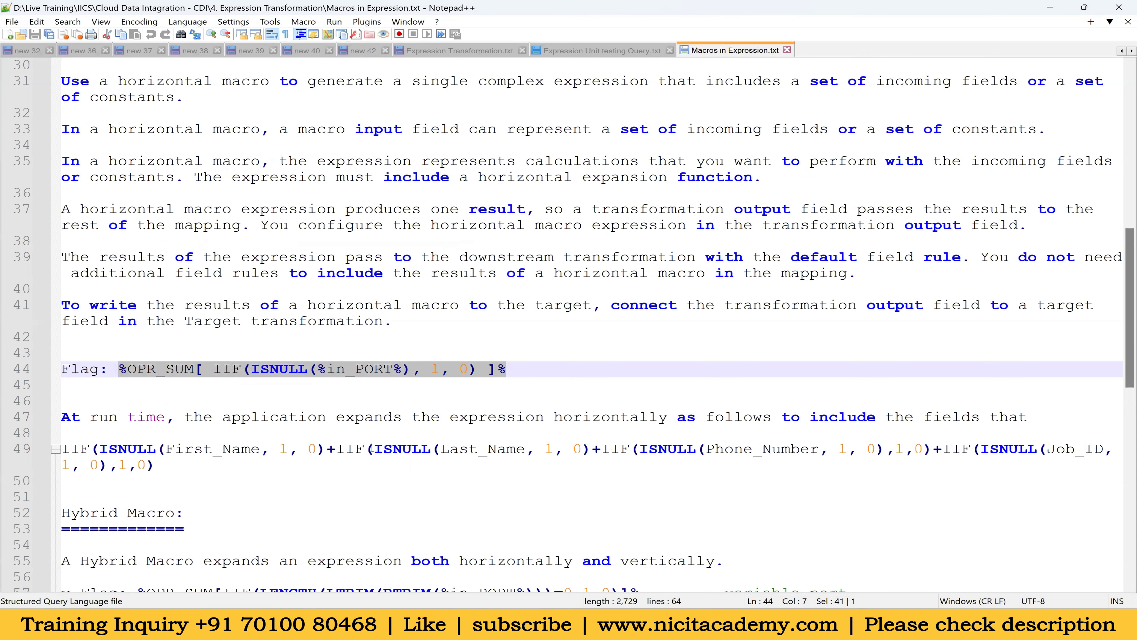
key(alt+Tab)
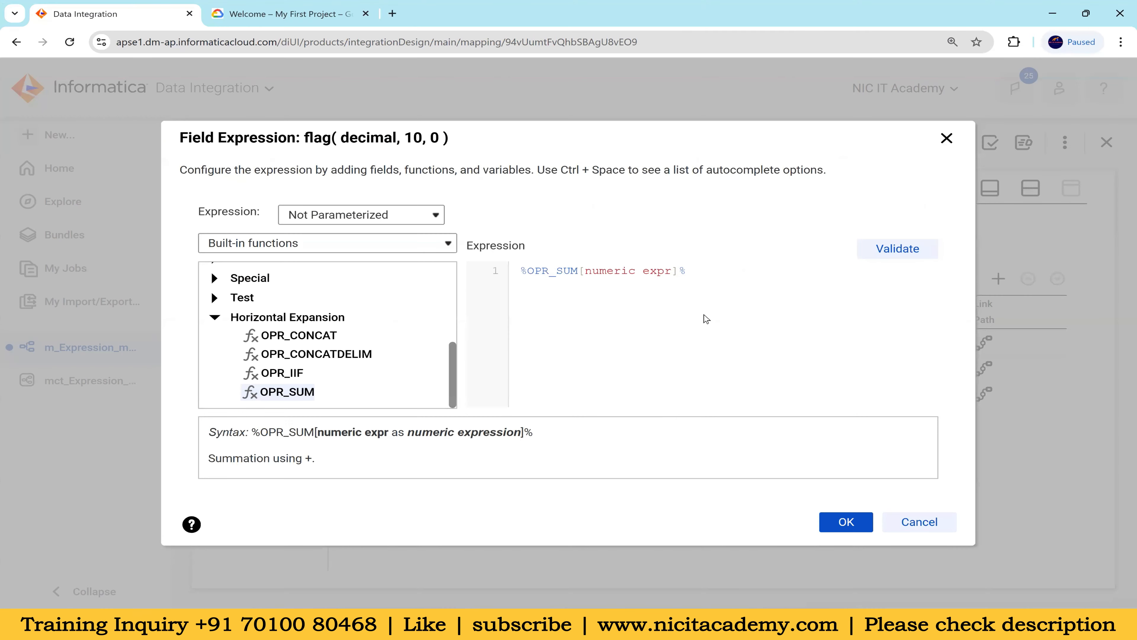
key(ctrl+v)
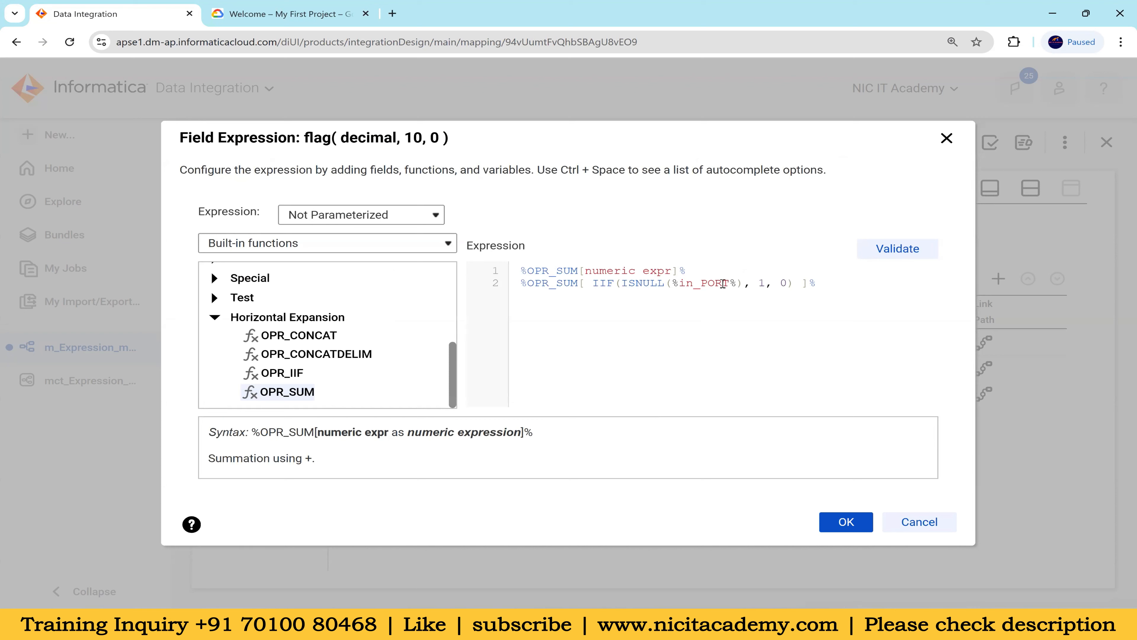
Look up the macro input field's name in the field list and correct it to %in_PORTS% in the pasted expression
scroll(335, 309, up, 5)
click(323, 248)
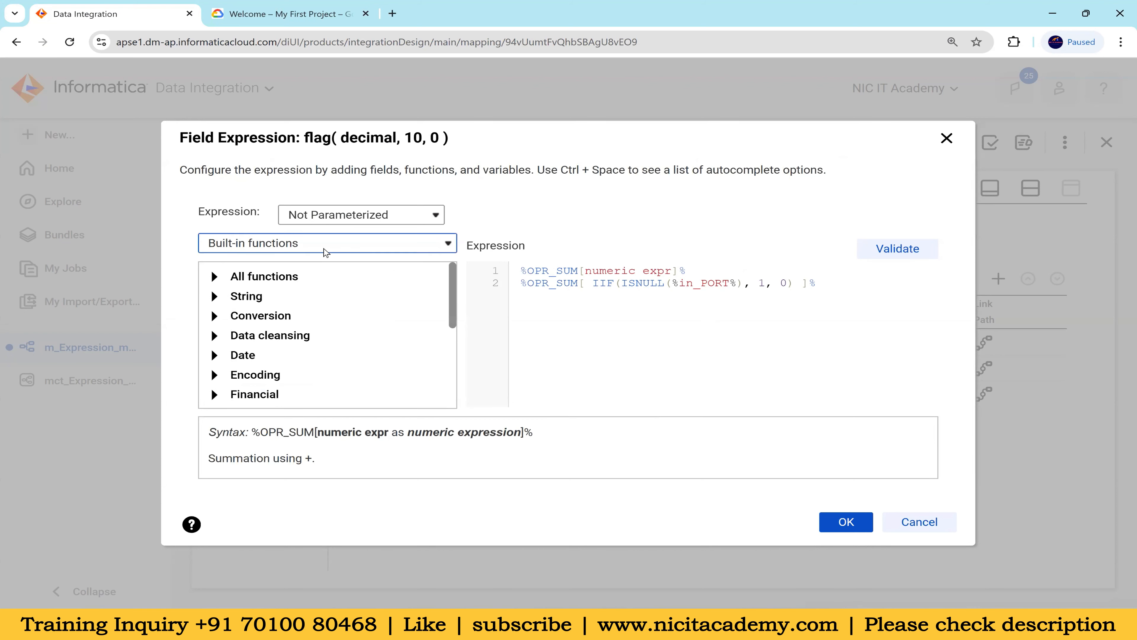
click(315, 259)
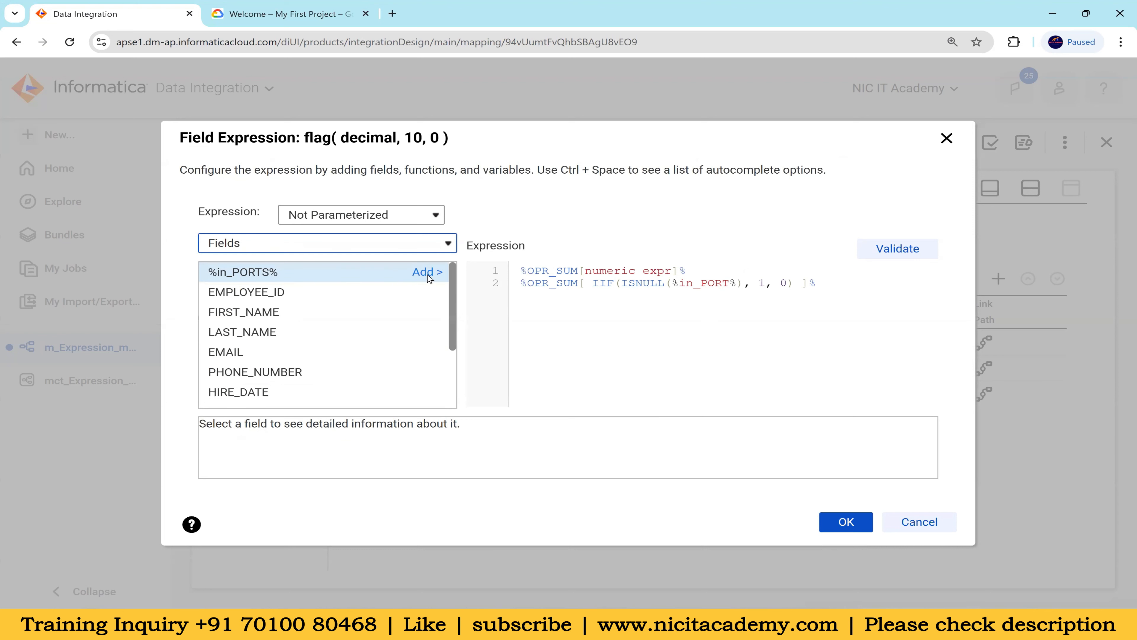
click(730, 281)
text(S)
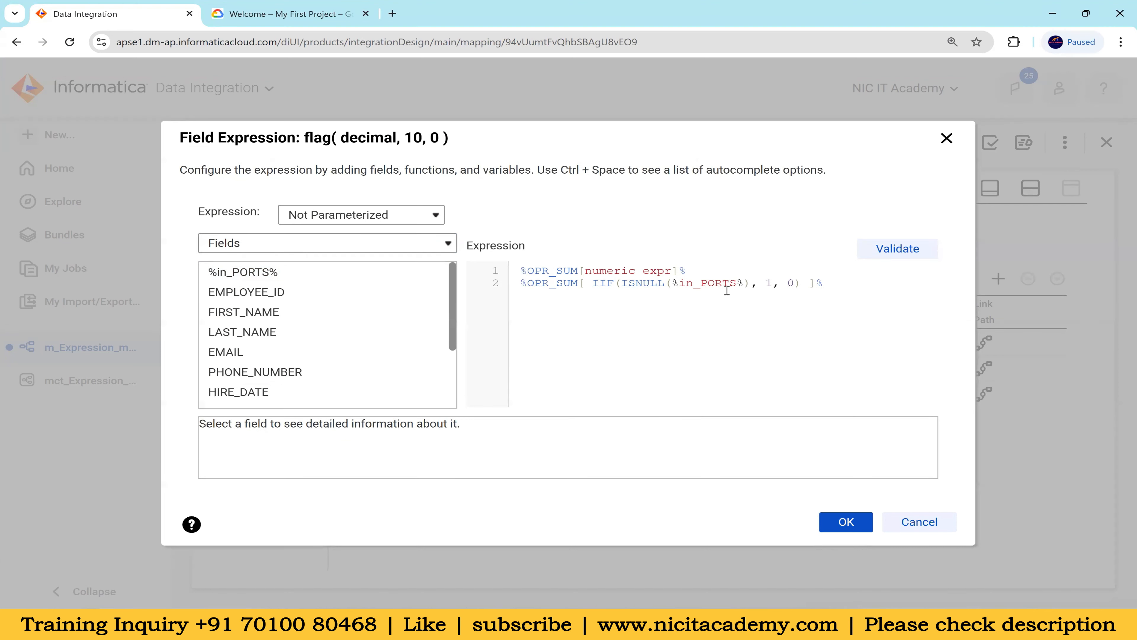
Remove the placeholder %OPR_SUM[numeric expr]% line from the flag expression, keeping only the null-counting OPR_SUM line
drag(694, 274, 504, 272)
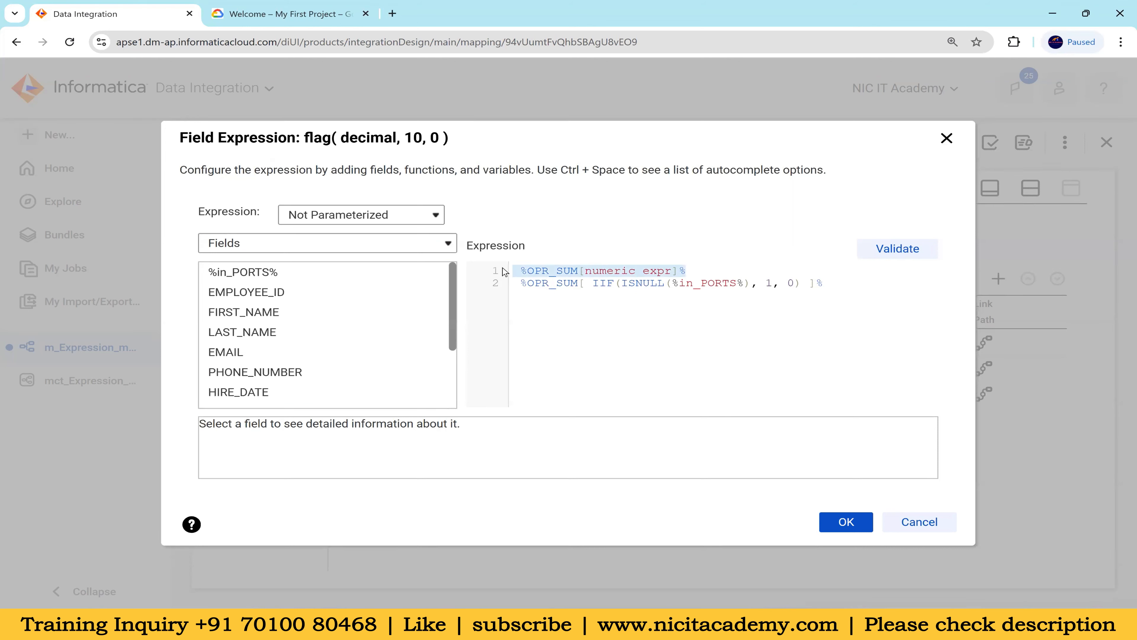
key(BackSpace)
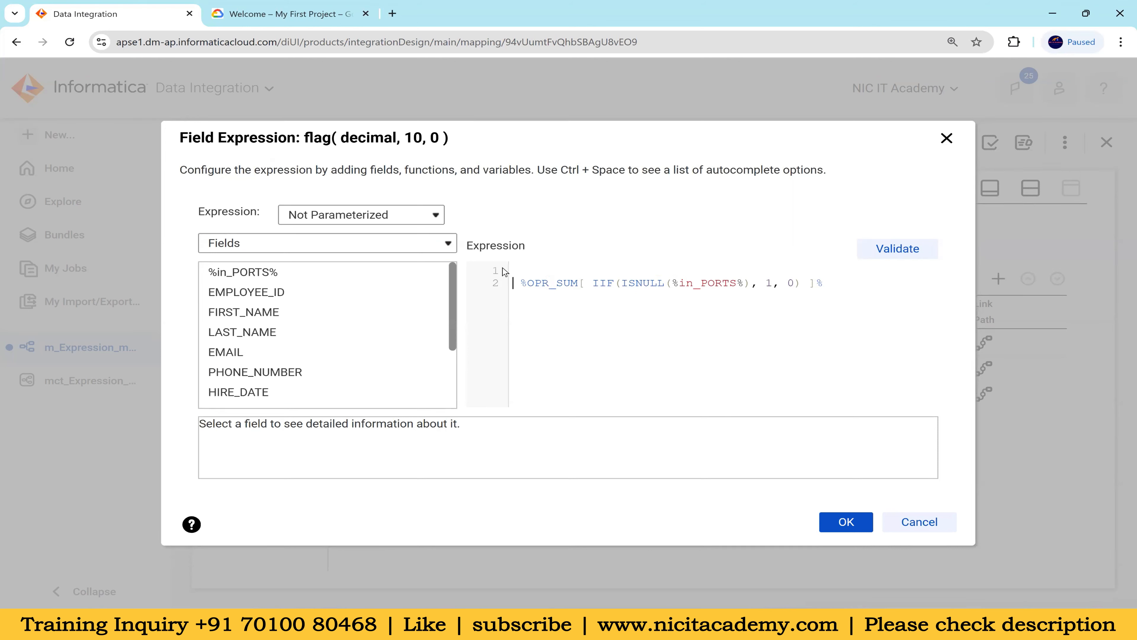
key(BackSpace)
click(589, 271)
drag(587, 271, 746, 272)
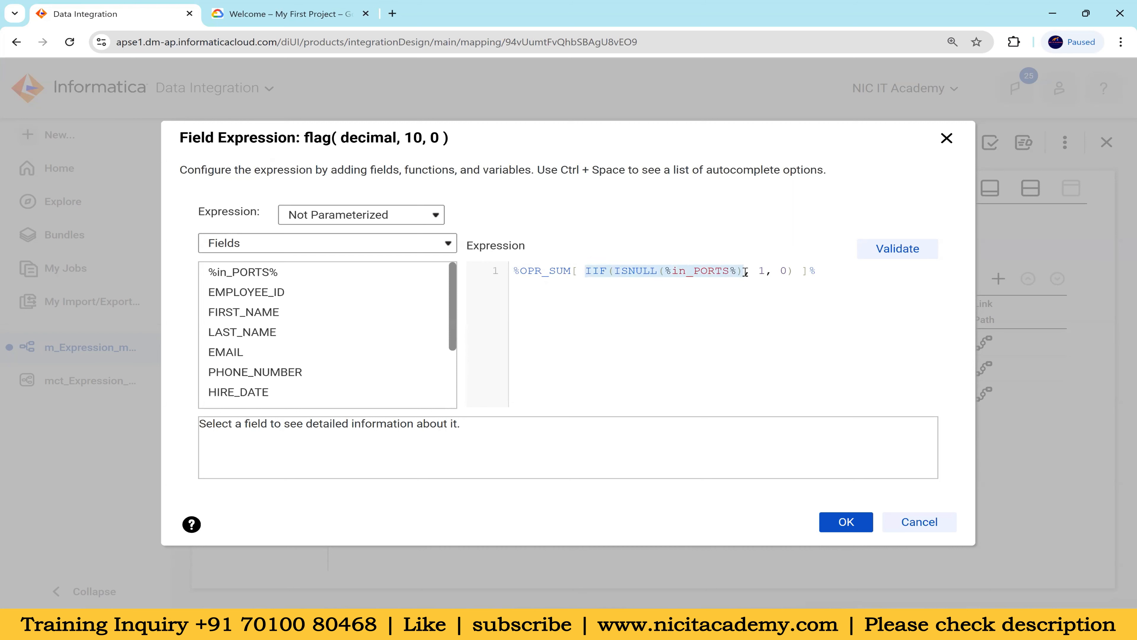
click(759, 272)
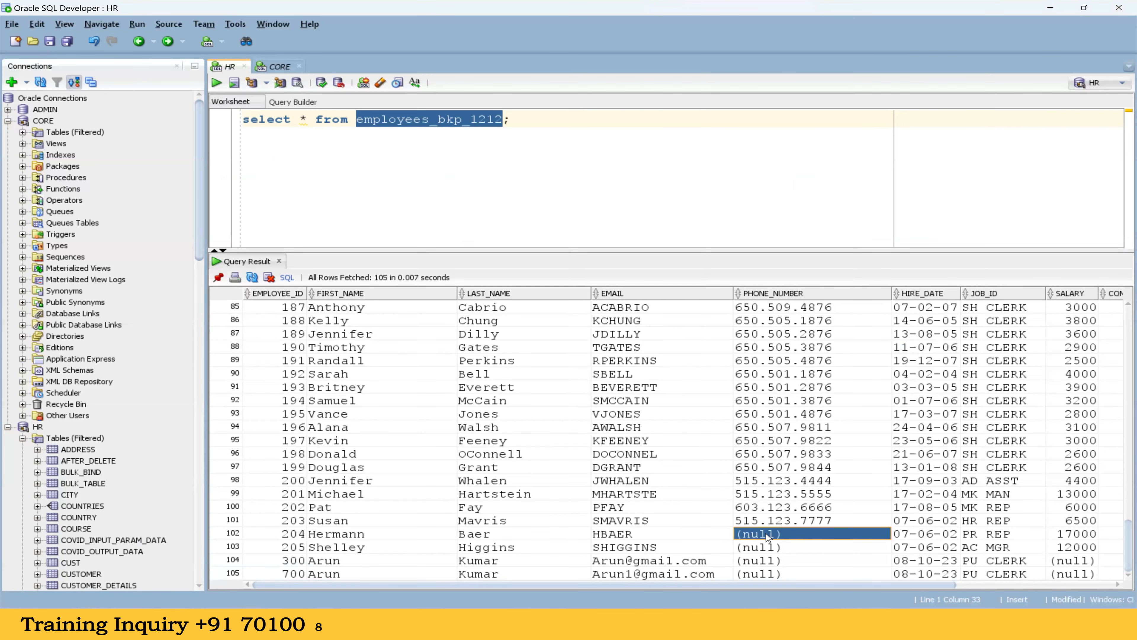
In SQL Developer, write the sample flag sum 1+0+0+0+0 below the employees_bkp_1212 query
click(343, 192)
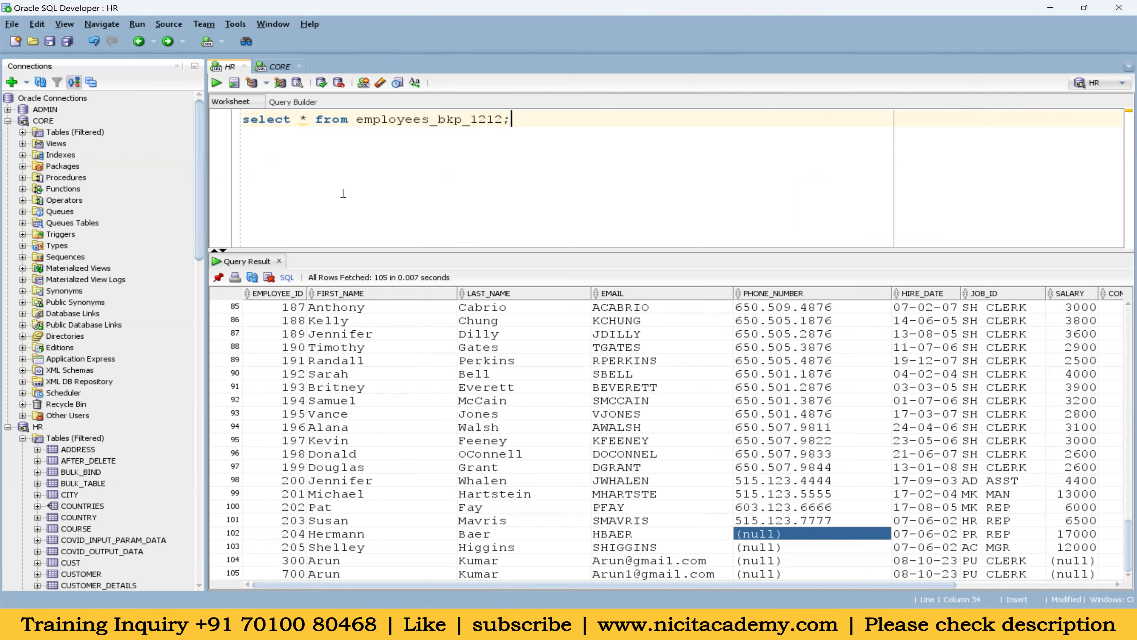
key(Return)
key(Return)
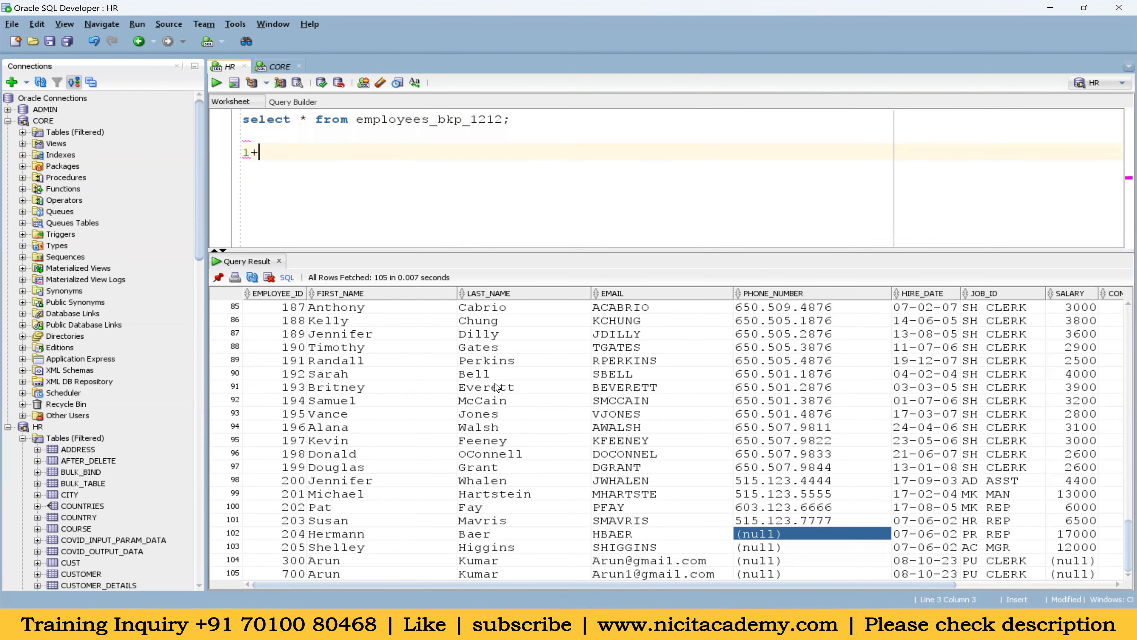
drag(374, 536, 656, 529)
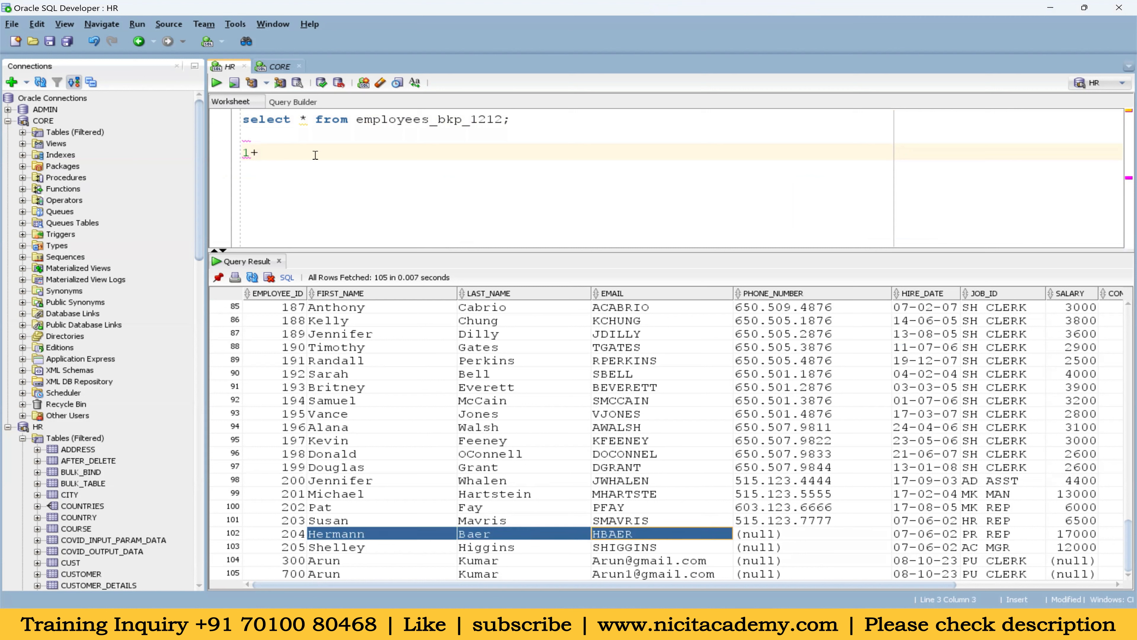
click(286, 150)
text()+))
key(BackSpace)
key(BackSpace)
key(BackSpace)
text(0+0)
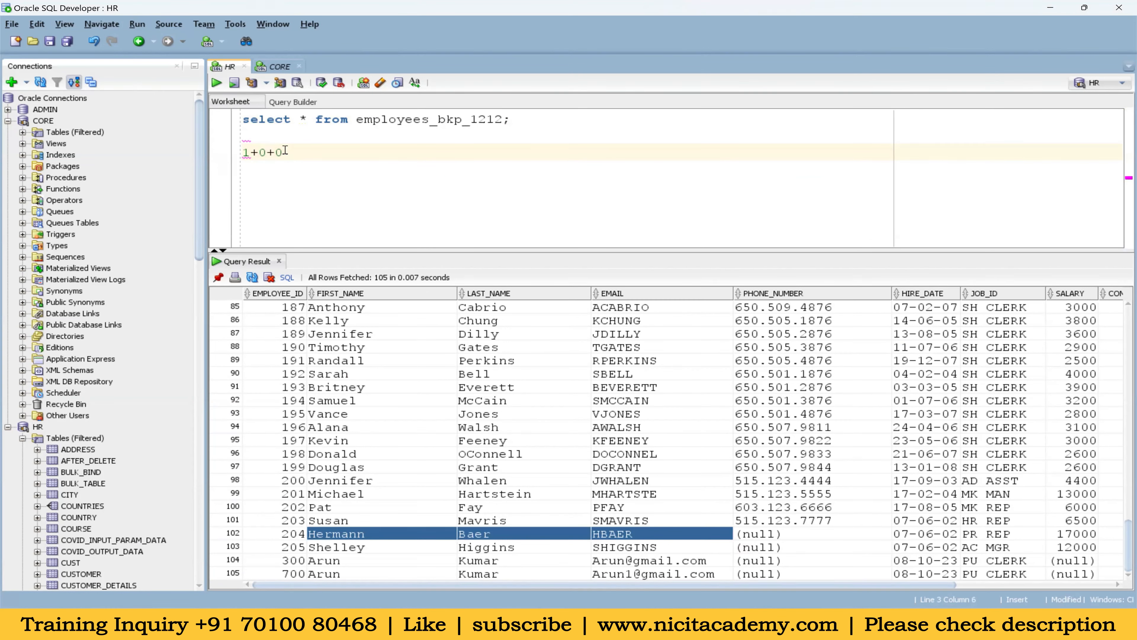
key(BackSpace)
text(0+0+0)
Compare the null phone numbers with the filled columns in the last rows and complete the sample sum with =1
click(779, 536)
shift+click(783, 574)
click(363, 155)
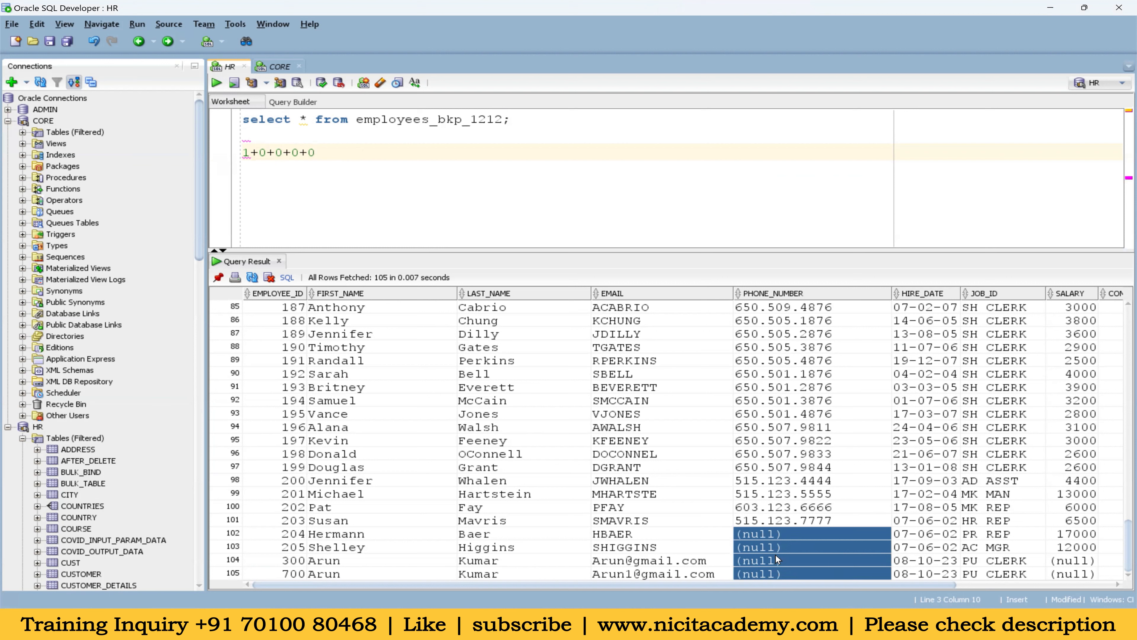
drag(636, 547, 639, 568)
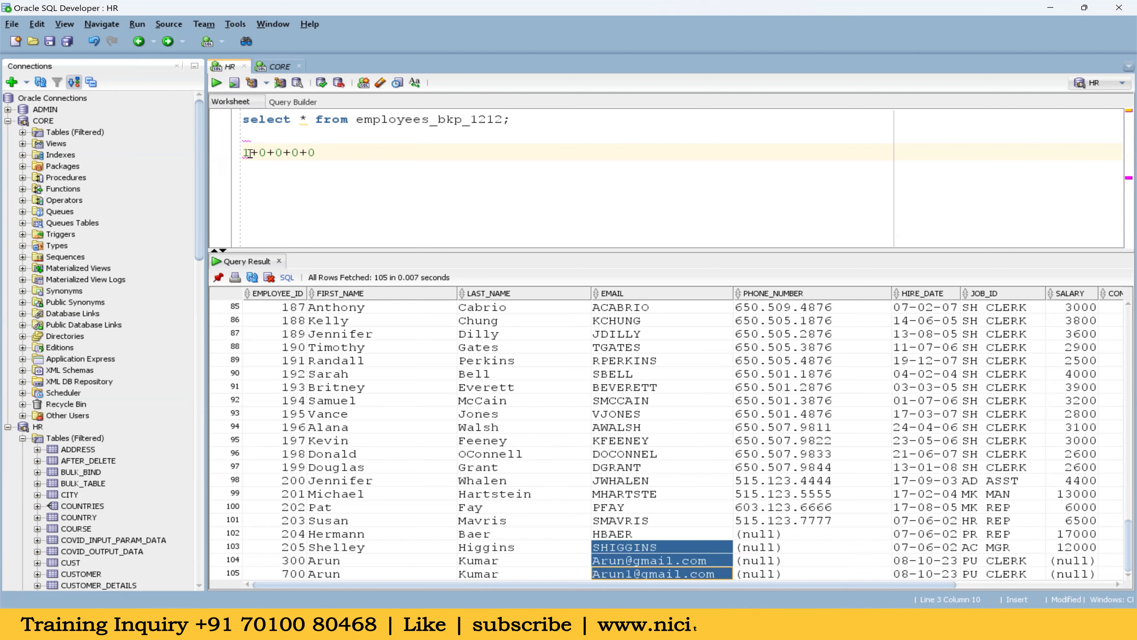
drag(250, 153, 246, 153)
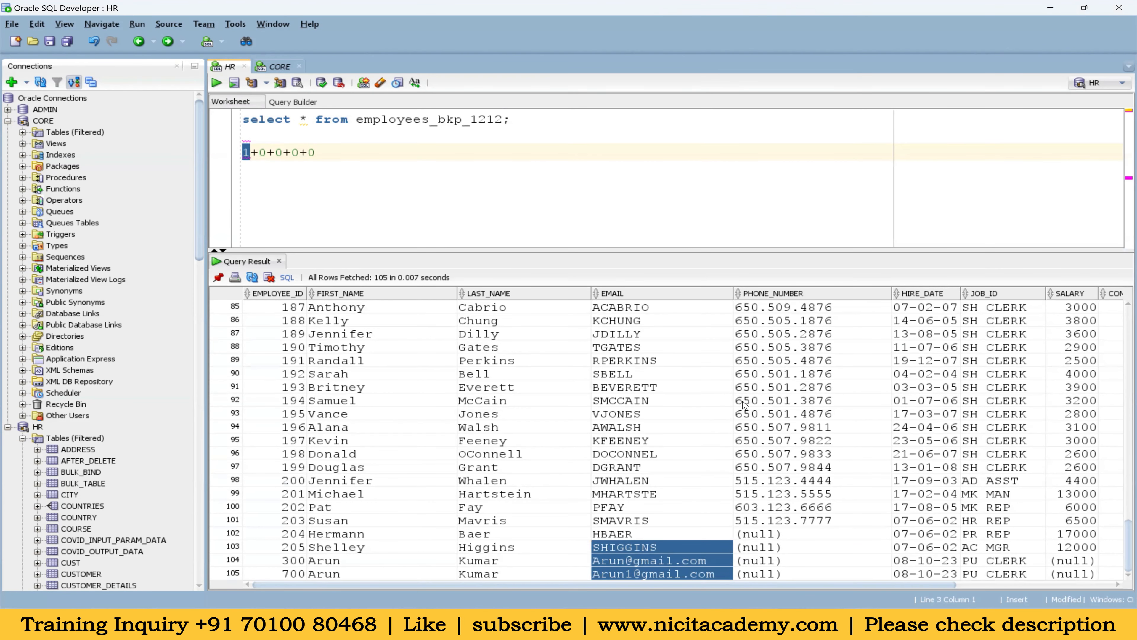
click(773, 535)
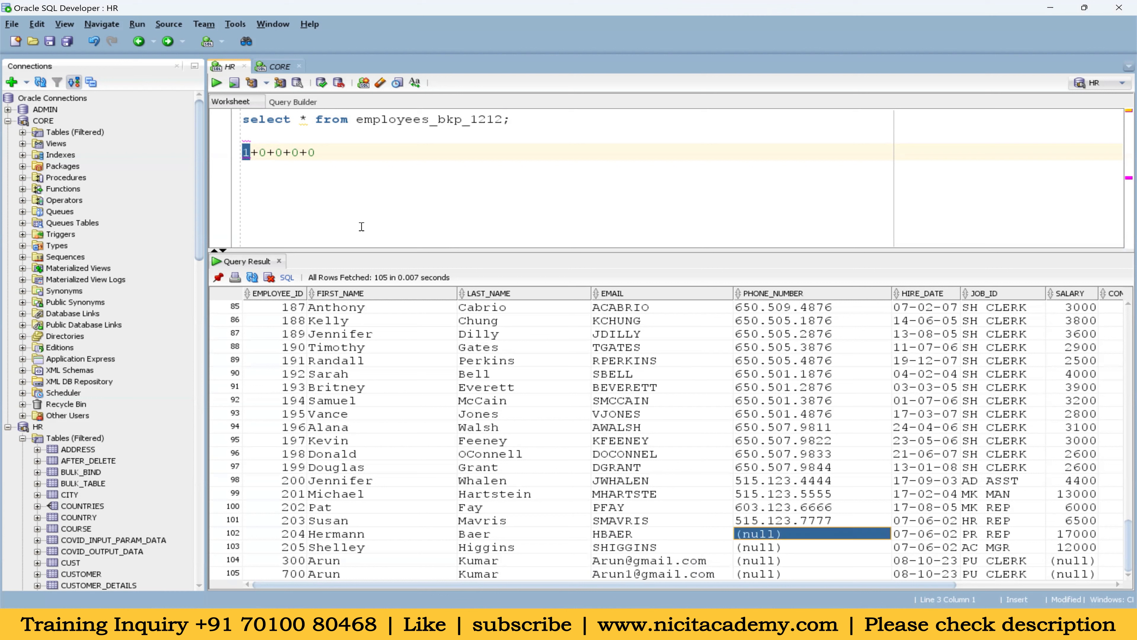
click(342, 144)
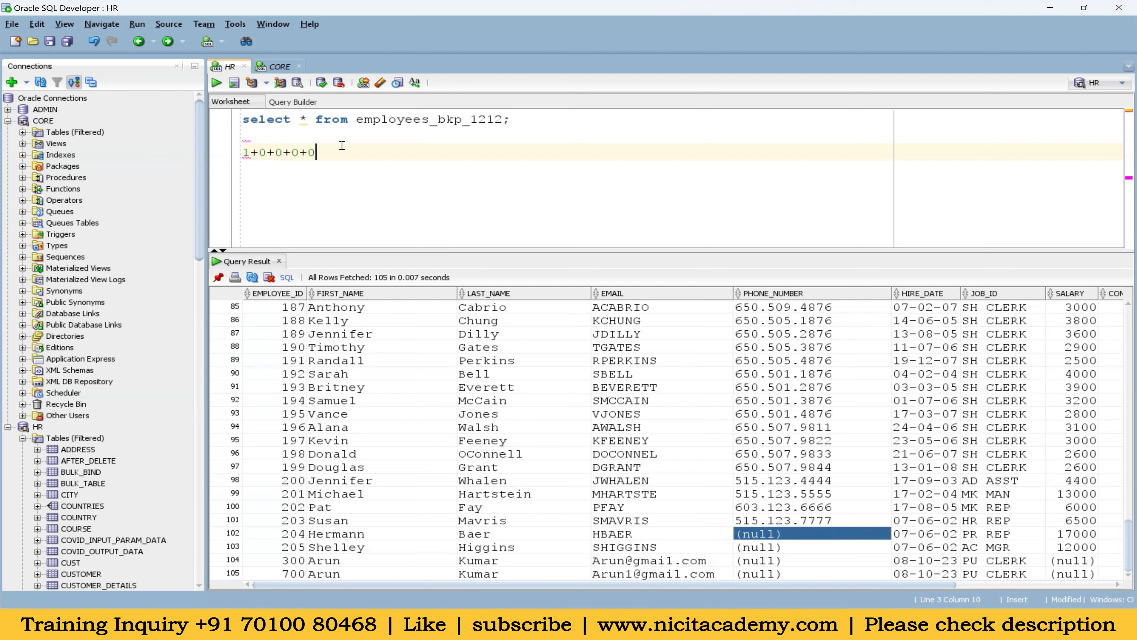
text(=1)
double_click(332, 153)
drag(969, 536, 432, 532)
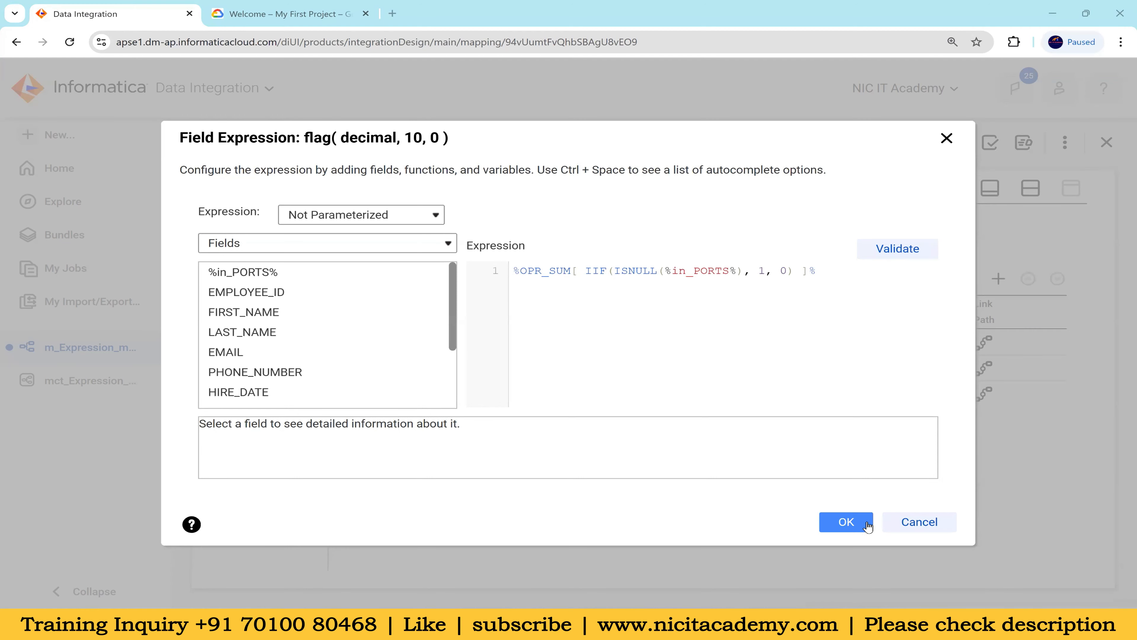
Switch back to Informatica, accept the flag expression and insert a Filter transformation between Expression and Target
click(853, 525)
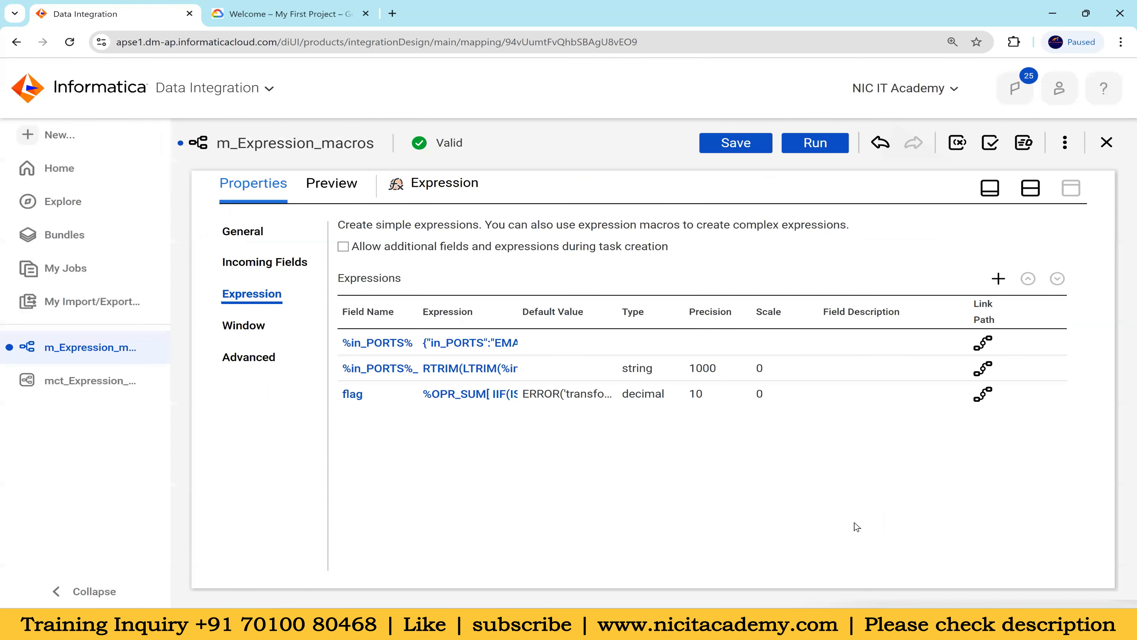
click(1031, 188)
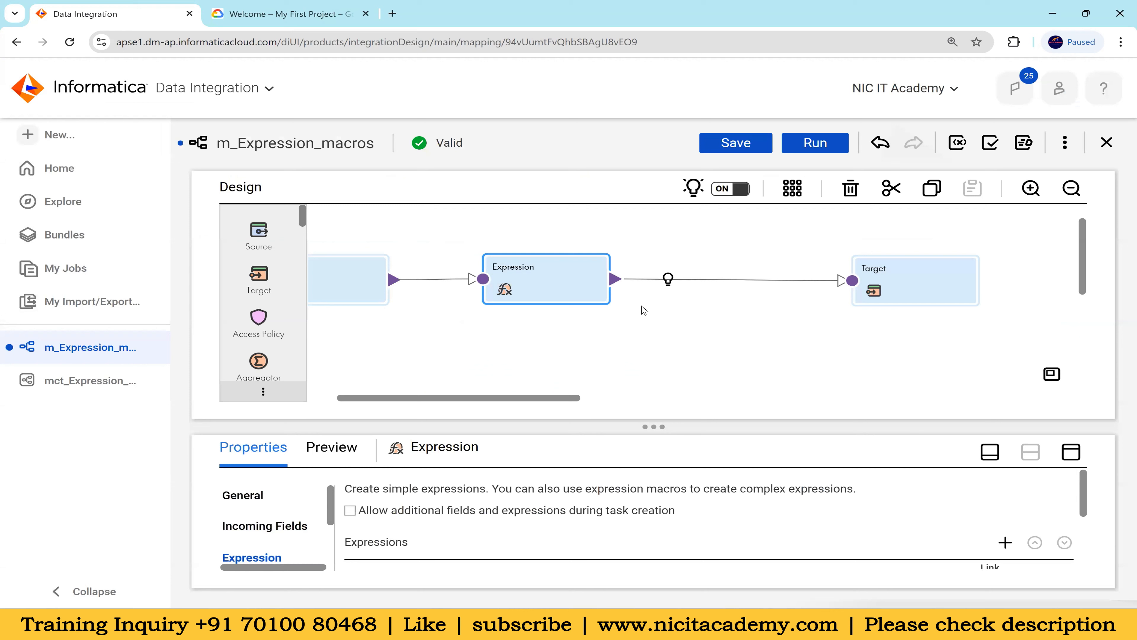
click(667, 279)
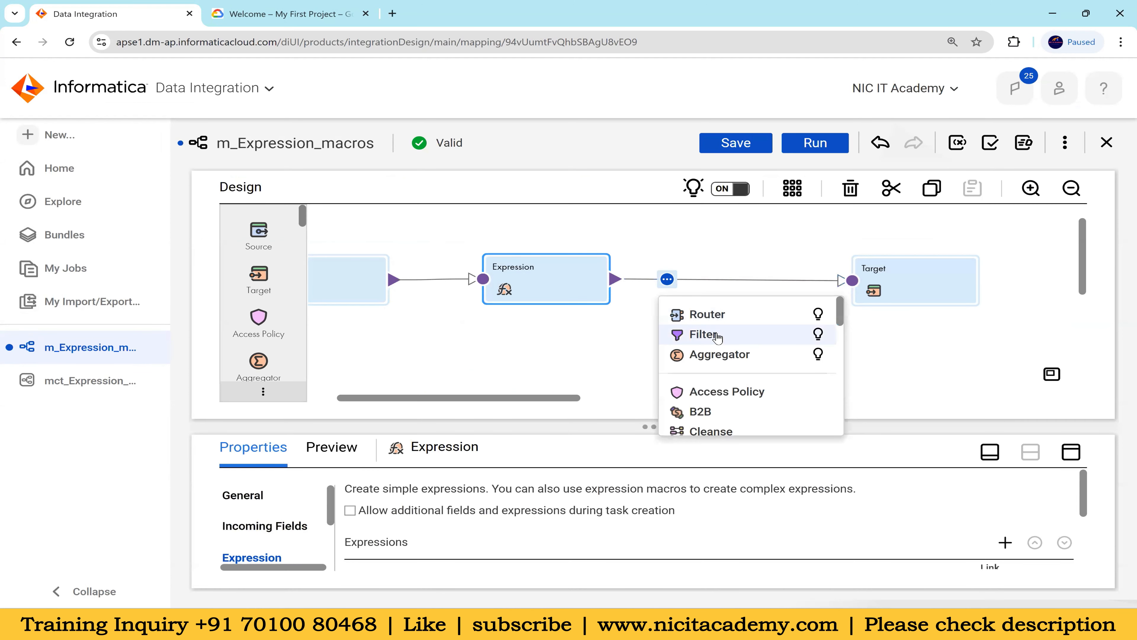
click(704, 335)
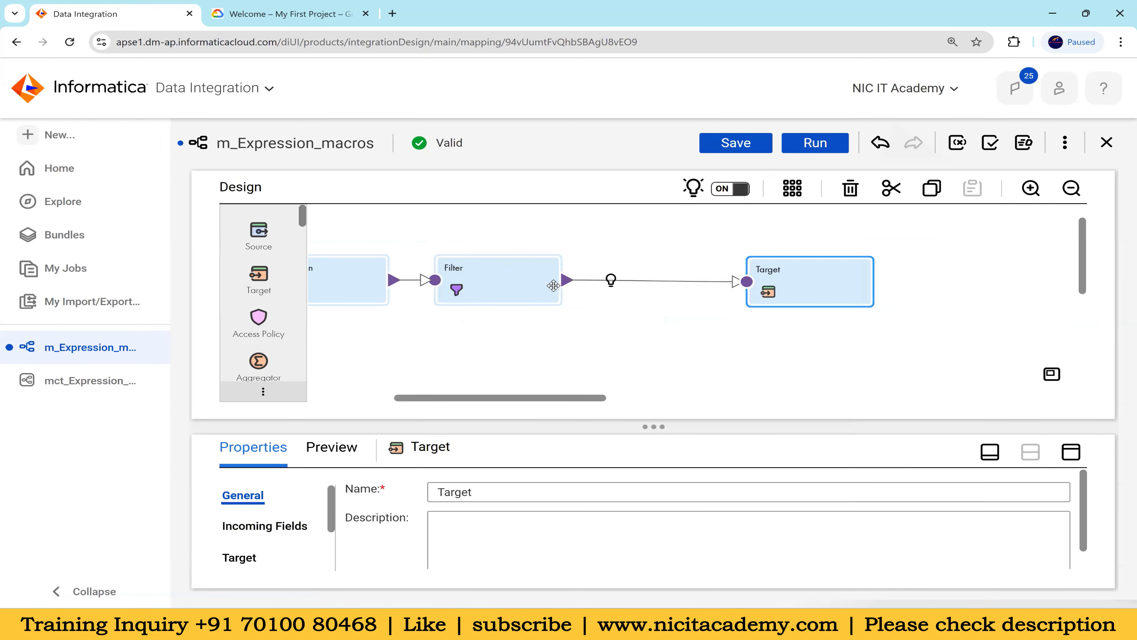
drag(546, 398, 456, 399)
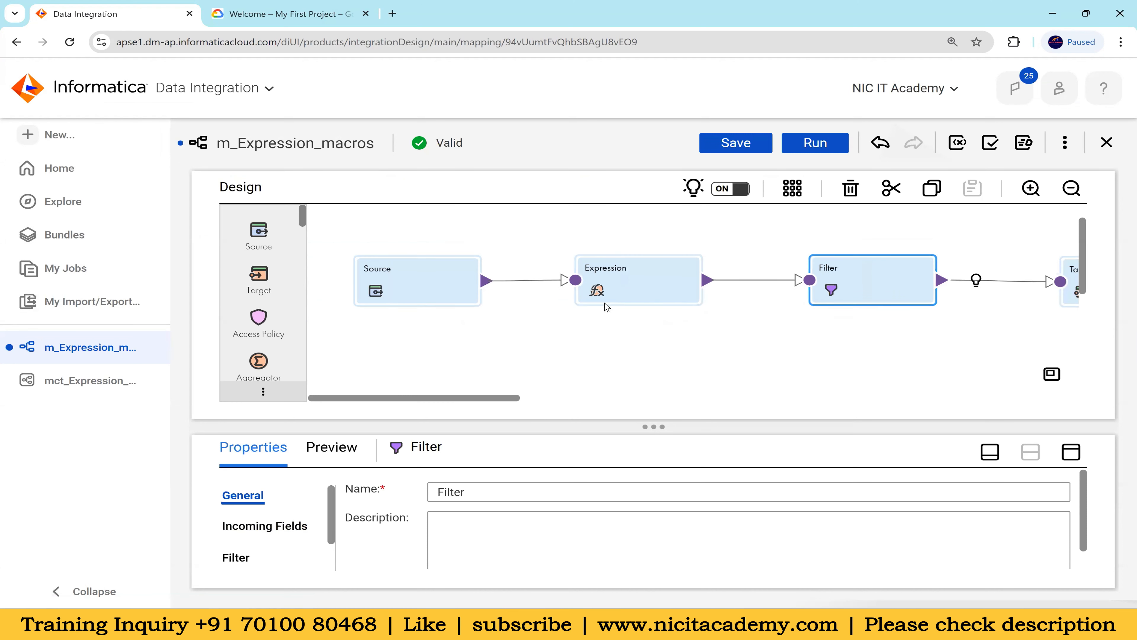
click(561, 399)
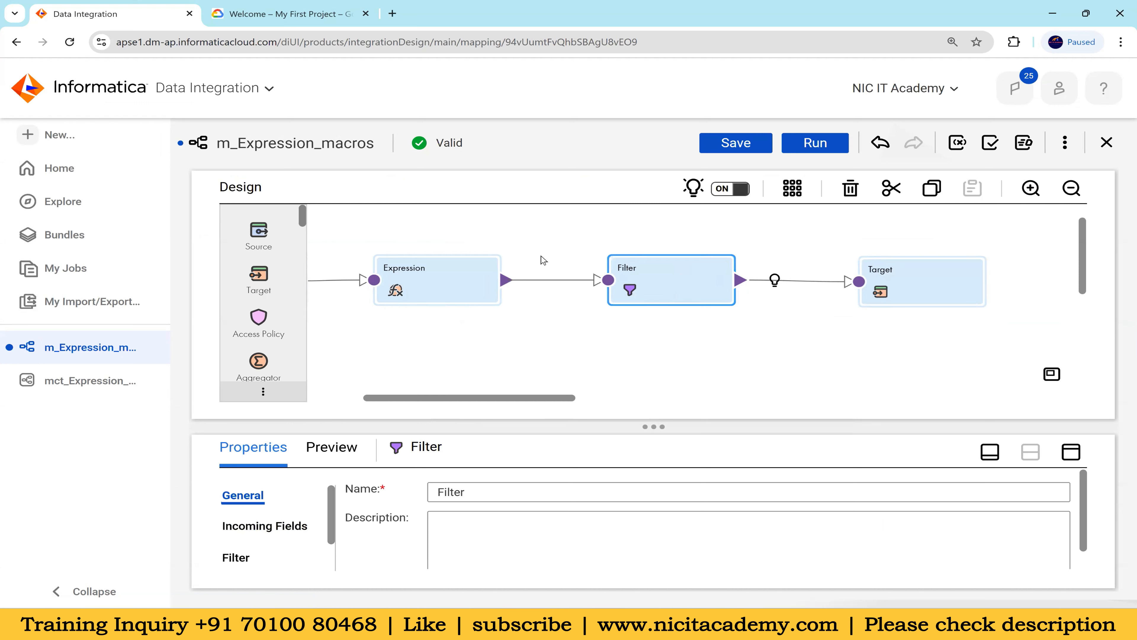
Set the Filter transformation's filter condition type to Advanced
mouse_move(325, 284)
click(1072, 451)
click(236, 294)
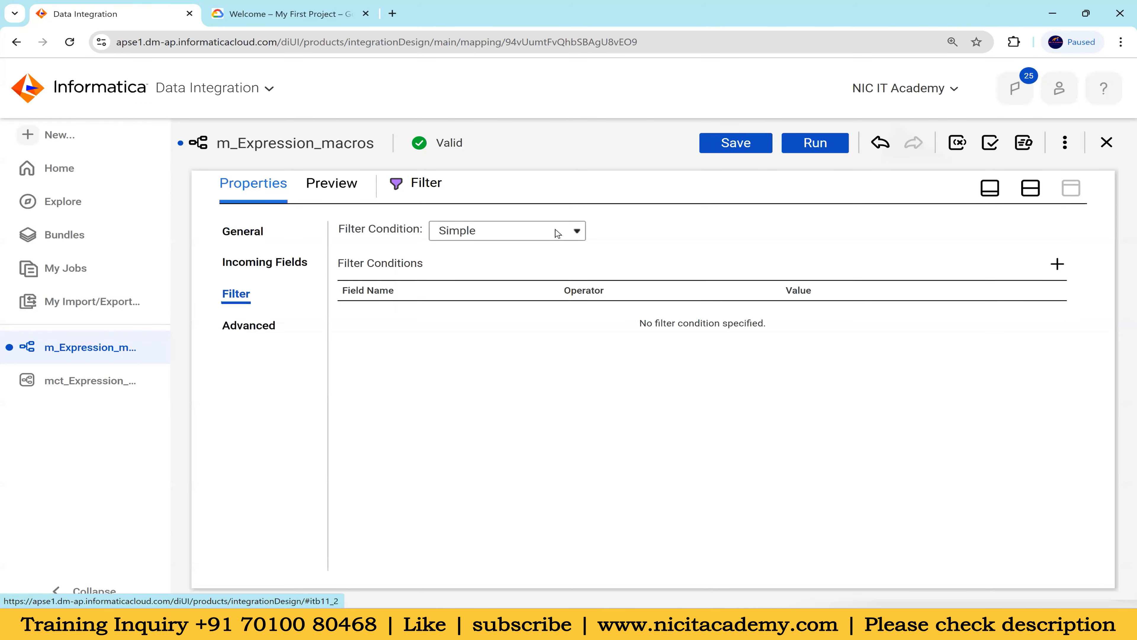
click(558, 233)
click(505, 269)
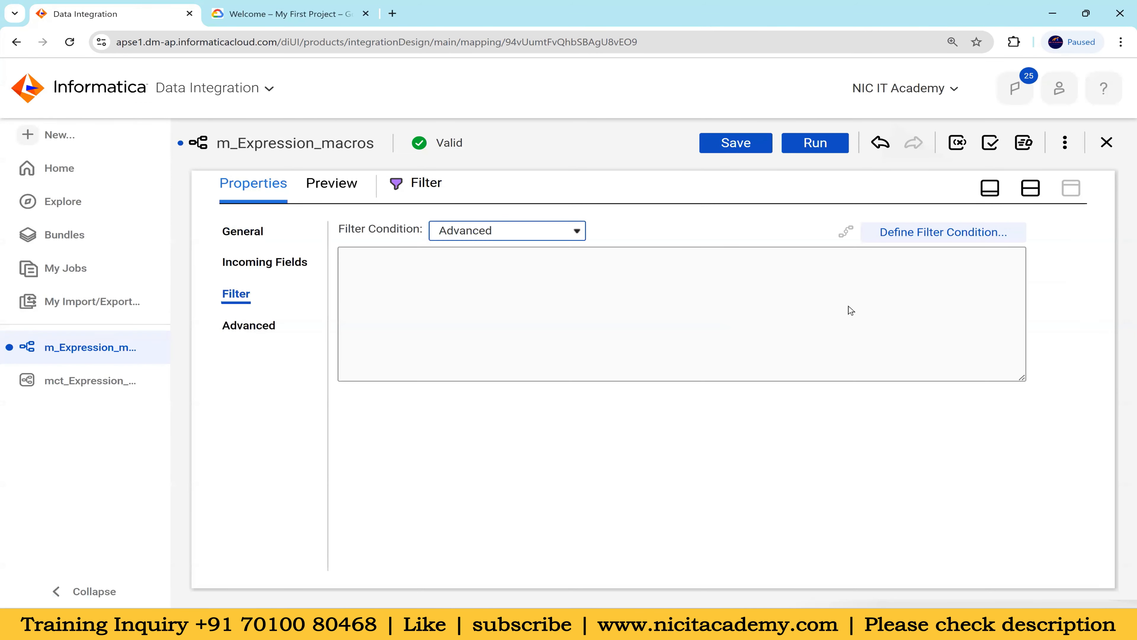
Define the filter condition as flag=0, checking the null phone numbers in SQL Developer, then validate and accept it
click(916, 236)
scroll(349, 309, down, 3)
scroll(314, 295, up, 3)
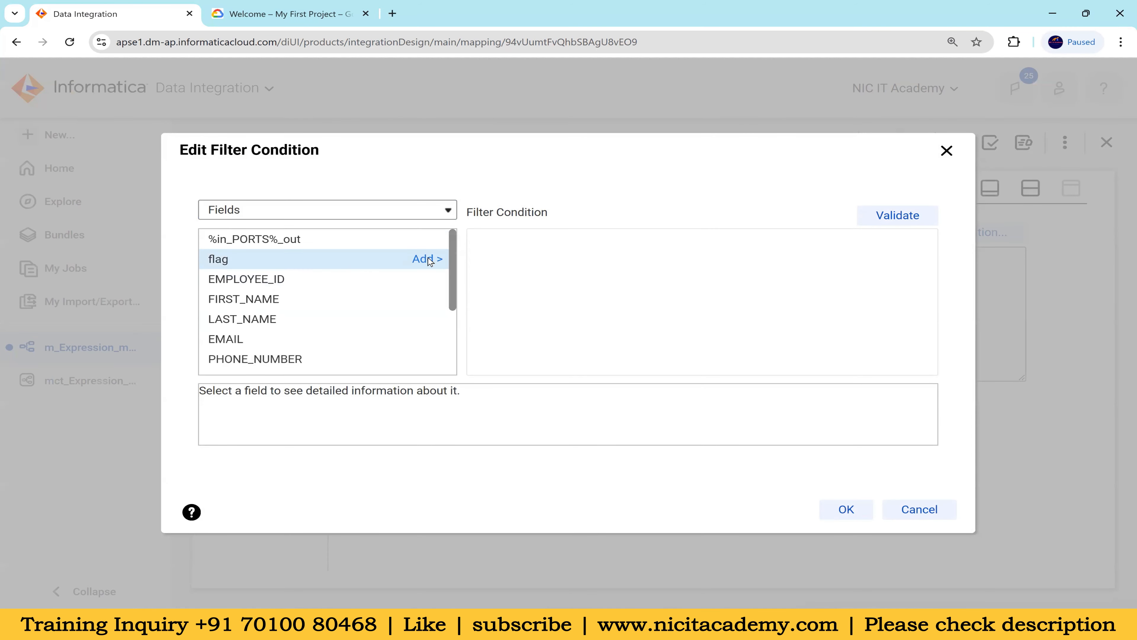
click(428, 260)
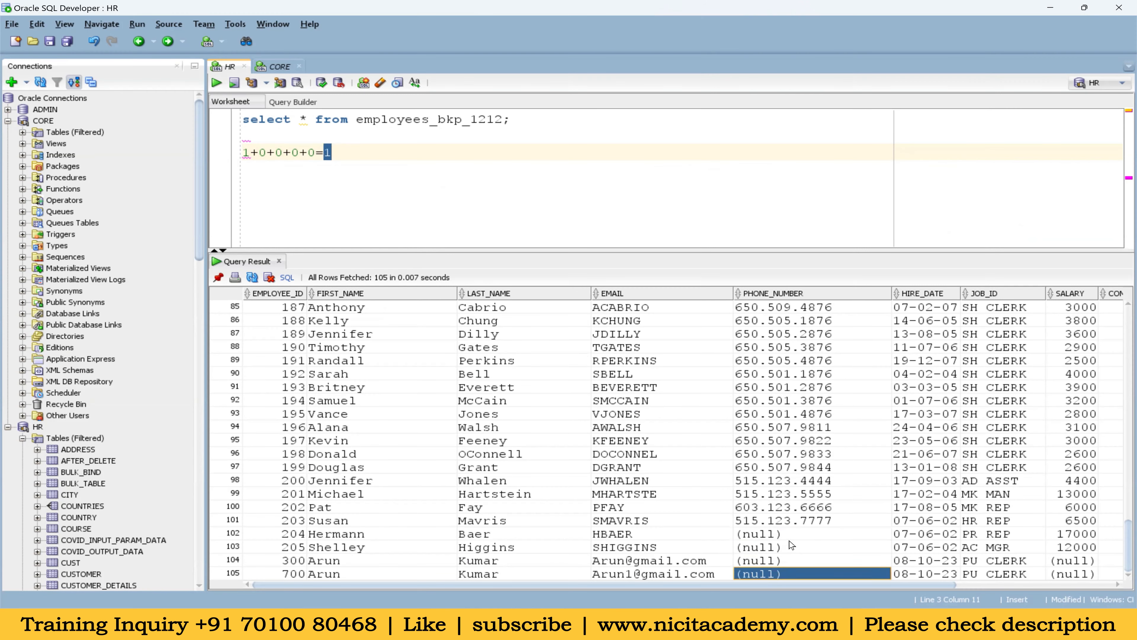
drag(787, 574, 787, 532)
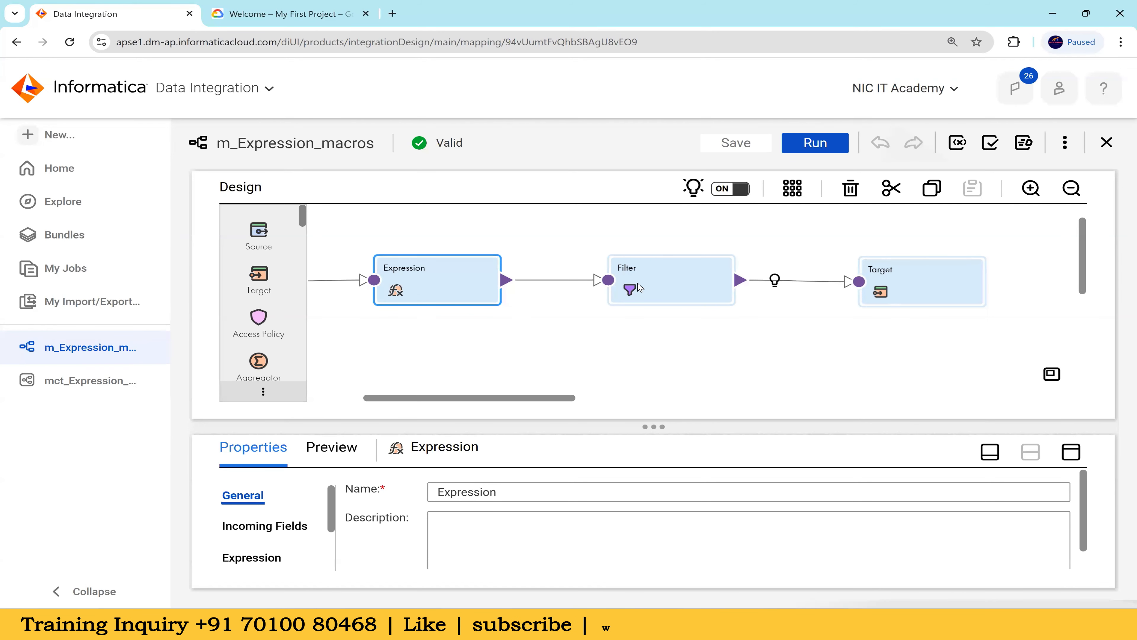
click(655, 279)
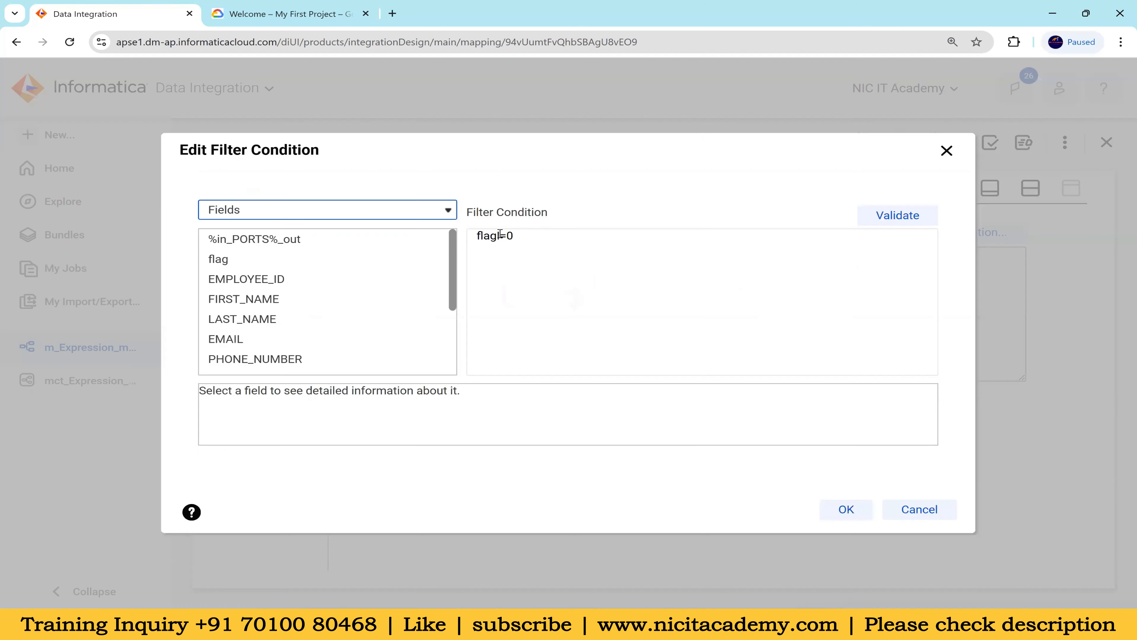
click(501, 235)
key(BackSpace)
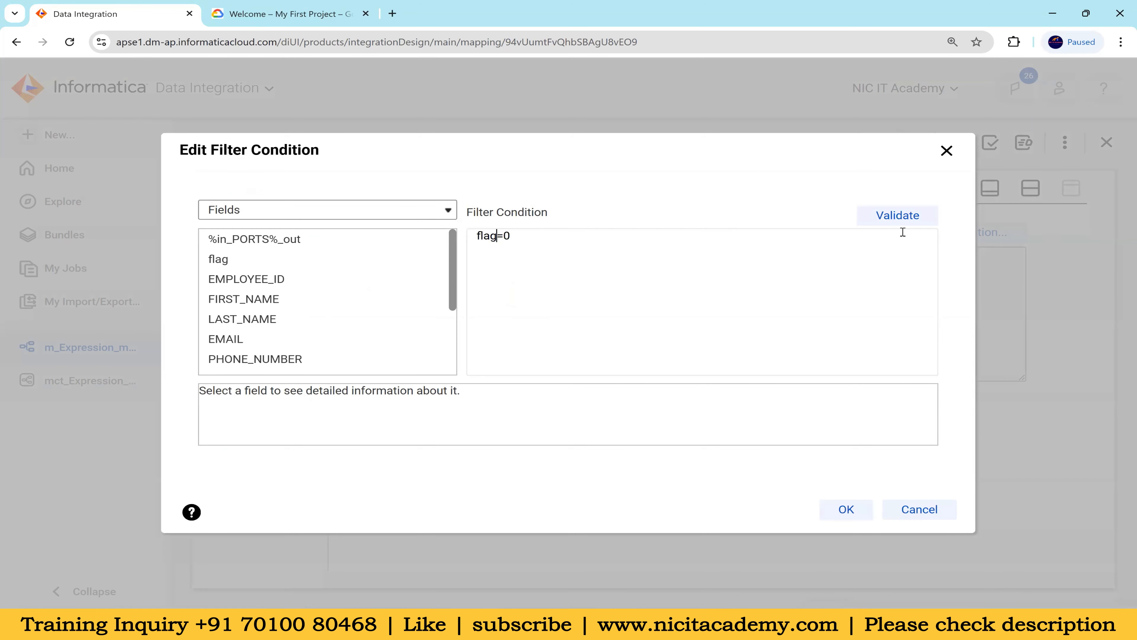
click(898, 216)
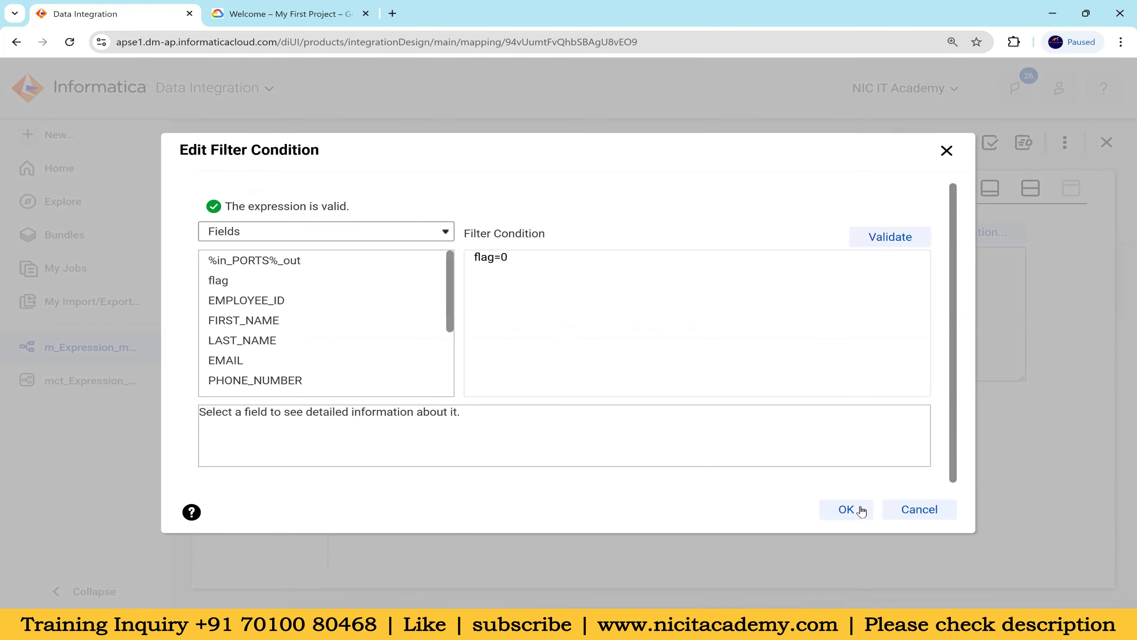
click(862, 511)
In SQL Developer, change the sample sum to 0+0+0+0+0=0 to illustrate a row without nulls
click(749, 625)
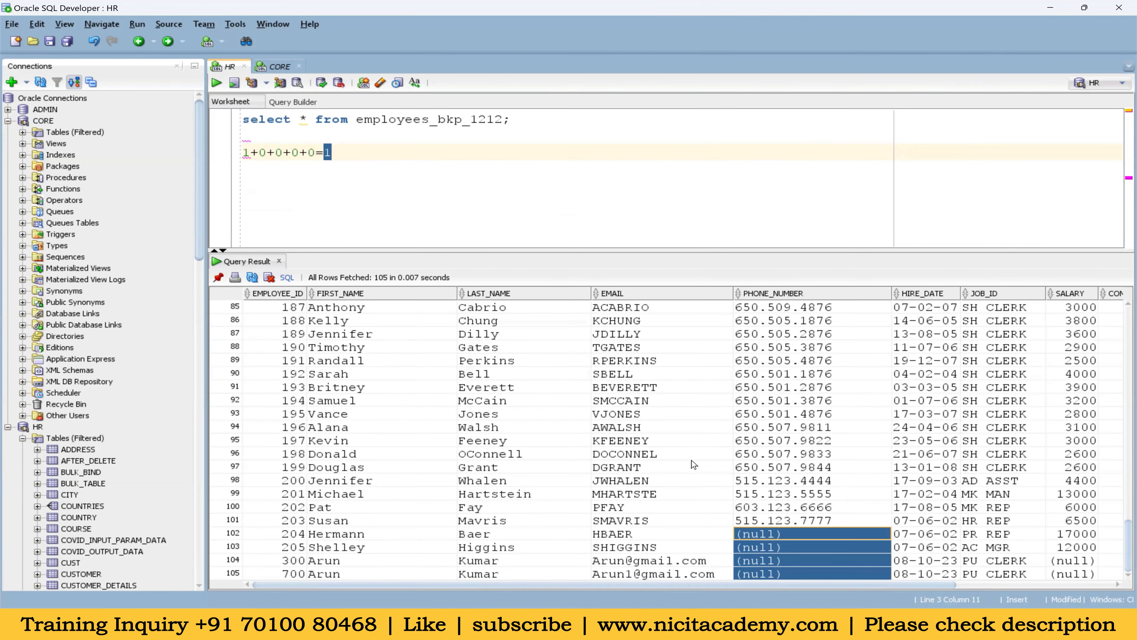
drag(330, 535, 426, 581)
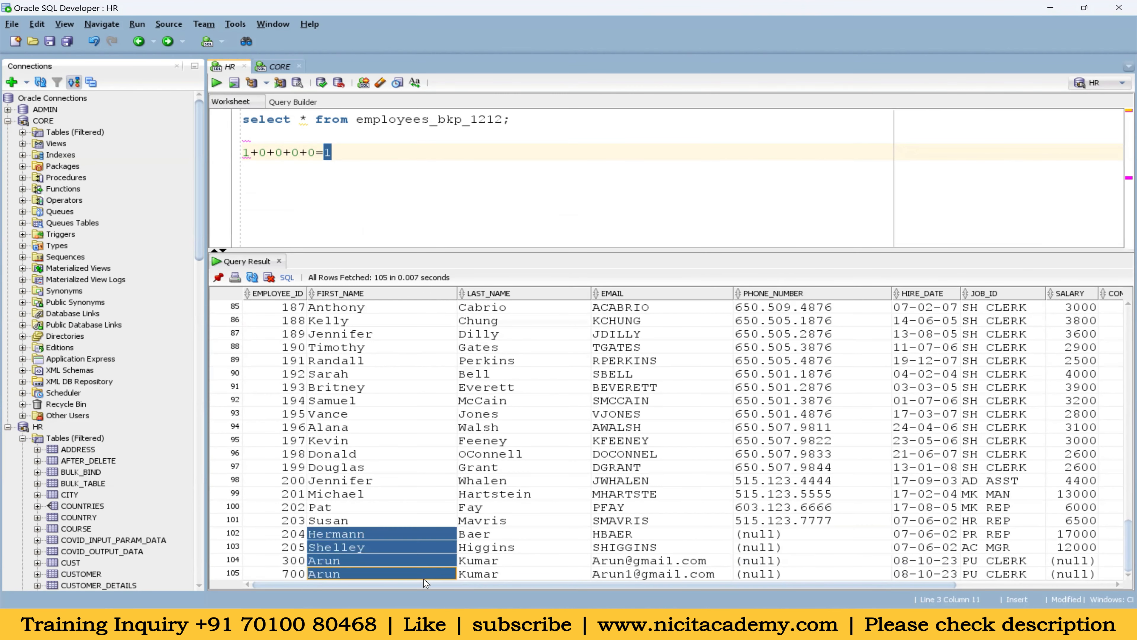
drag(247, 154, 262, 171)
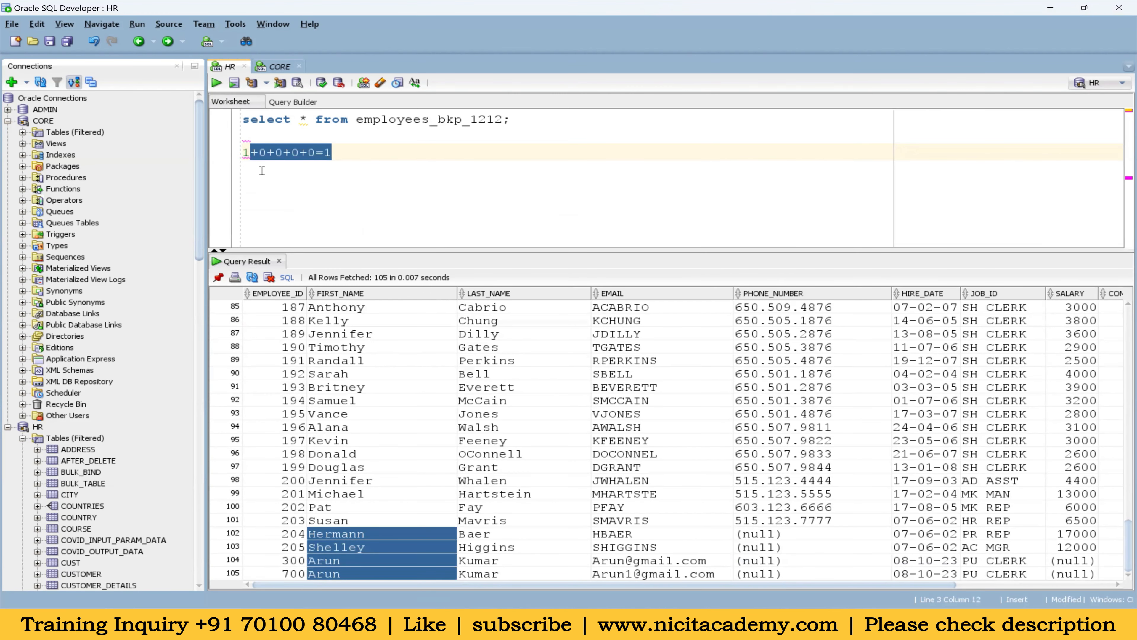
text(0)
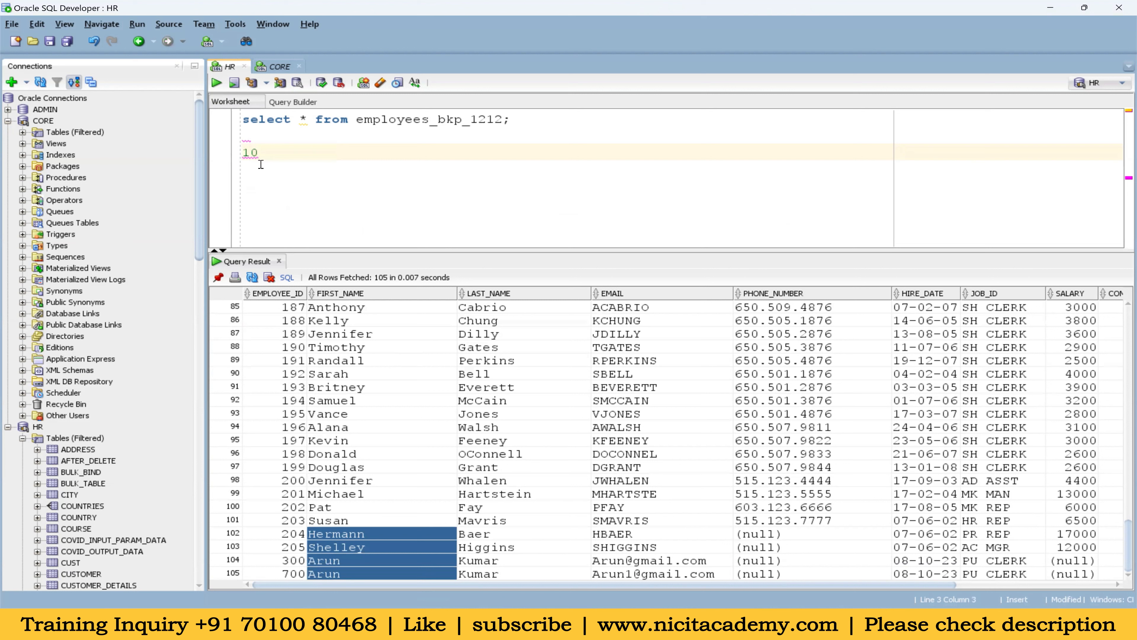
key(ctrl+z)
key(ctrl+z)
key(BackSpace)
text(0)
click(787, 525)
drag(786, 535, 786, 578)
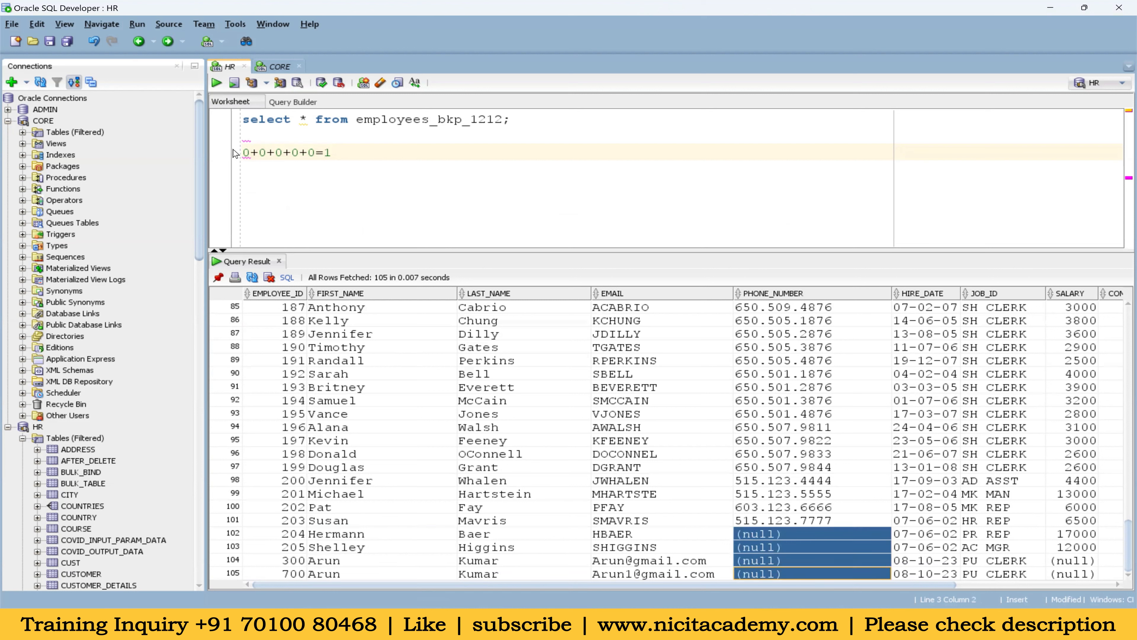
double_click(331, 152)
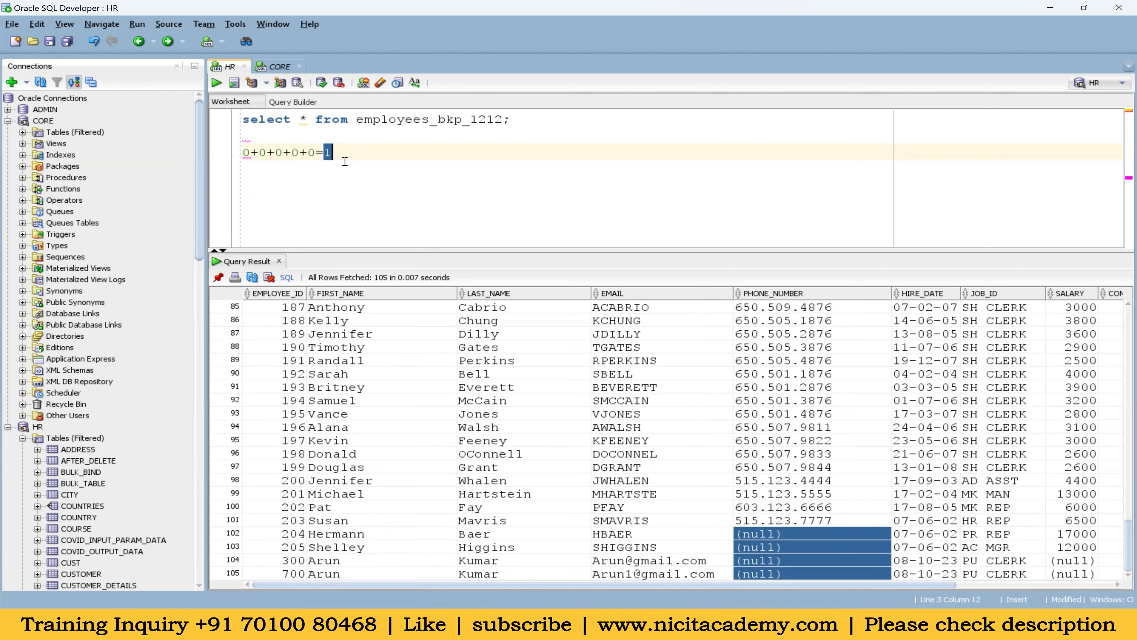
text(0)
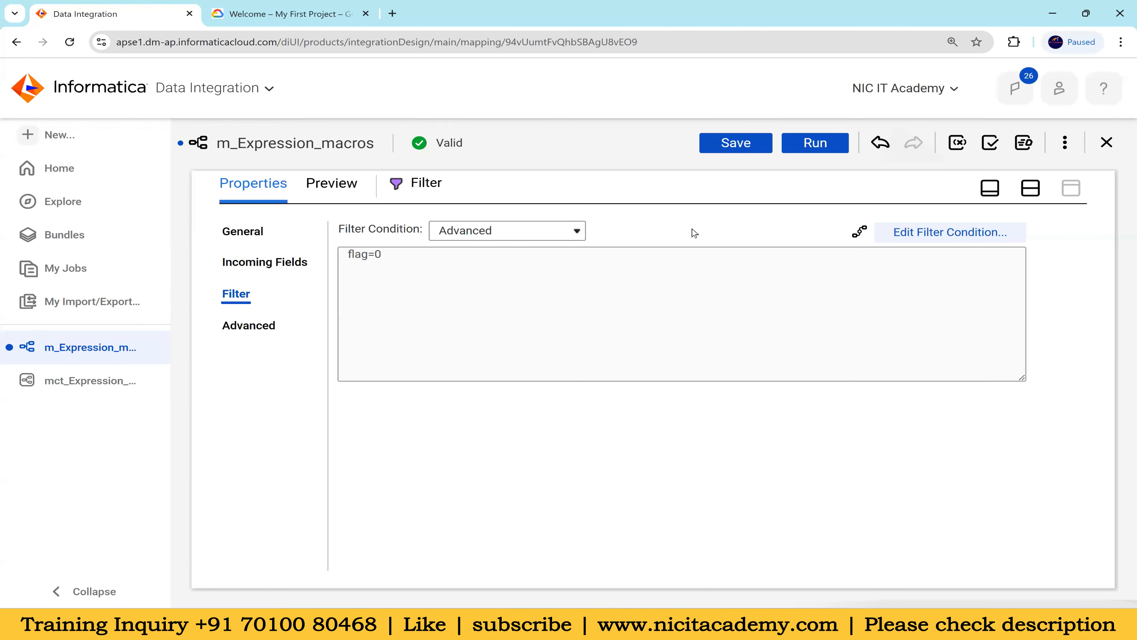
Switch back to Informatica and save the m_Expression_macros mapping
click(735, 142)
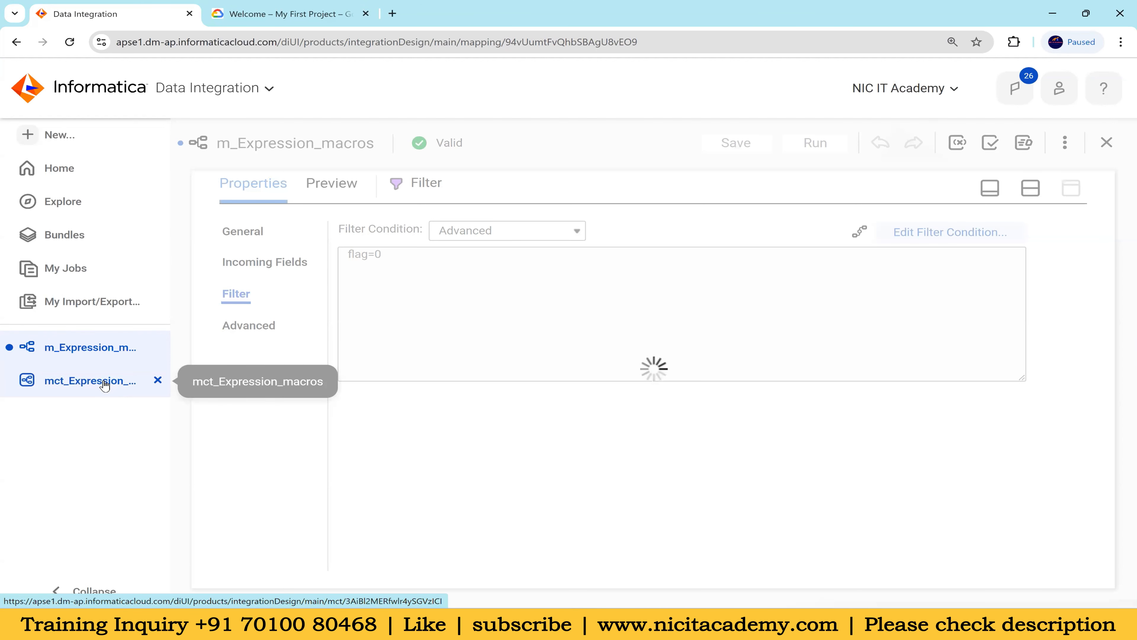
Run the mct_Expression_macros mapping task and open its job details to check the source and target success rows
click(101, 384)
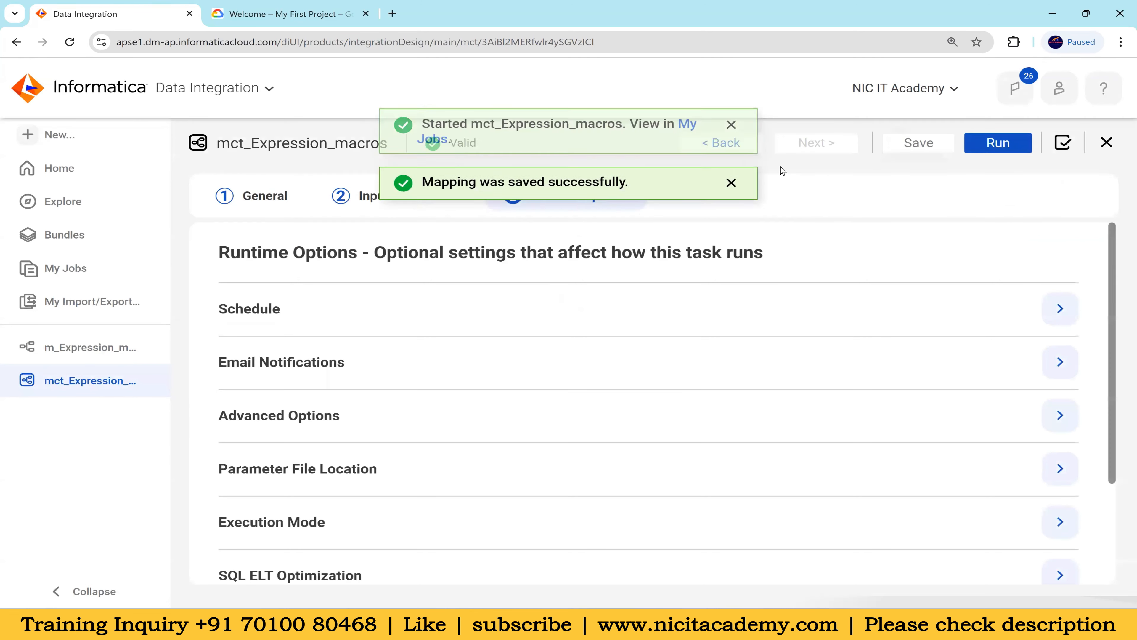
click(686, 144)
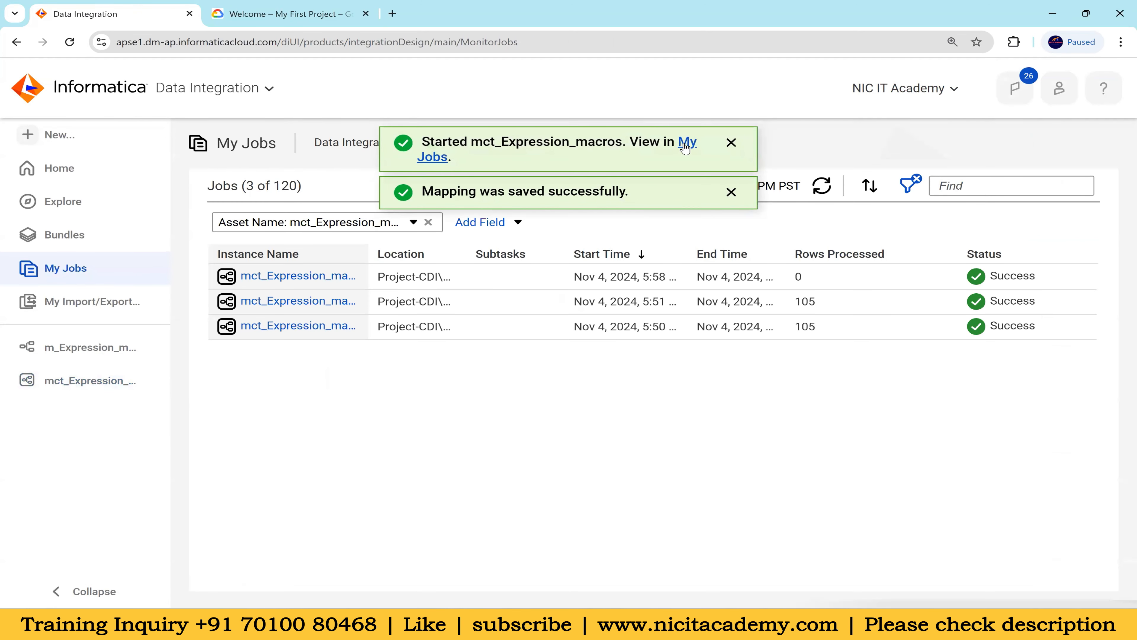
click(823, 185)
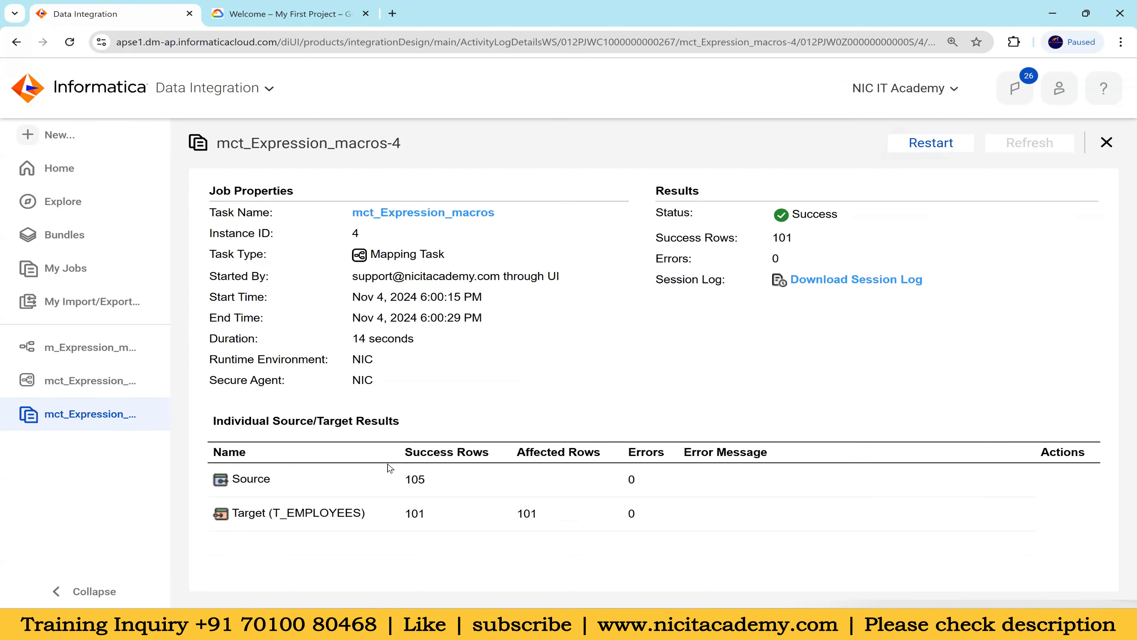
double_click(409, 493)
double_click(440, 525)
Switch to Notepad++ and examine the Hybrid Macro notes, covering the v_Flag variable port and the %in_PORT%_out output port expressions
key(alt+Tab)
scroll(567, 421, down, 4)
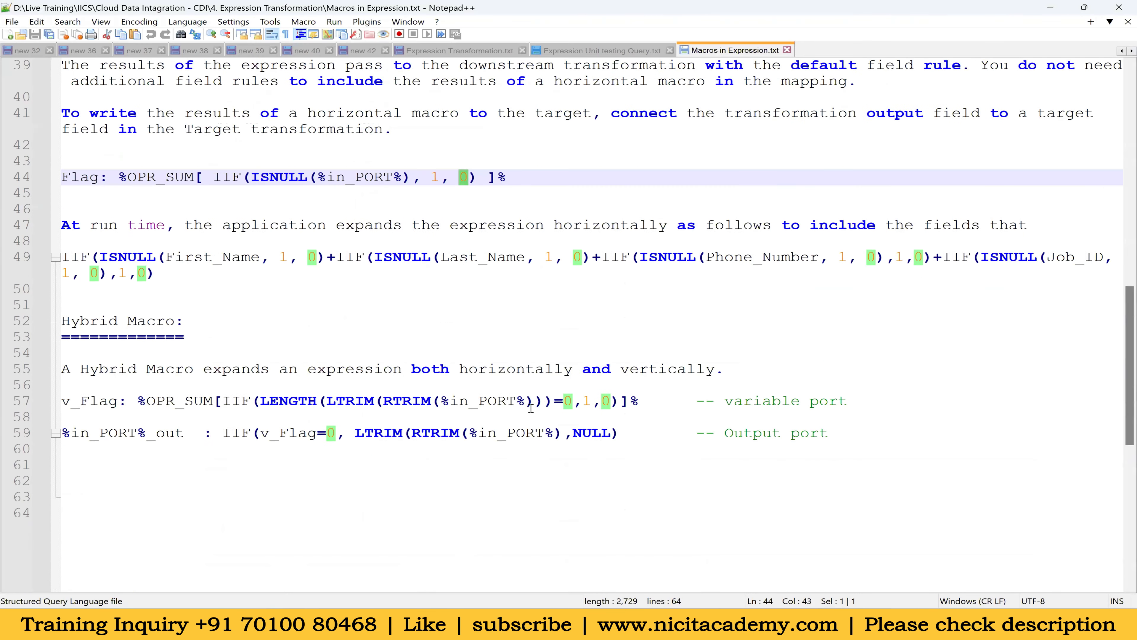
click(627, 449)
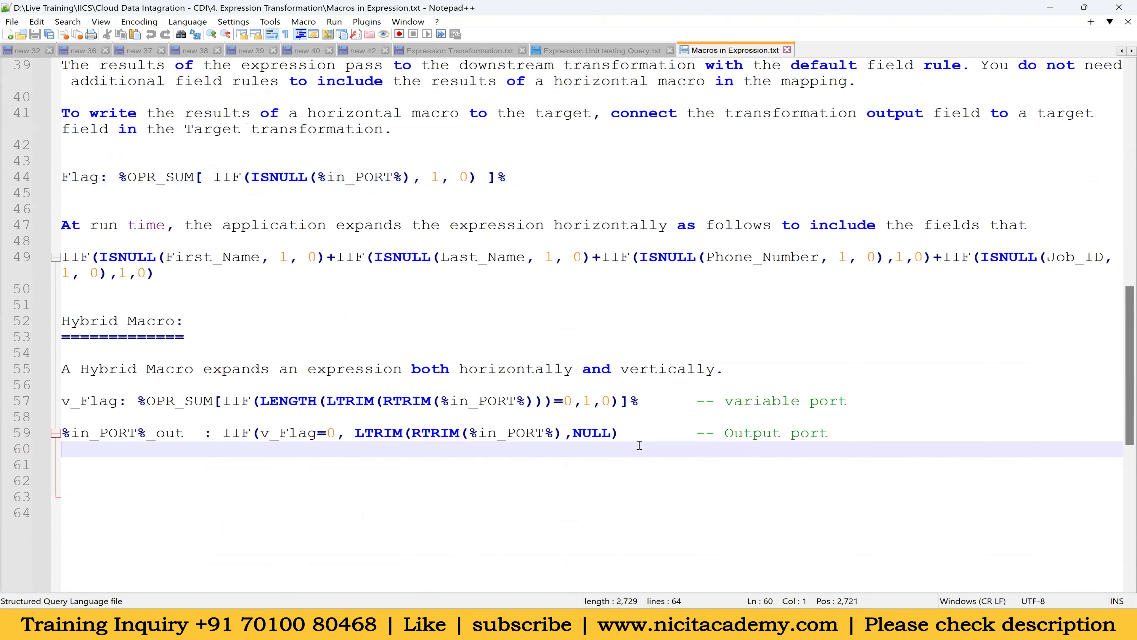
click(631, 402)
drag(426, 409, 34, 412)
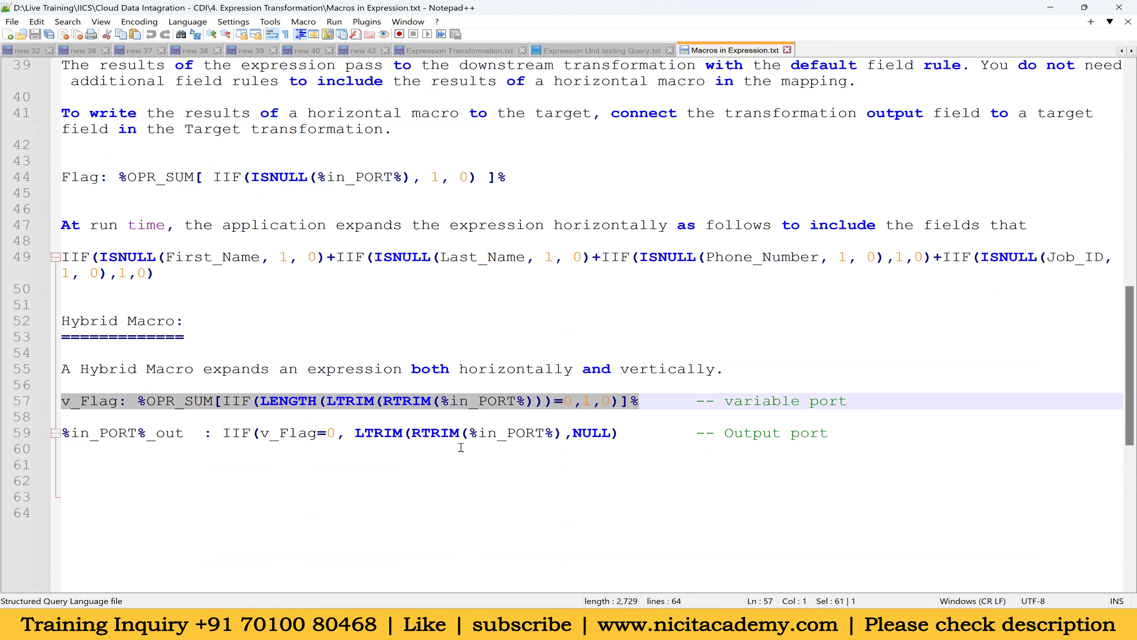
drag(636, 434, 7, 350)
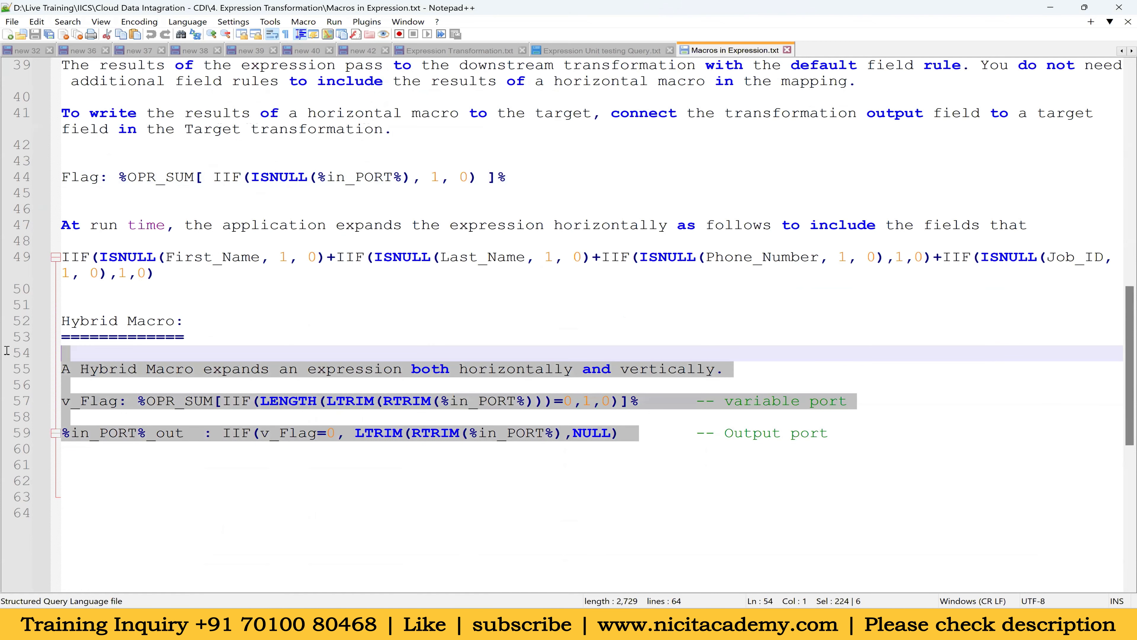
double_click(107, 401)
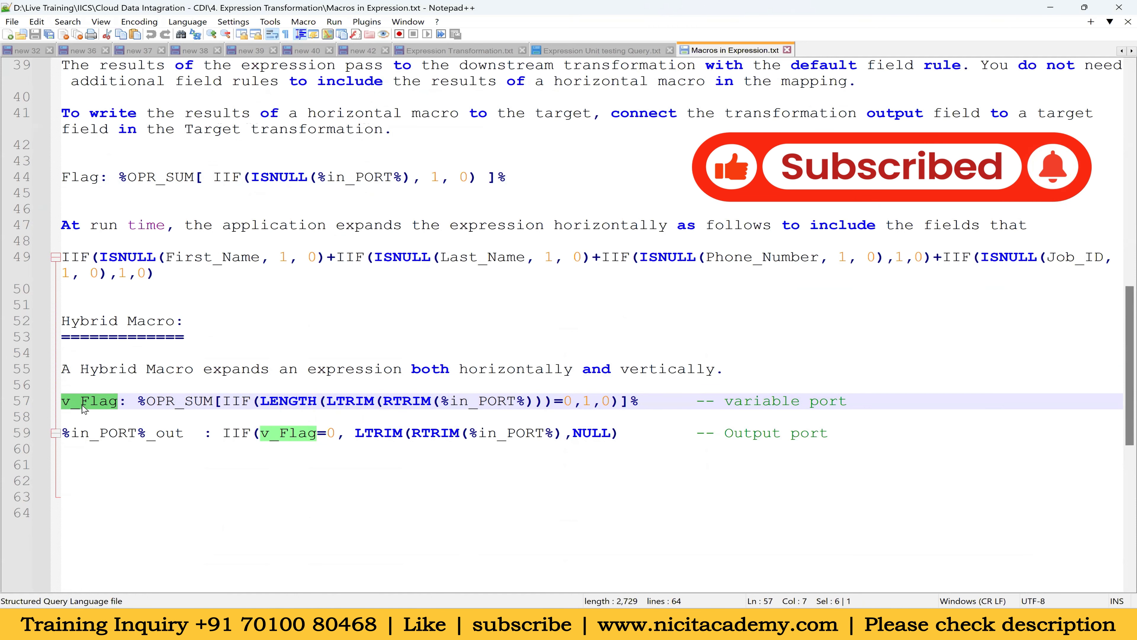
drag(639, 402, 140, 400)
double_click(104, 433)
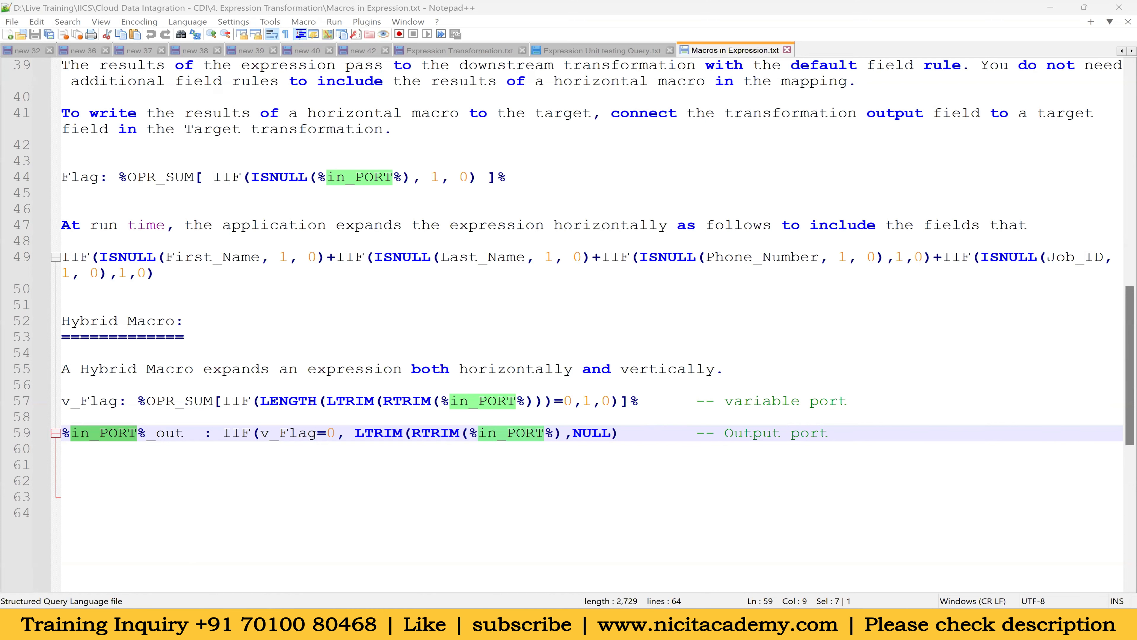
Switch back to Informatica and review the Expression and Filter transformations in the m_Expression_macros mapping
mouse_move(652, 624)
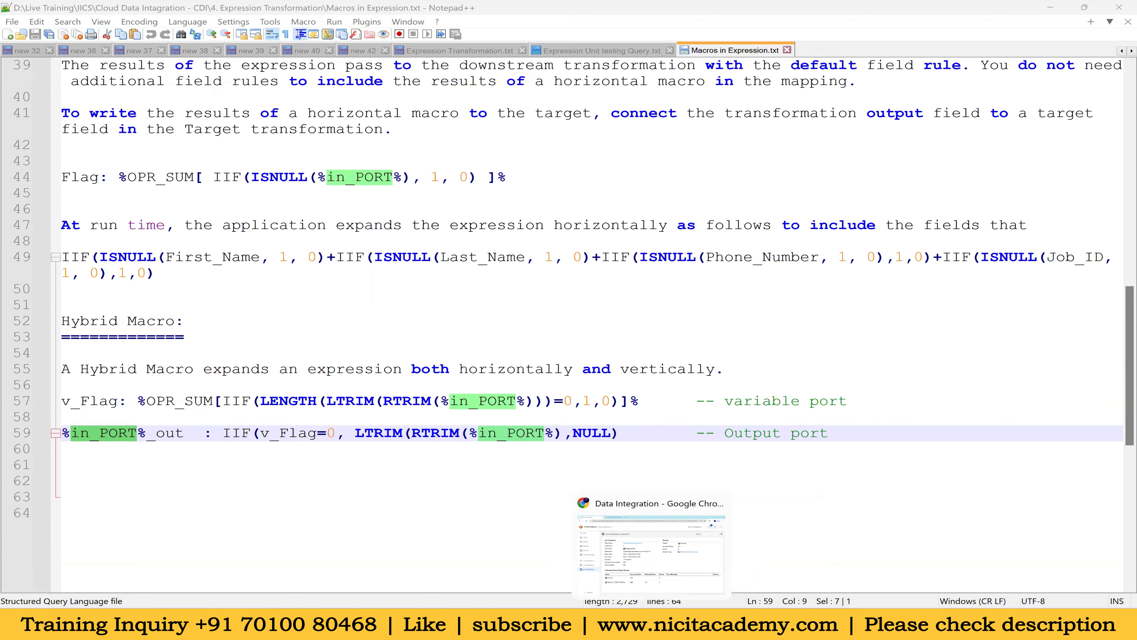
click(652, 624)
click(1031, 191)
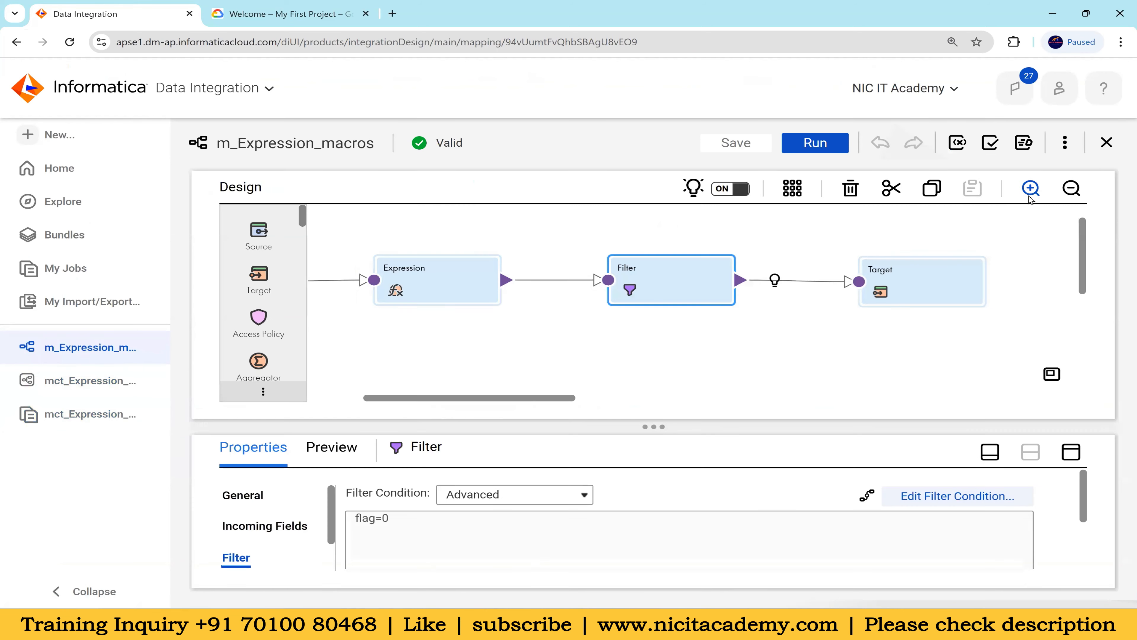
drag(506, 398, 437, 386)
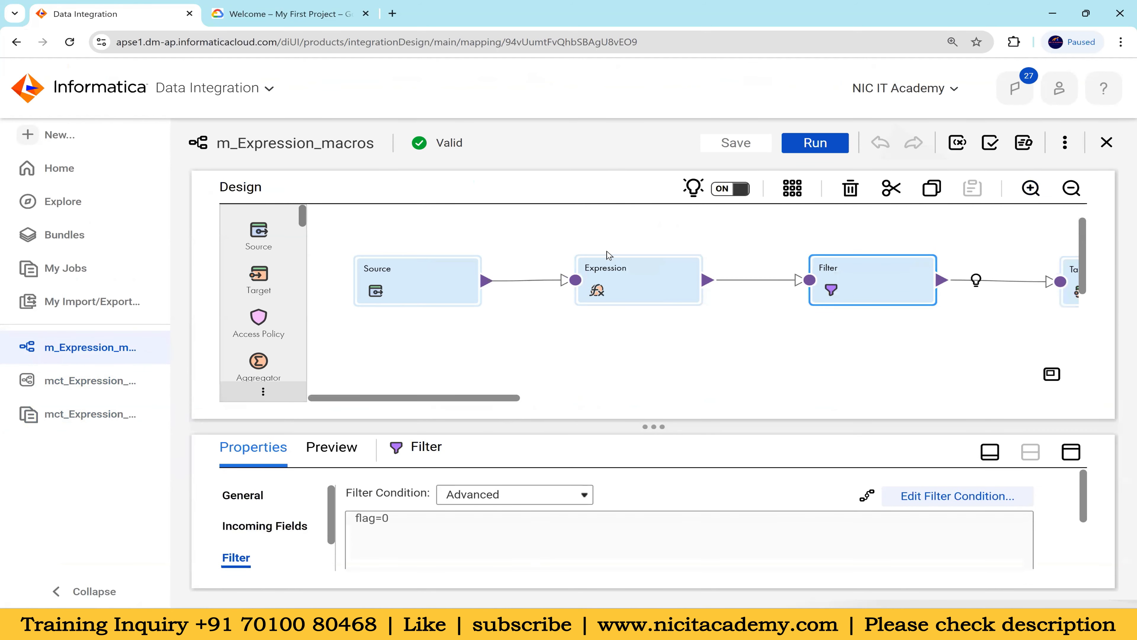
drag(617, 228, 592, 317)
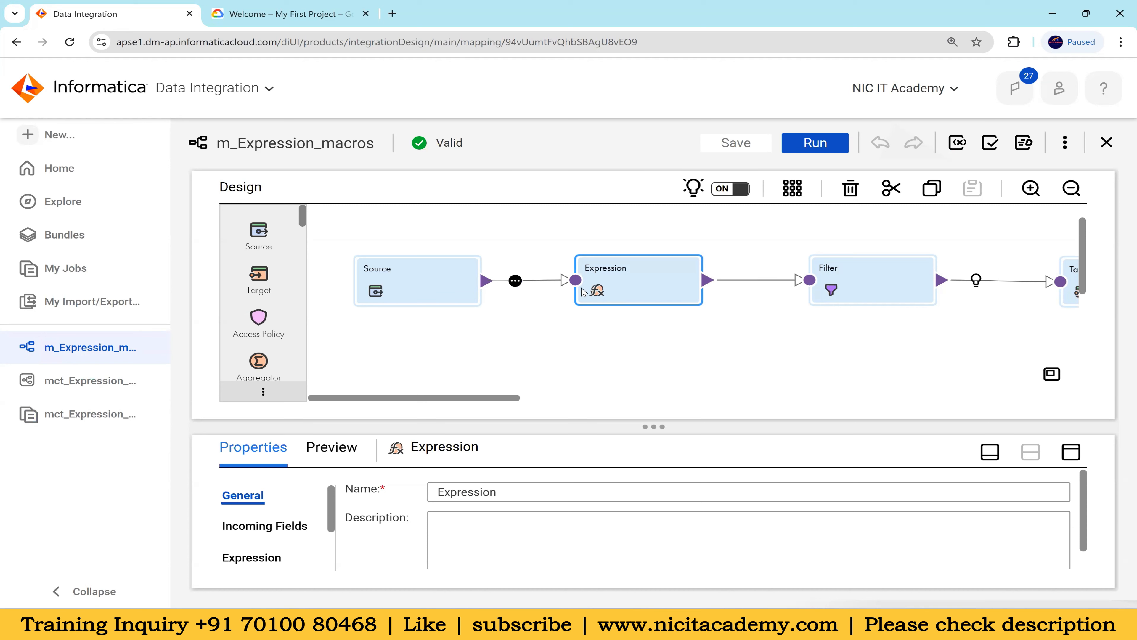
drag(837, 234, 846, 309)
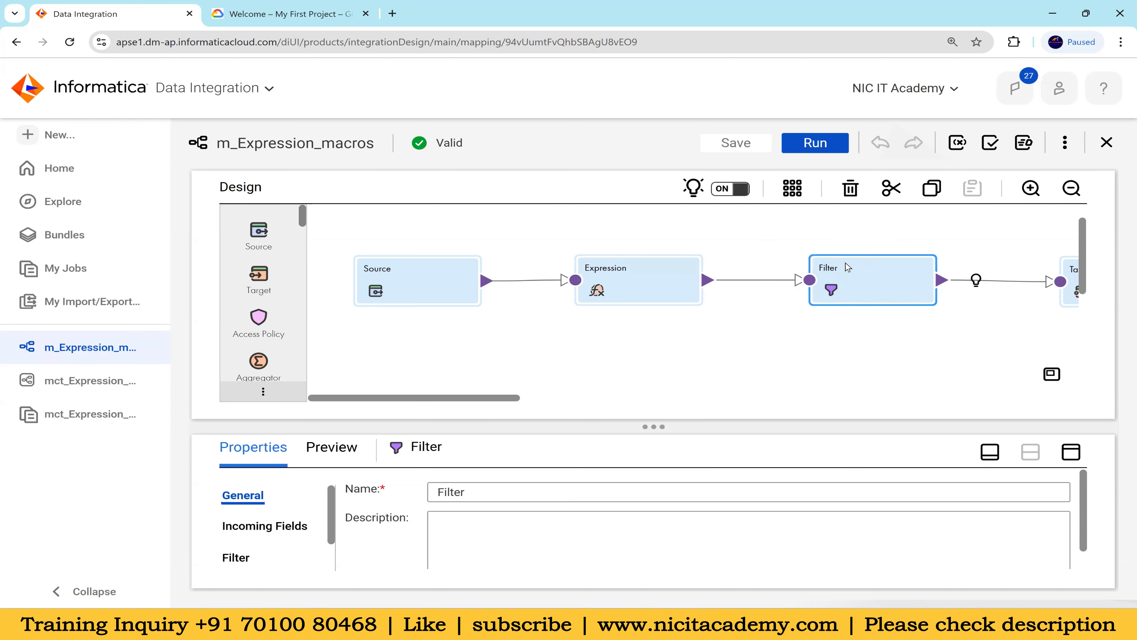
drag(642, 225, 653, 344)
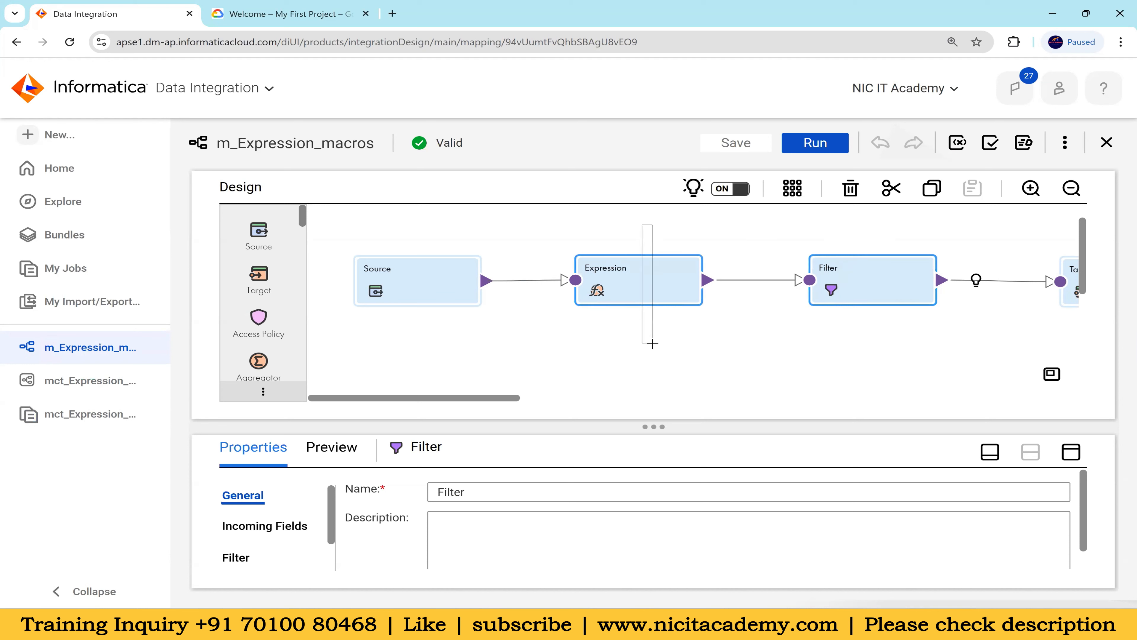
drag(653, 343, 652, 344)
click(631, 242)
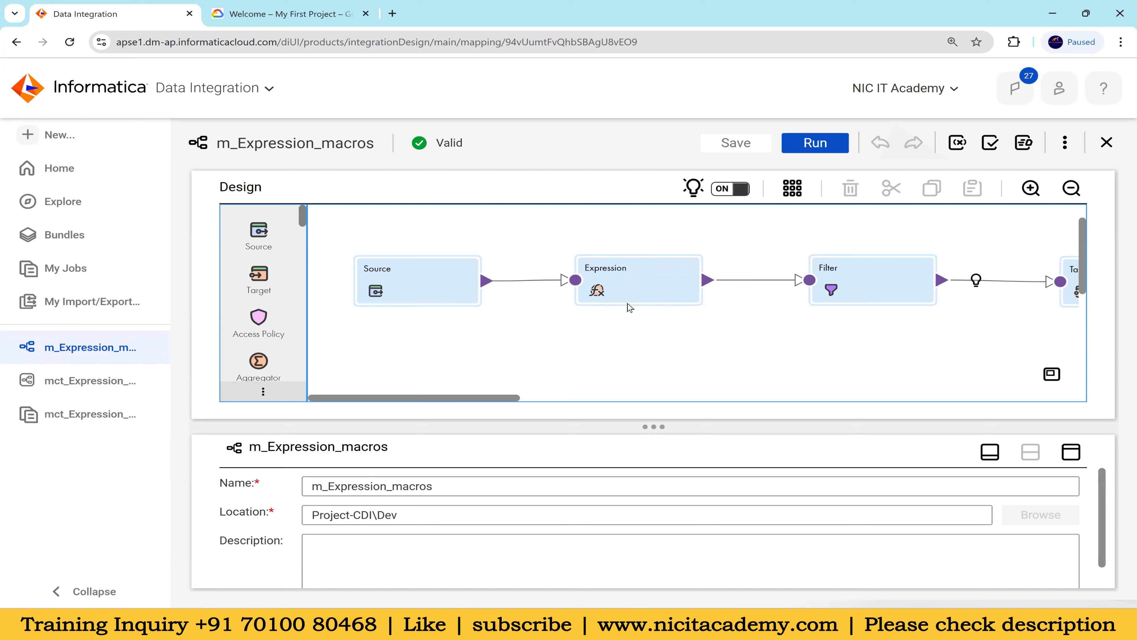
drag(627, 240, 635, 324)
drag(858, 241, 857, 336)
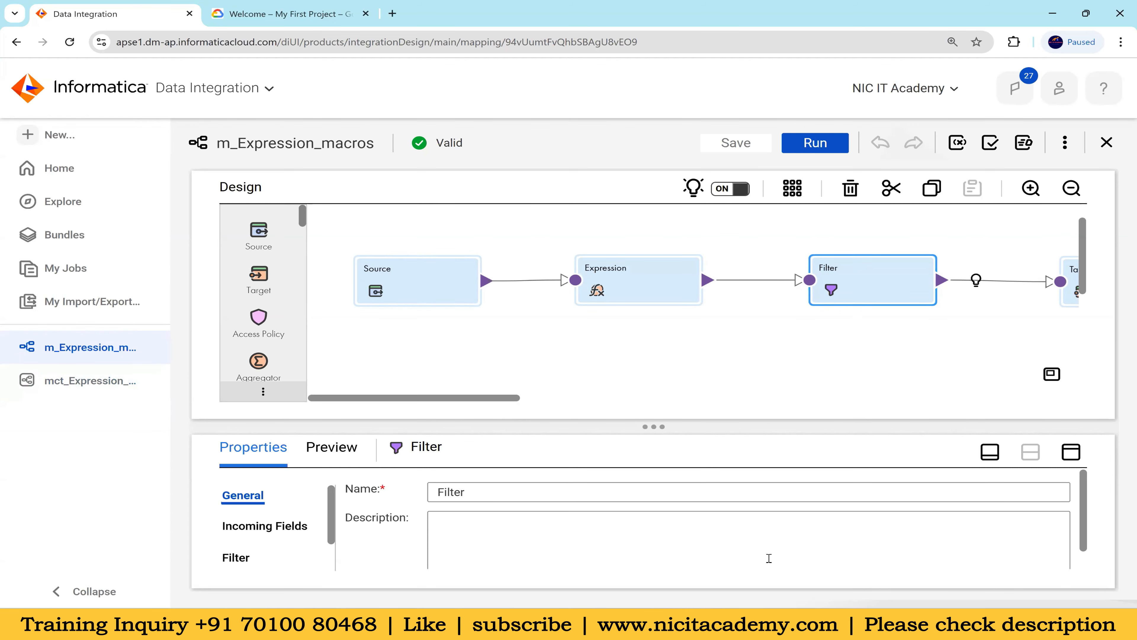
Return to the Notepad++ notes and review the expanded horizontal IIF(ISNULL) expression and the macro type descriptions above it
click(751, 625)
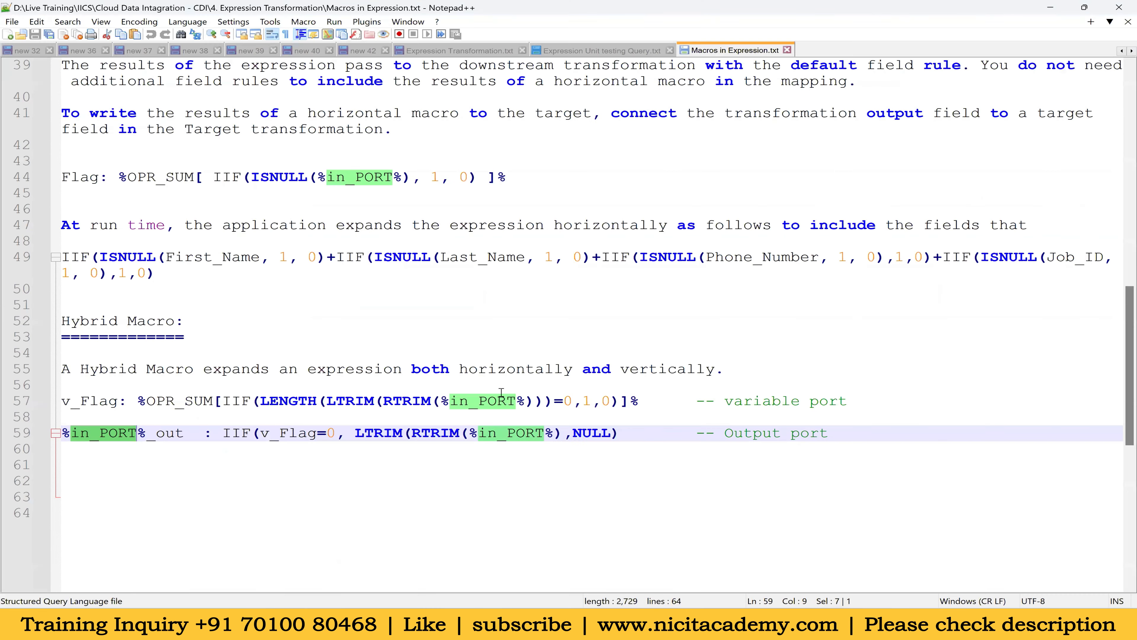
drag(157, 273, 61, 257)
scroll(77, 381, up, 3)
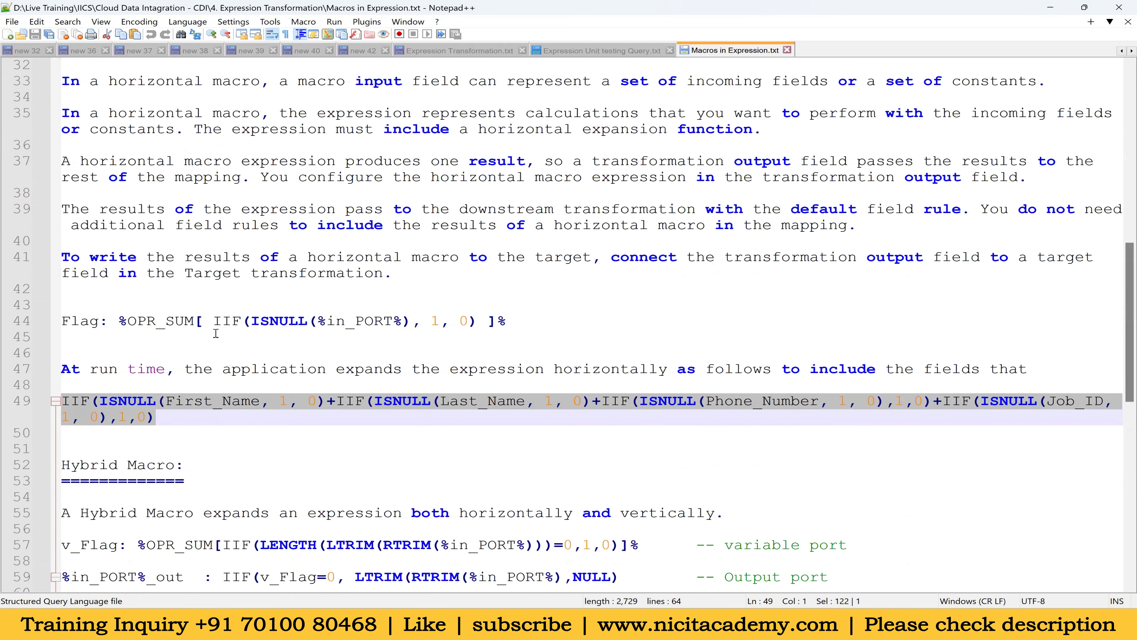
scroll(216, 333, up, 9)
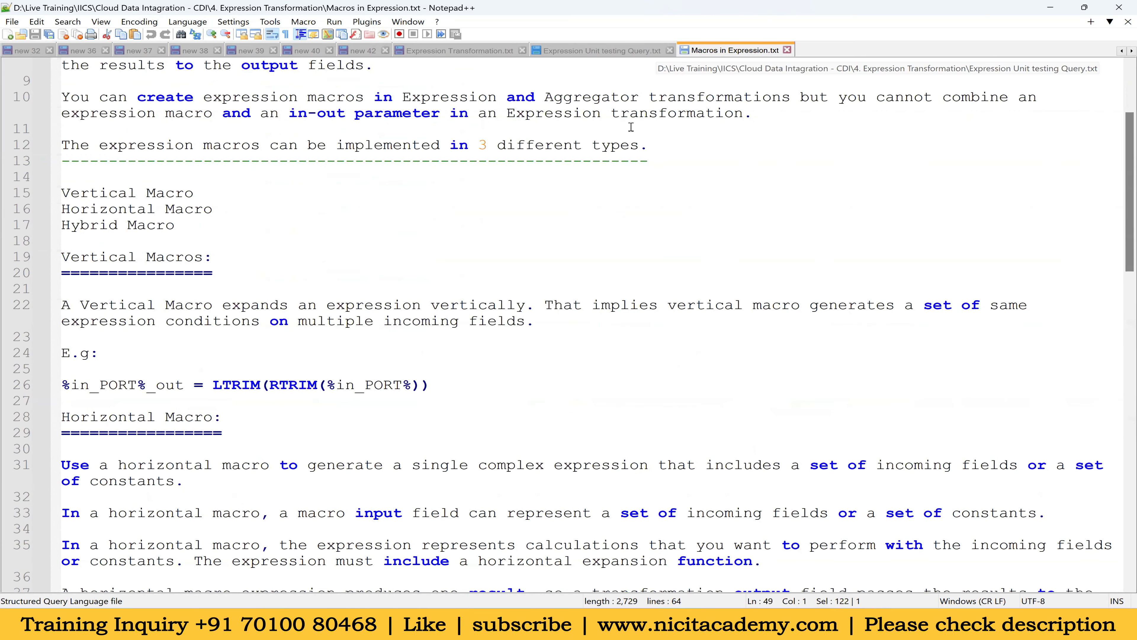